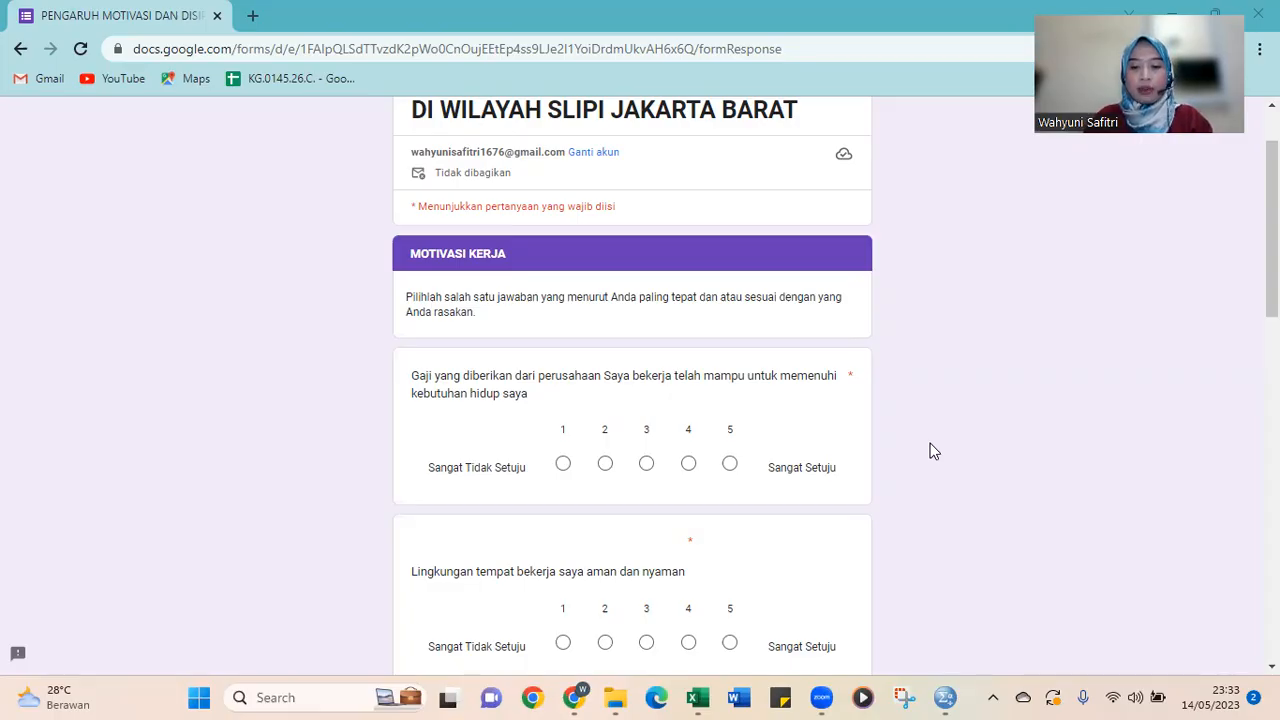
Step: Review the questionnaire's title and opening section, and switch to SPSS to examine the variable list from X11 to Y
{"action": "scroll", "coordinate": [893, 476], "scroll_direction": "up", "scroll_amount": 1}
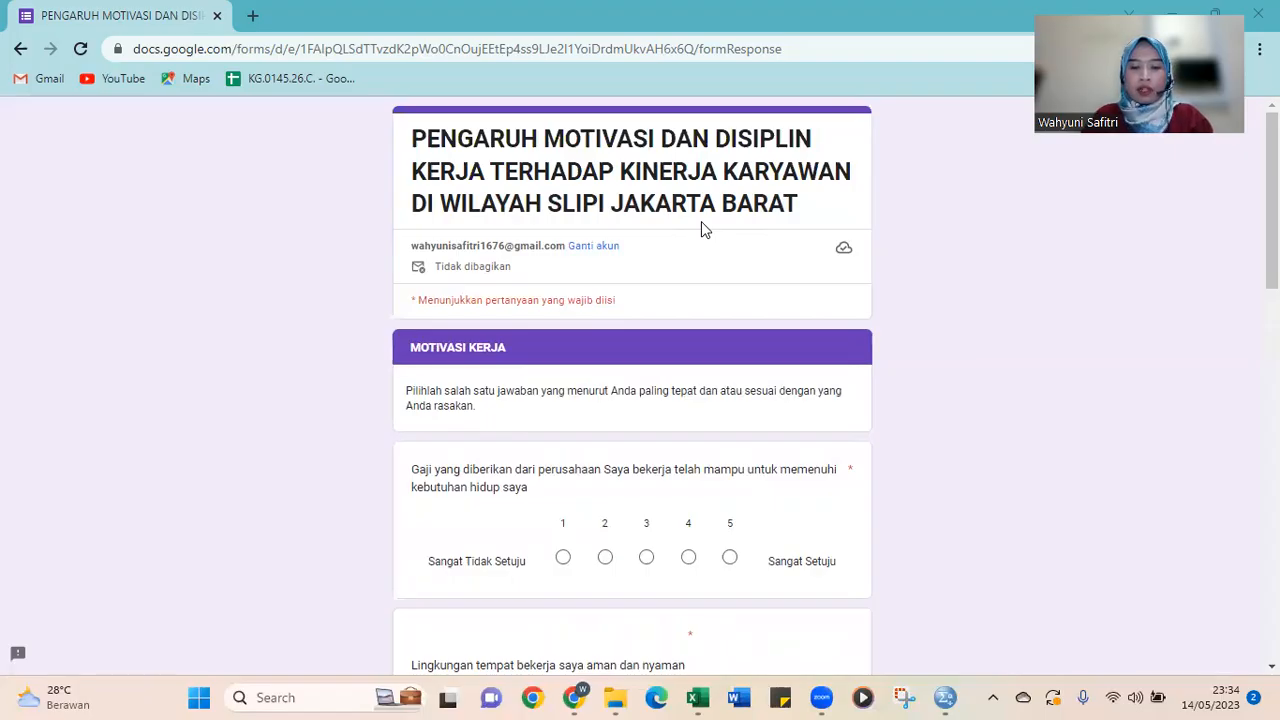
{"action": "left_click", "coordinate": [945, 697]}
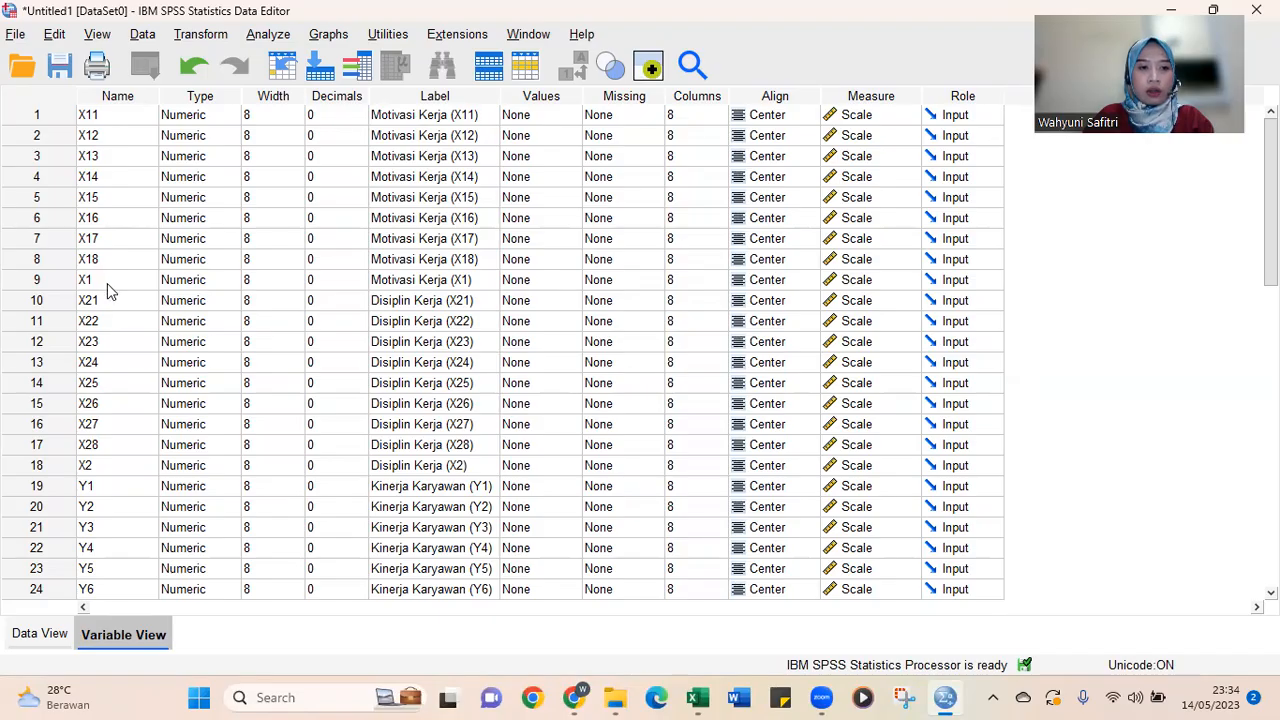
{"action": "scroll", "coordinate": [107, 283], "scroll_direction": "down", "scroll_amount": 1}
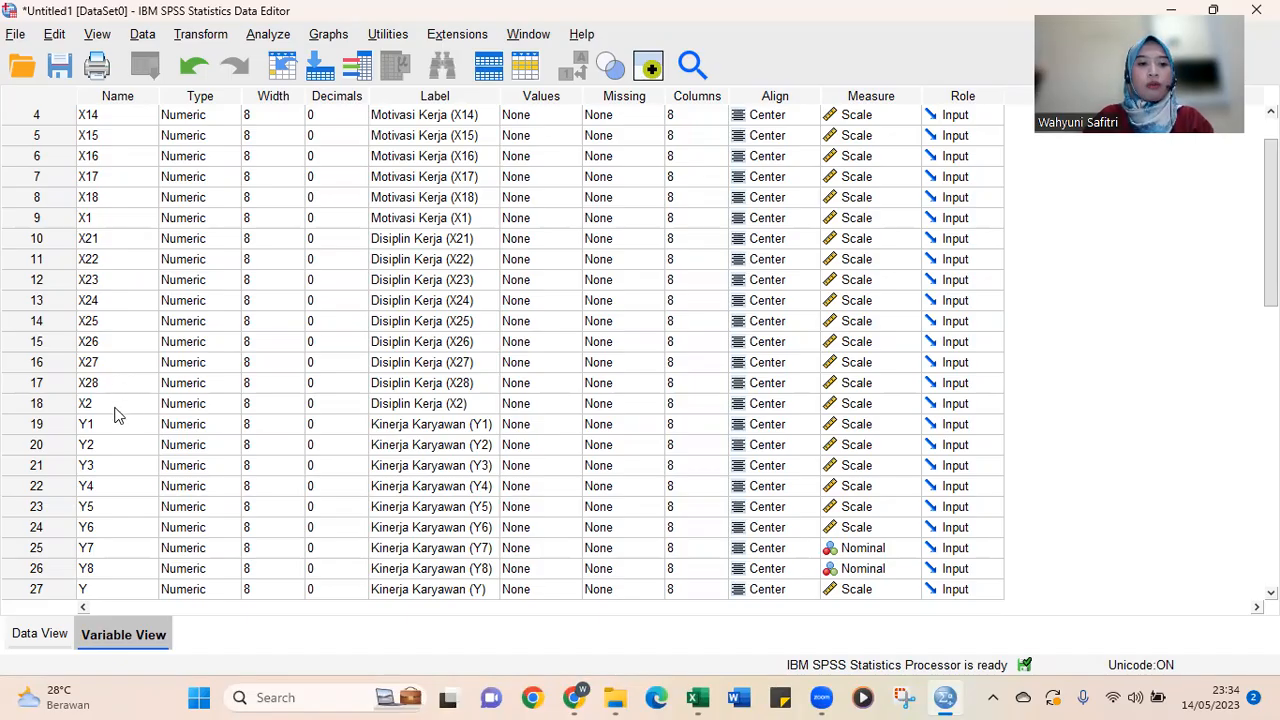
{"action": "scroll", "coordinate": [114, 434], "scroll_direction": "down", "scroll_amount": 1}
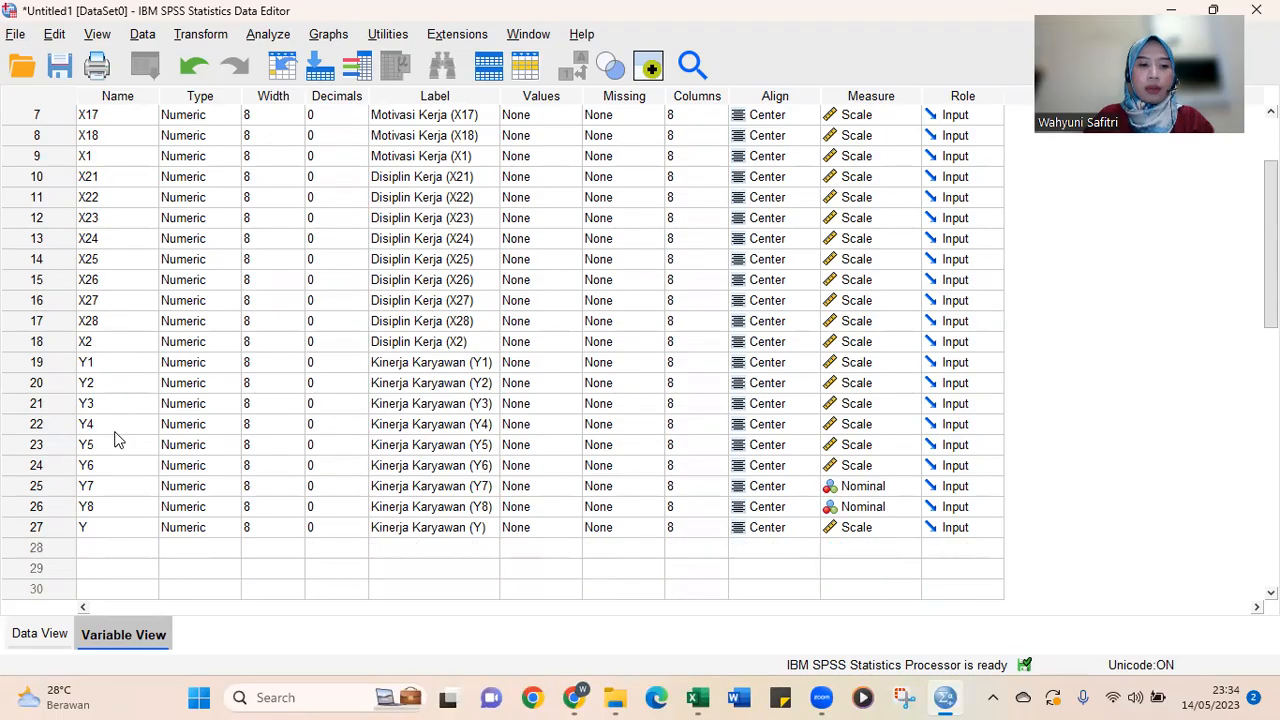
{"action": "scroll", "coordinate": [120, 491], "scroll_direction": "up", "scroll_amount": 2}
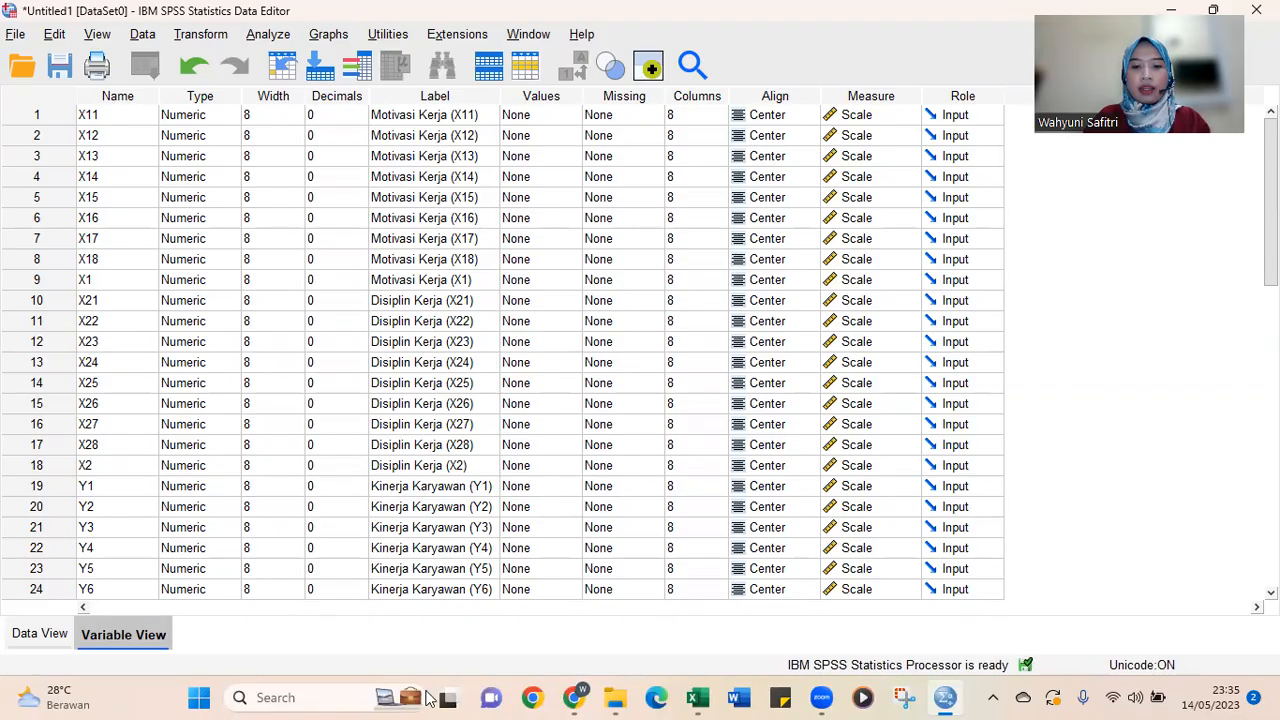
Step: Review the questionnaire's 1-to-5 answer scale, and check the variable definitions and the measurement levels available for X11 in SPSS
{"action": "left_click", "coordinate": [573, 697]}
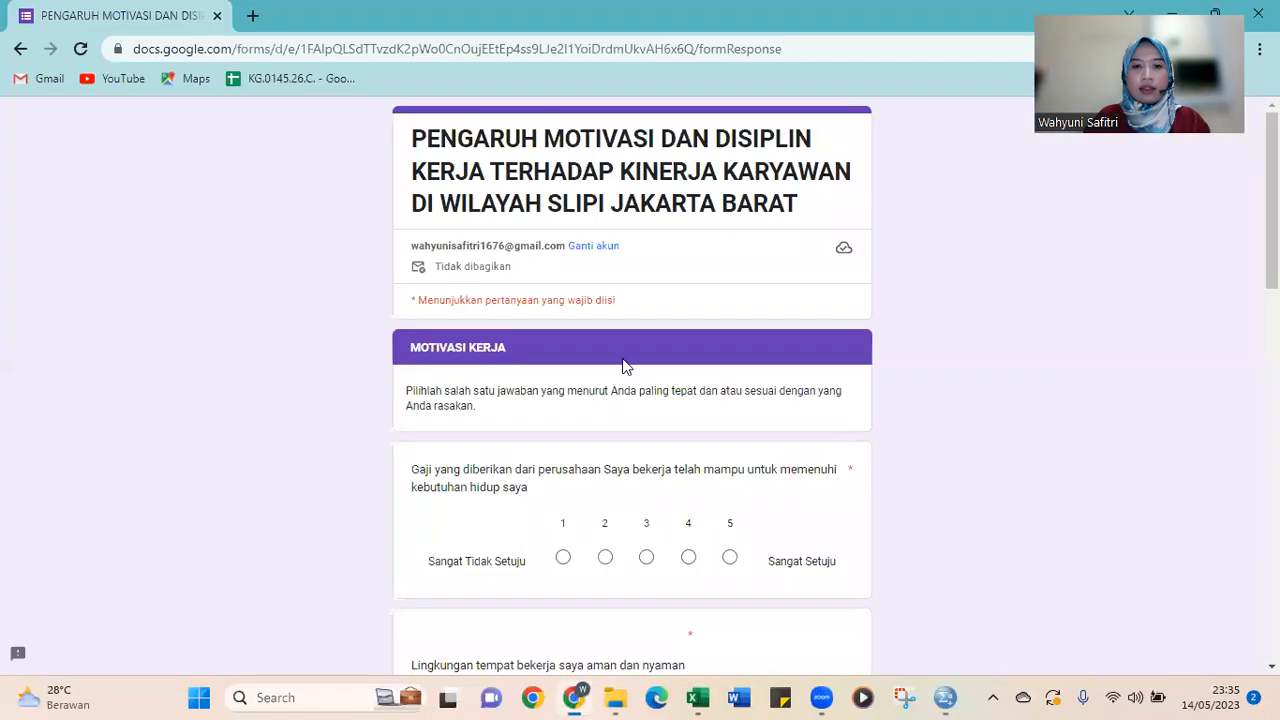
{"action": "scroll", "coordinate": [622, 366], "scroll_direction": "down", "scroll_amount": 1}
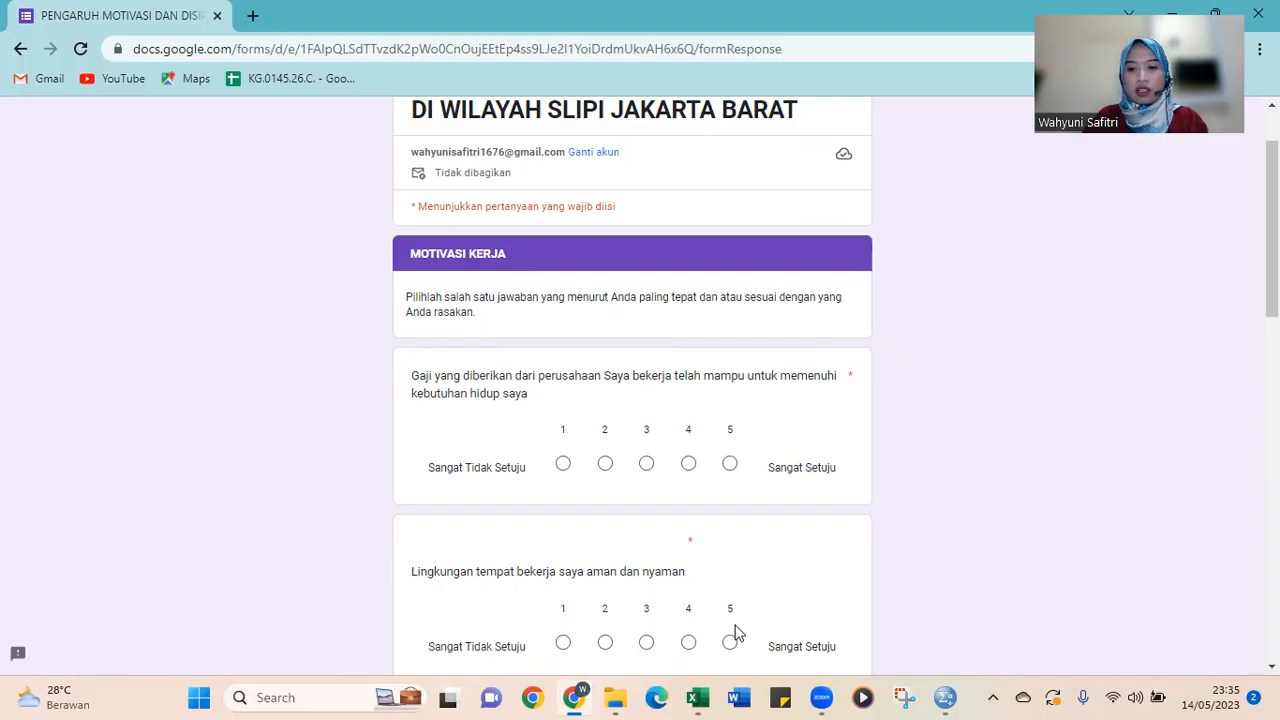
{"action": "left_click", "coordinate": [955, 697]}
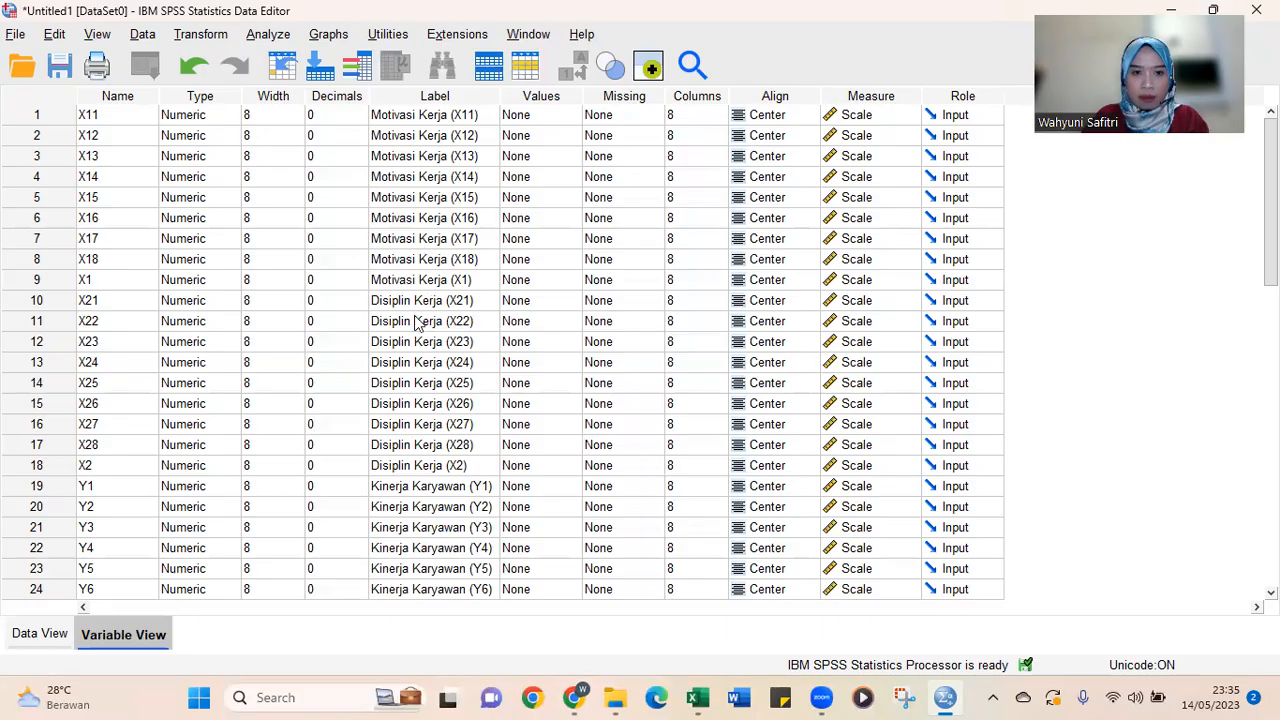
{"action": "scroll", "coordinate": [418, 322], "scroll_direction": "down", "scroll_amount": 2}
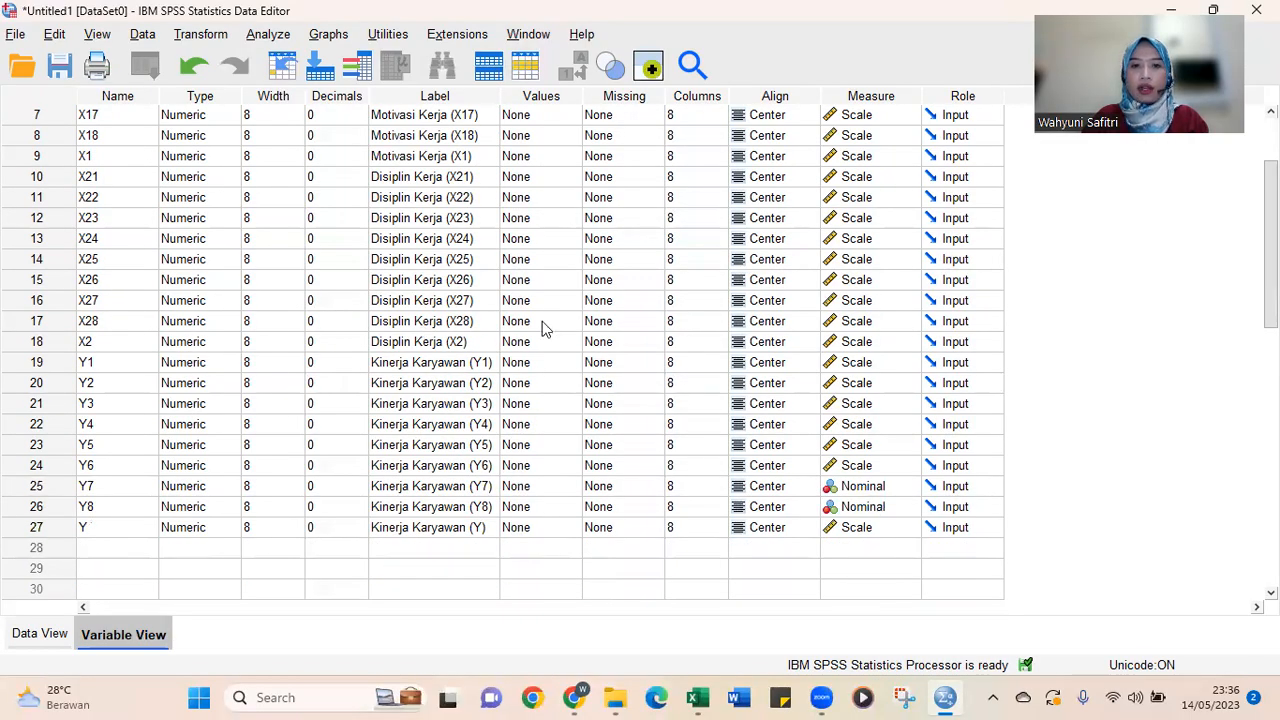
{"action": "scroll", "coordinate": [543, 322], "scroll_direction": "up", "scroll_amount": 2}
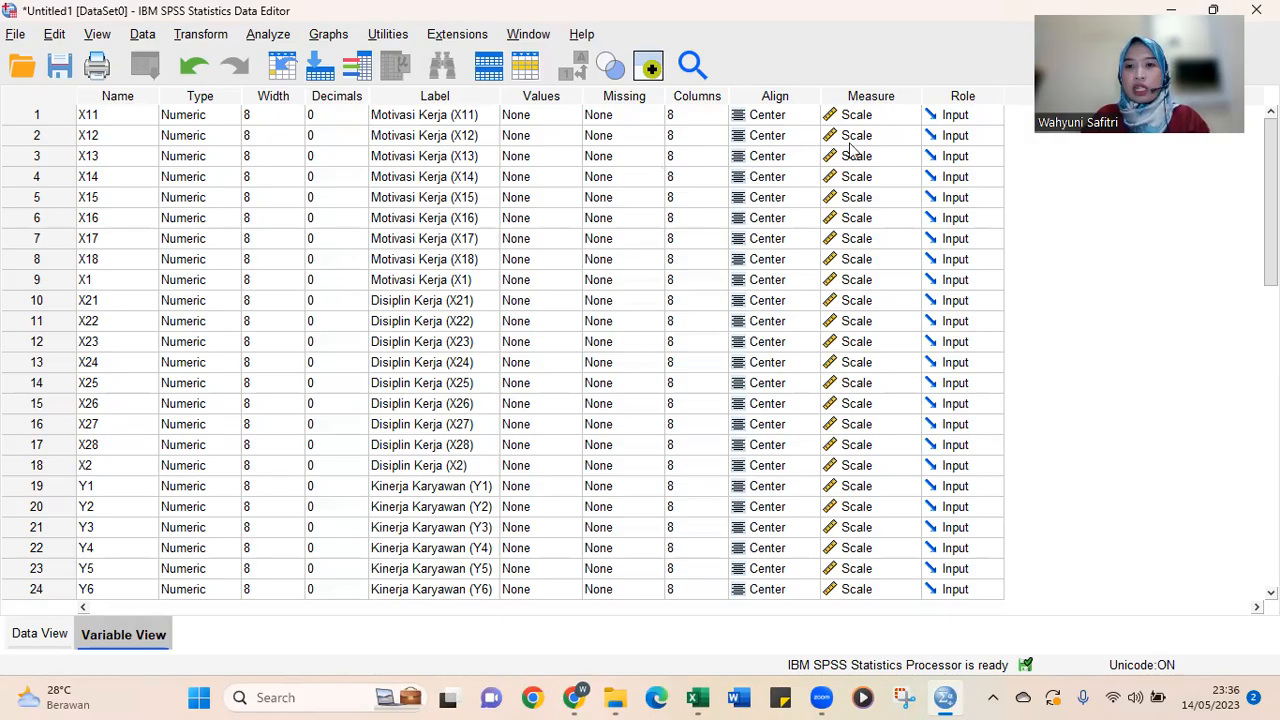
{"action": "left_click", "coordinate": [909, 116]}
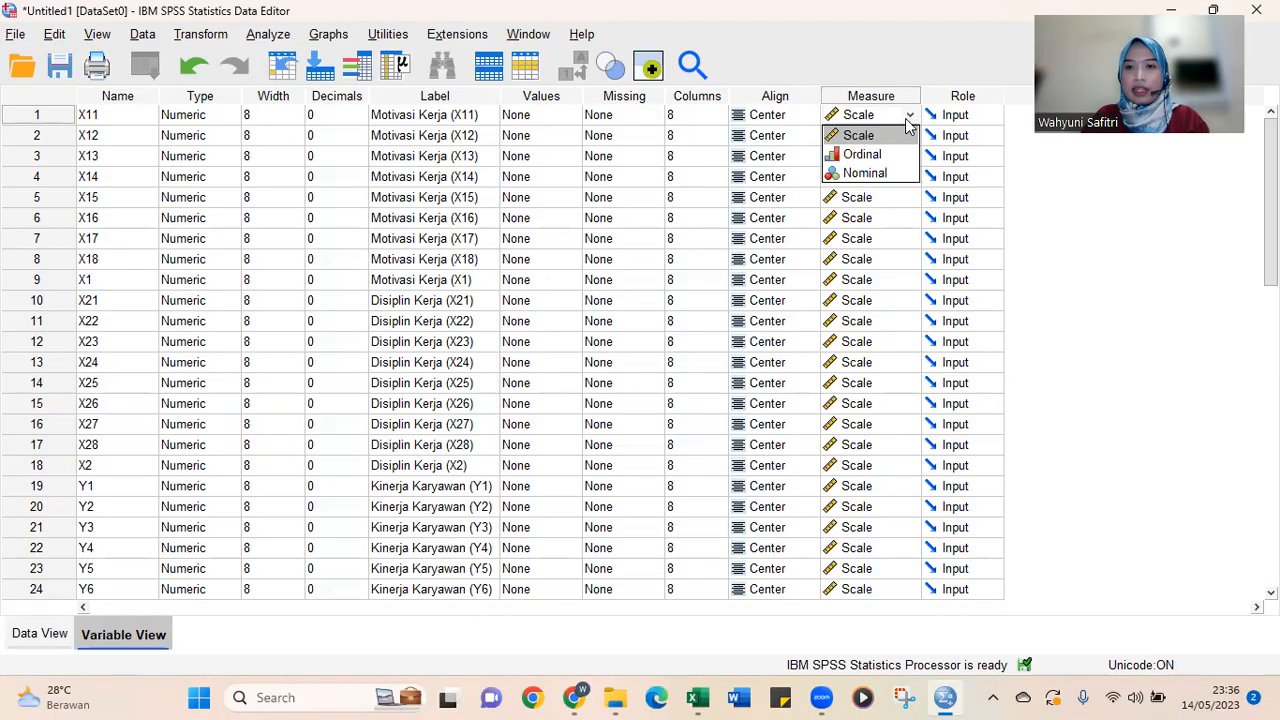
{"action": "left_click", "coordinate": [905, 118]}
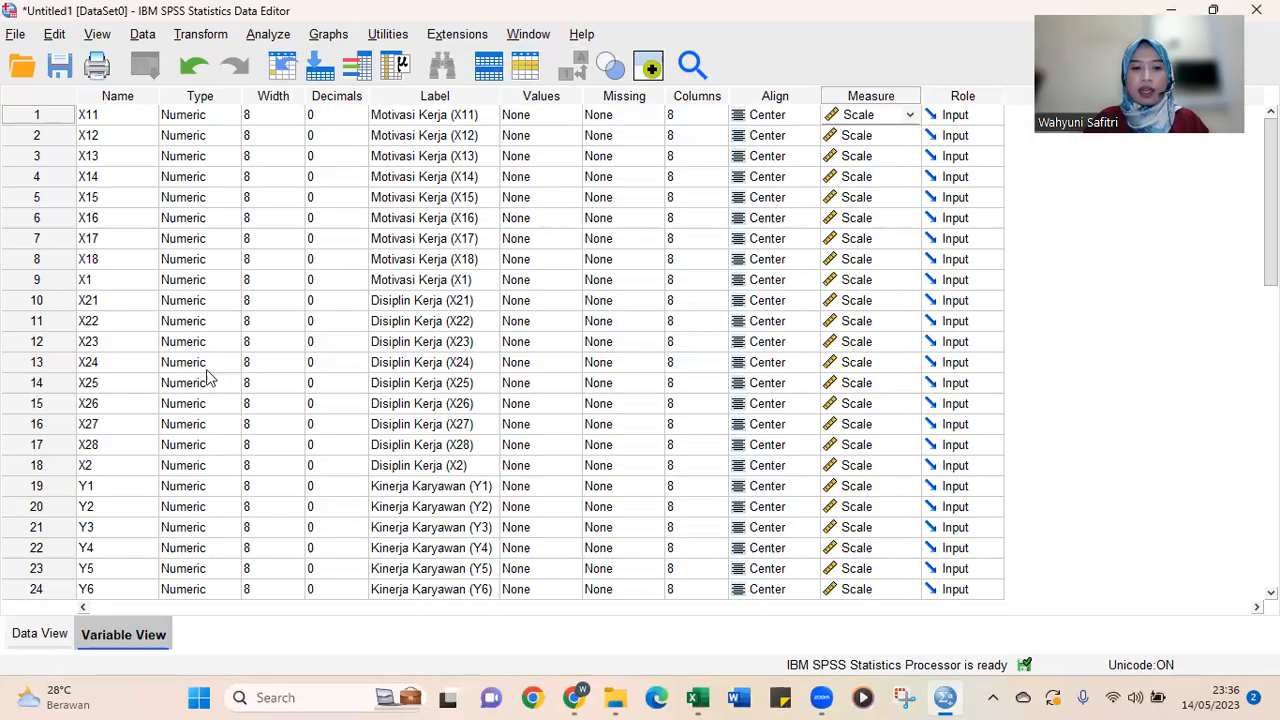
Step: Examine the response data in Data View across the X1, X2 and Y item and total columns
{"action": "left_click", "coordinate": [38, 633]}
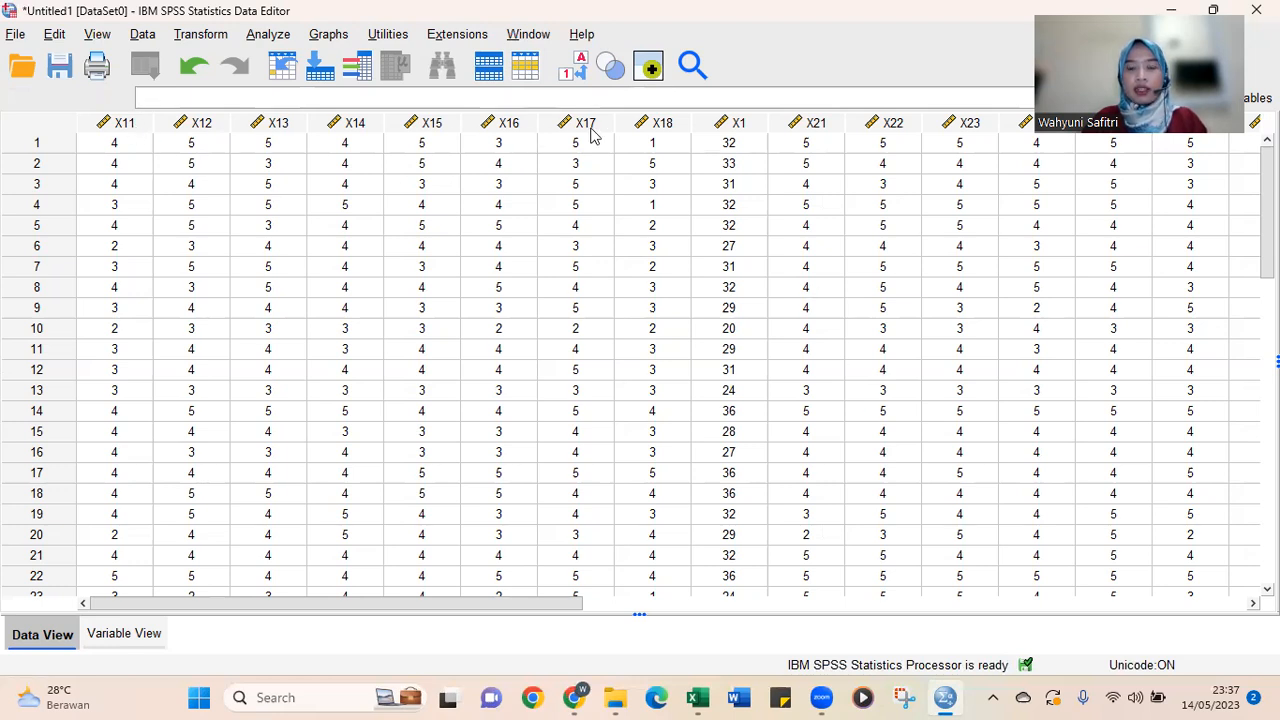
{"action": "left_click_drag", "start_coordinate": [510, 612], "coordinate": [788, 633]}
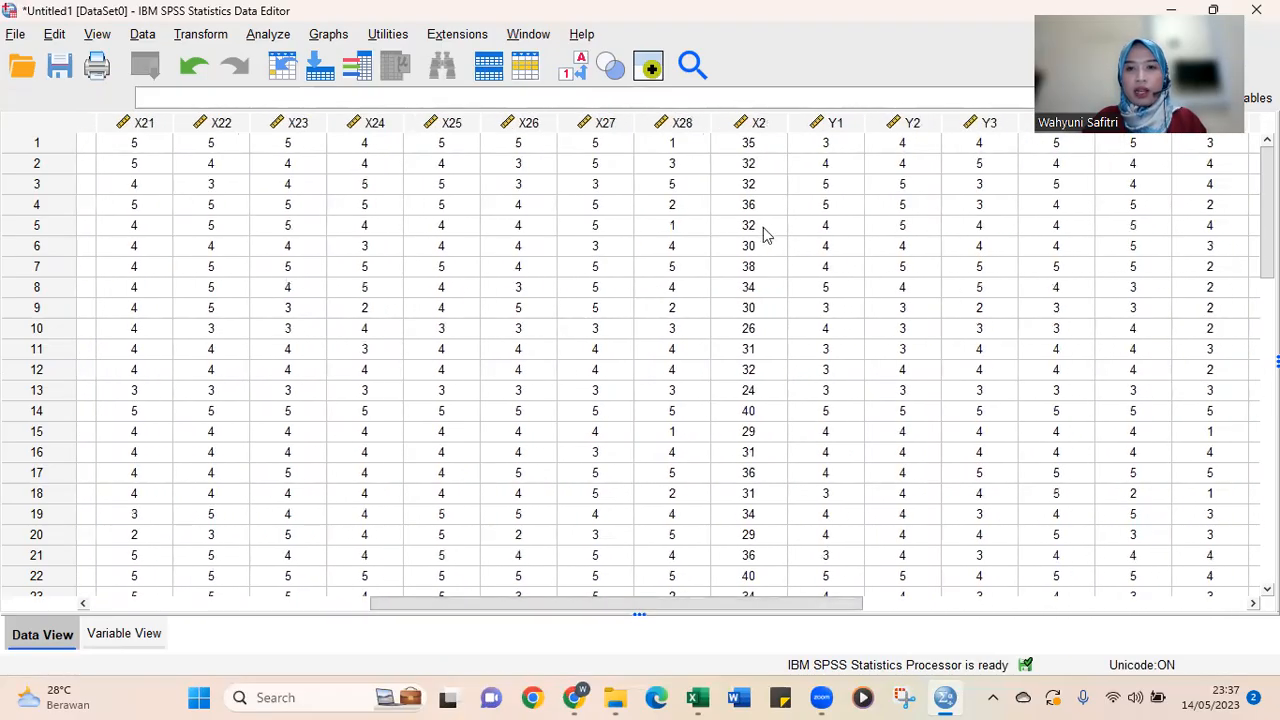
{"action": "left_click_drag", "start_coordinate": [955, 614], "coordinate": [1088, 623]}
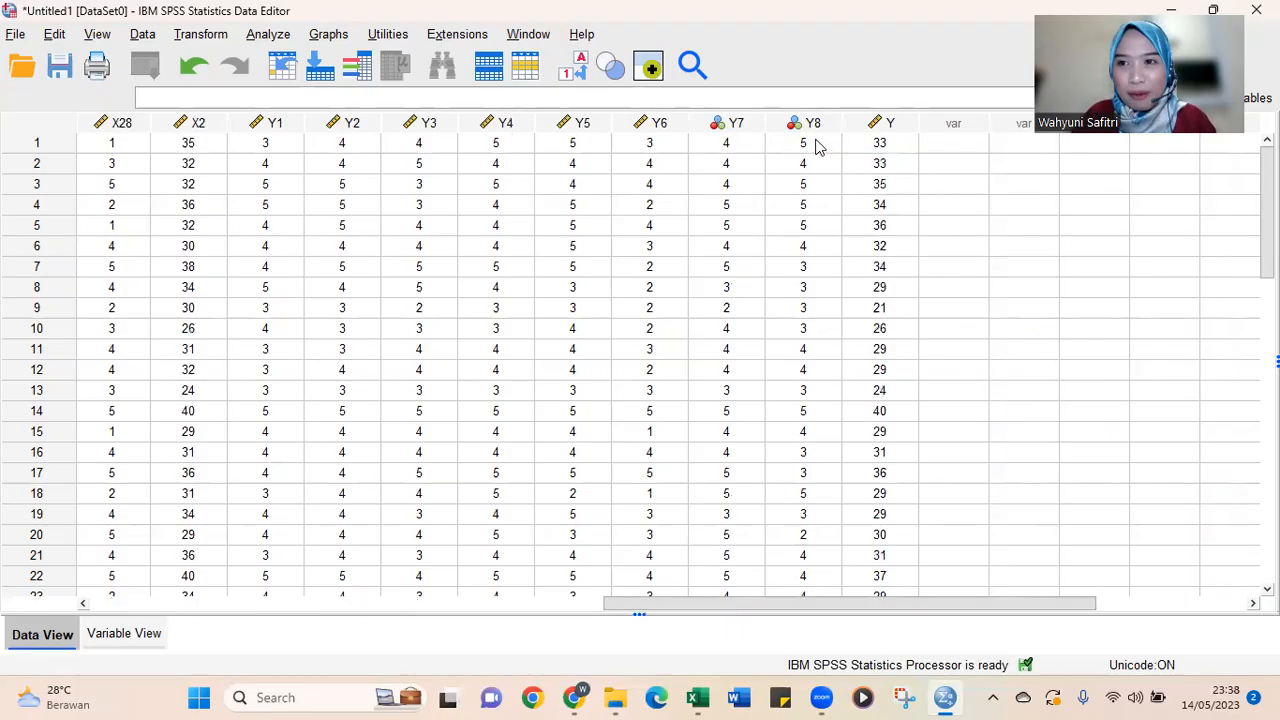
Step: Set the measurement level of variables Y7 and Y8 to Scale in Variable View
{"action": "left_click", "coordinate": [127, 636]}
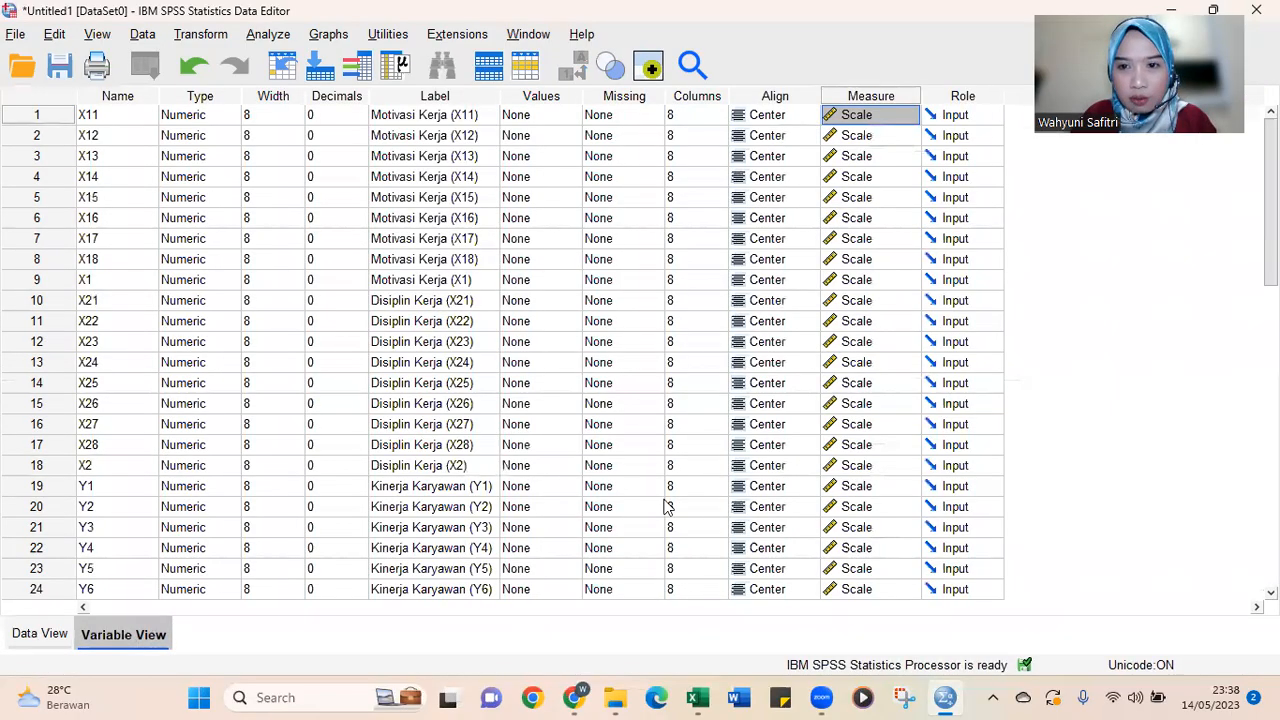
{"action": "scroll", "coordinate": [936, 426], "scroll_direction": "down", "scroll_amount": 2}
{"action": "left_click", "coordinate": [910, 494]}
{"action": "left_click", "coordinate": [910, 494]}
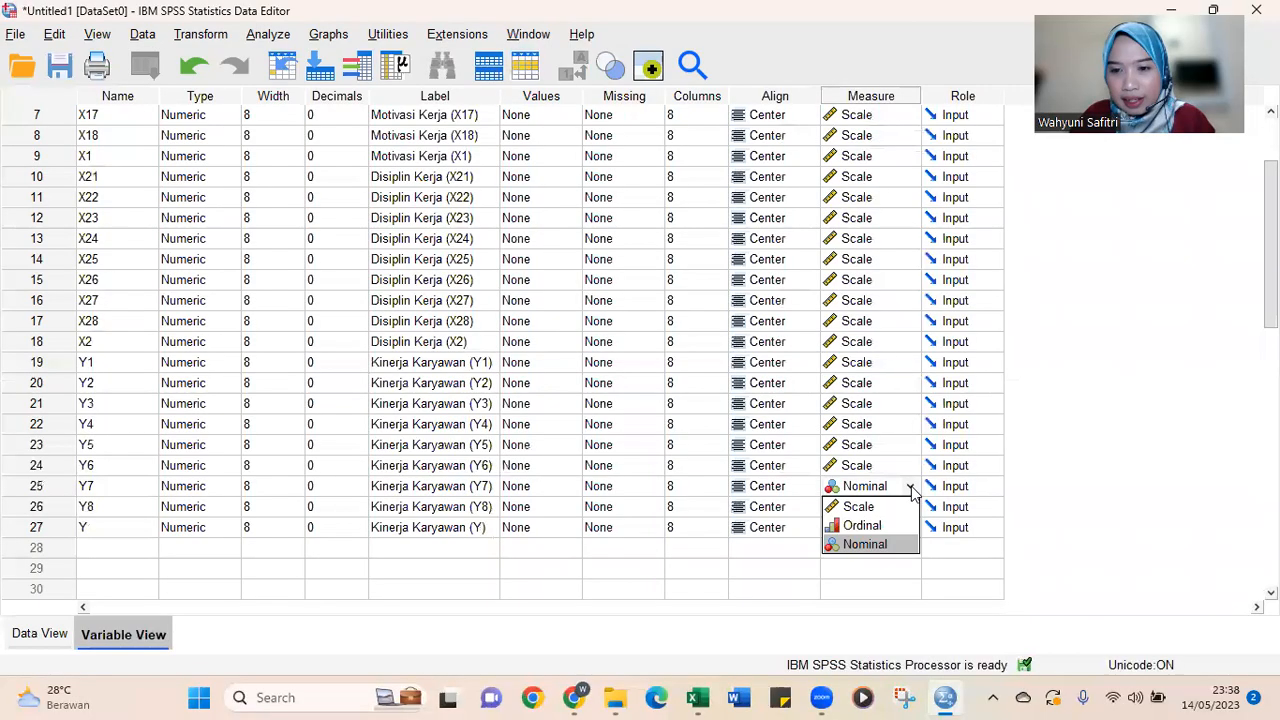
{"action": "left_click", "coordinate": [897, 509]}
{"action": "left_click", "coordinate": [908, 508]}
{"action": "left_click", "coordinate": [897, 526]}
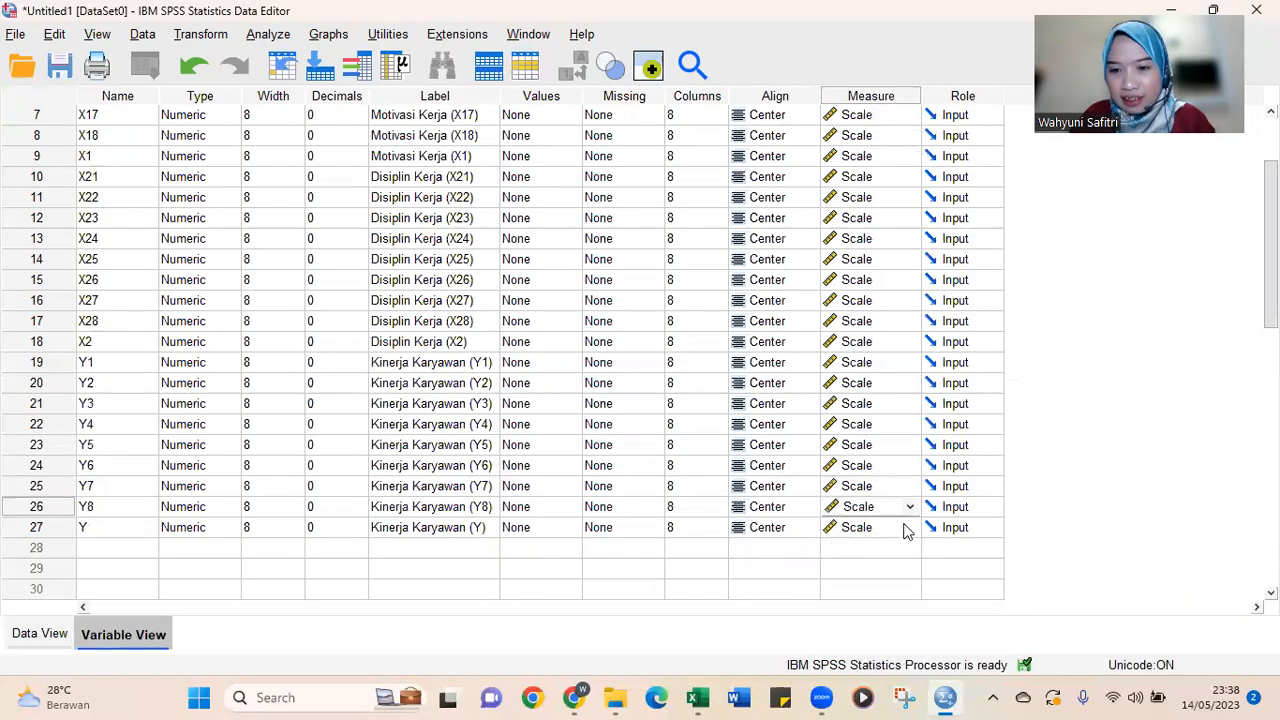
Step: Check the Y7 and Y8 columns in Data View and return to the first data columns
{"action": "left_click", "coordinate": [42, 636]}
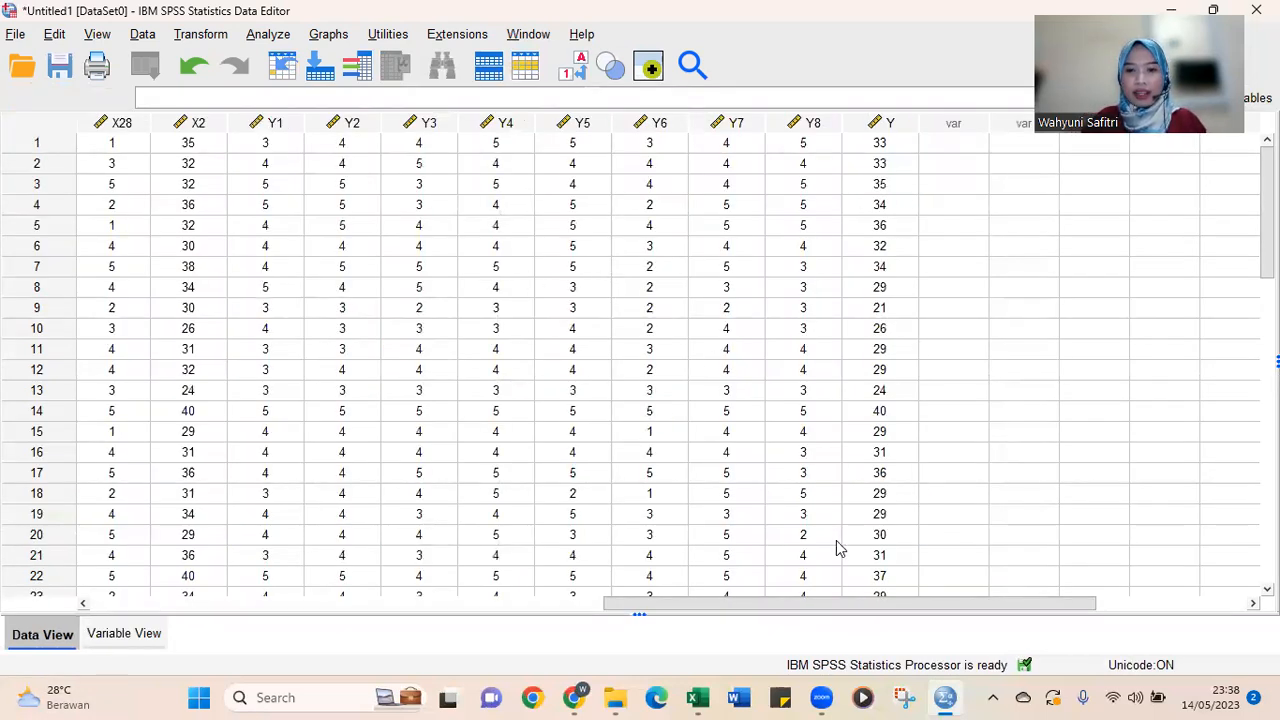
{"action": "left_click_drag", "start_coordinate": [791, 603], "coordinate": [776, 603]}
{"action": "left_click", "coordinate": [224, 612]}
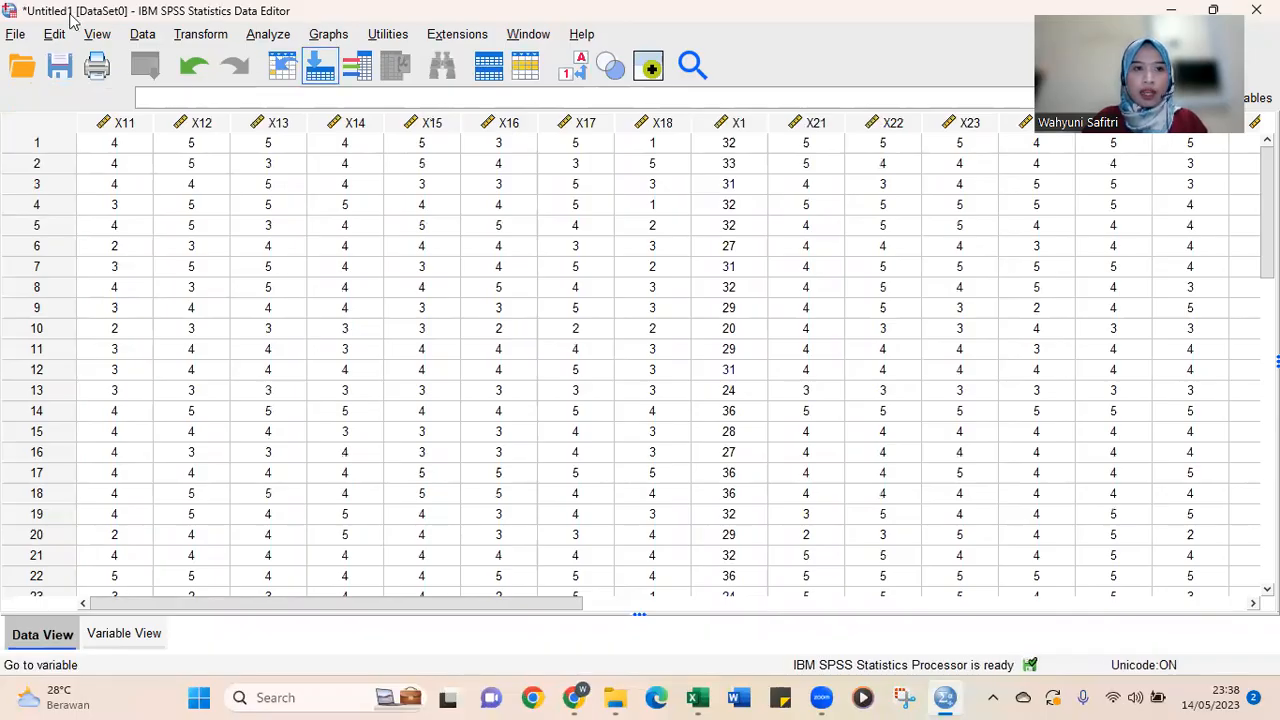
Step: Run a two-tailed Pearson bivariate correlation on the Motivasi Kerja items X11 to X18 and the total X1
{"action": "left_click", "coordinate": [266, 36]}
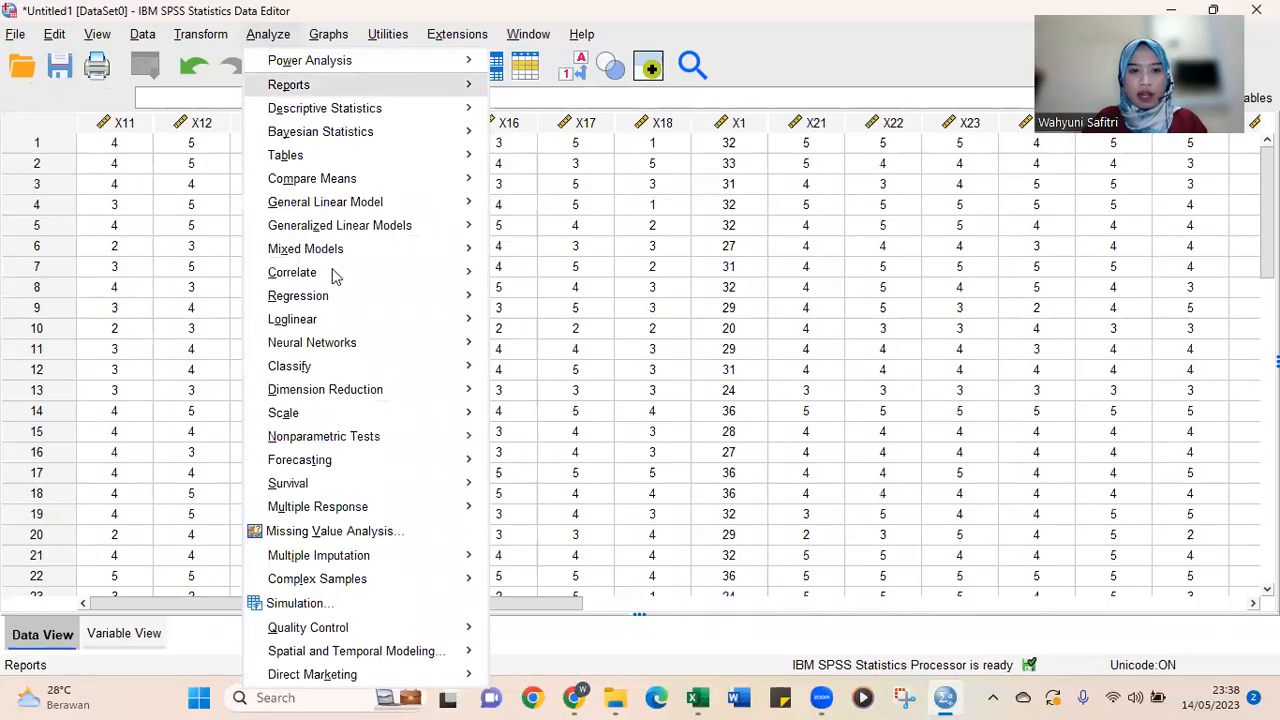
{"action": "mouse_move", "coordinate": [335, 277]}
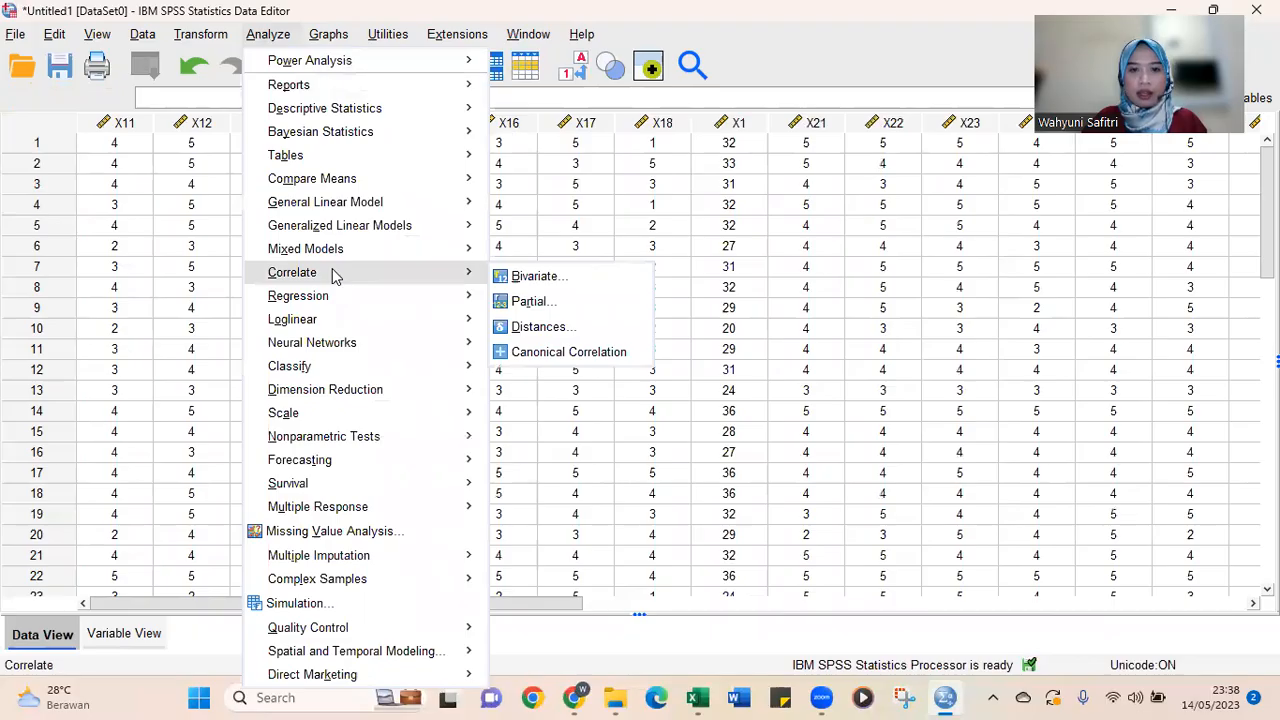
{"action": "left_click", "coordinate": [527, 283]}
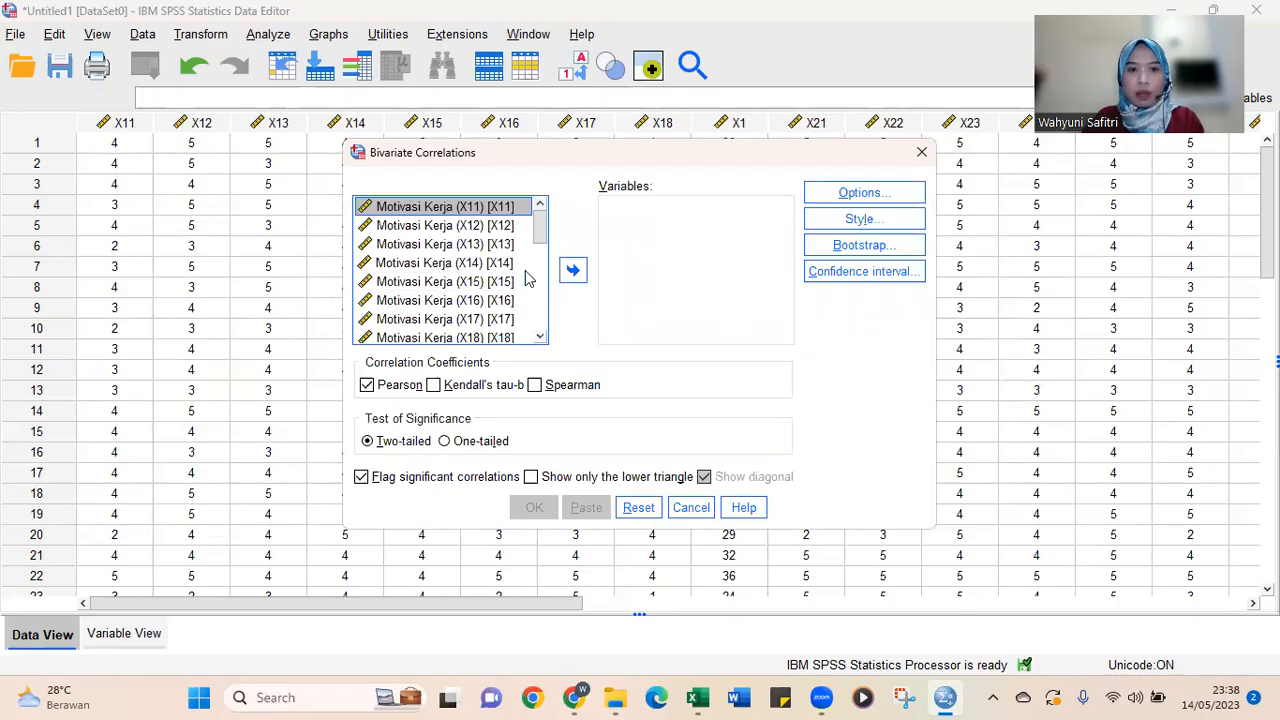
{"action": "left_click", "coordinate": [502, 227], "text": "shift"}
{"action": "left_click", "coordinate": [503, 245], "text": "shift"}
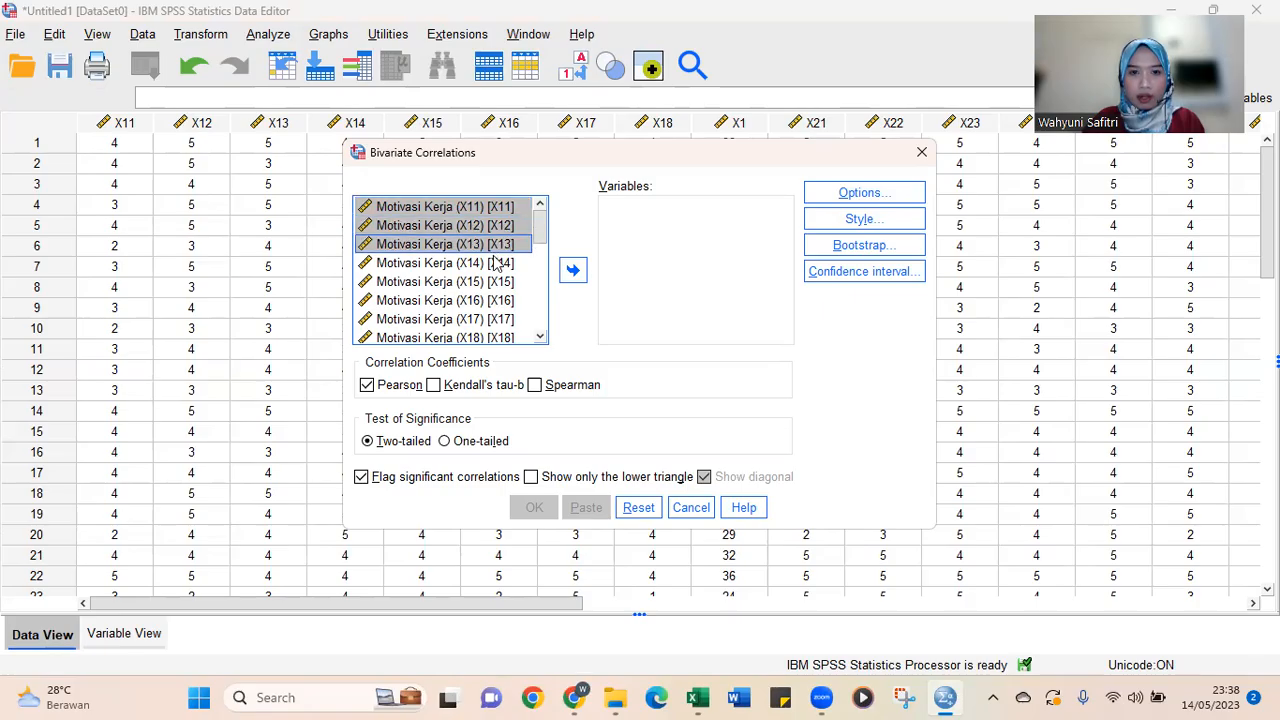
{"action": "left_click", "coordinate": [500, 263], "text": "shift"}
{"action": "left_click", "coordinate": [500, 283], "text": "shift"}
{"action": "left_click", "coordinate": [502, 301], "text": "shift"}
{"action": "left_click", "coordinate": [504, 320], "text": "shift"}
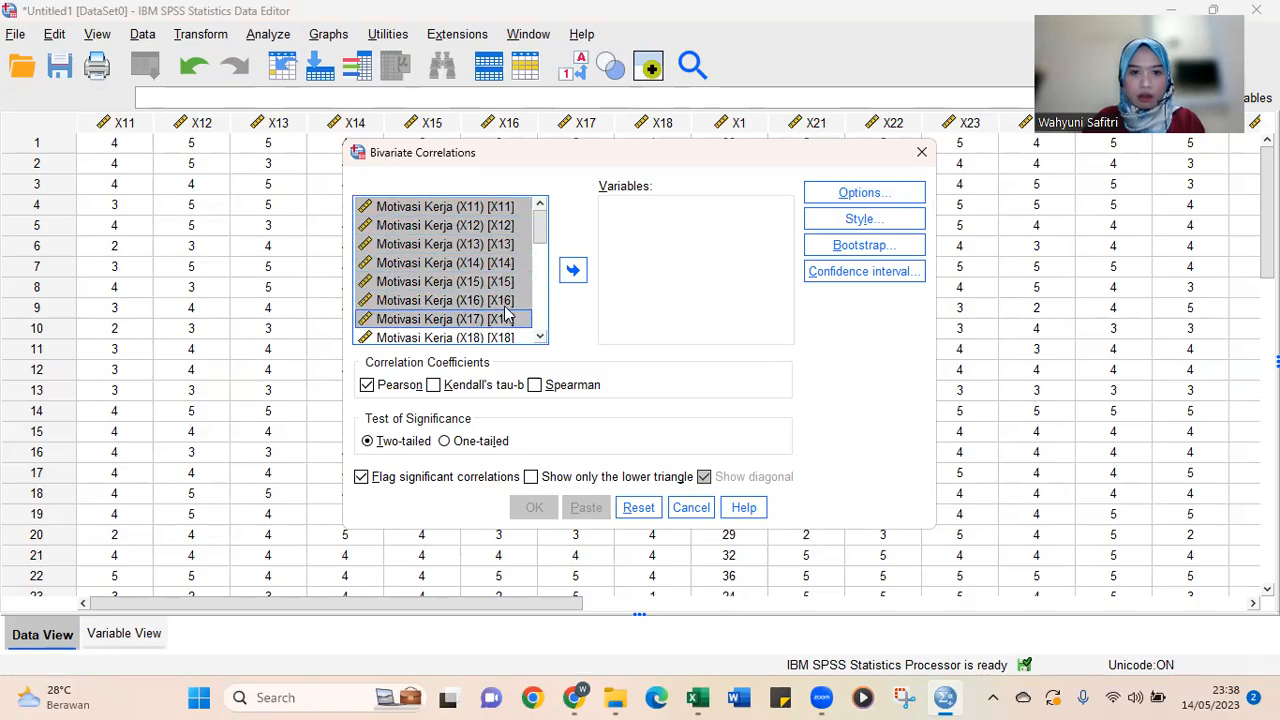
{"action": "scroll", "coordinate": [502, 310], "scroll_direction": "down", "scroll_amount": 1}
{"action": "left_click", "coordinate": [492, 283], "text": "shift"}
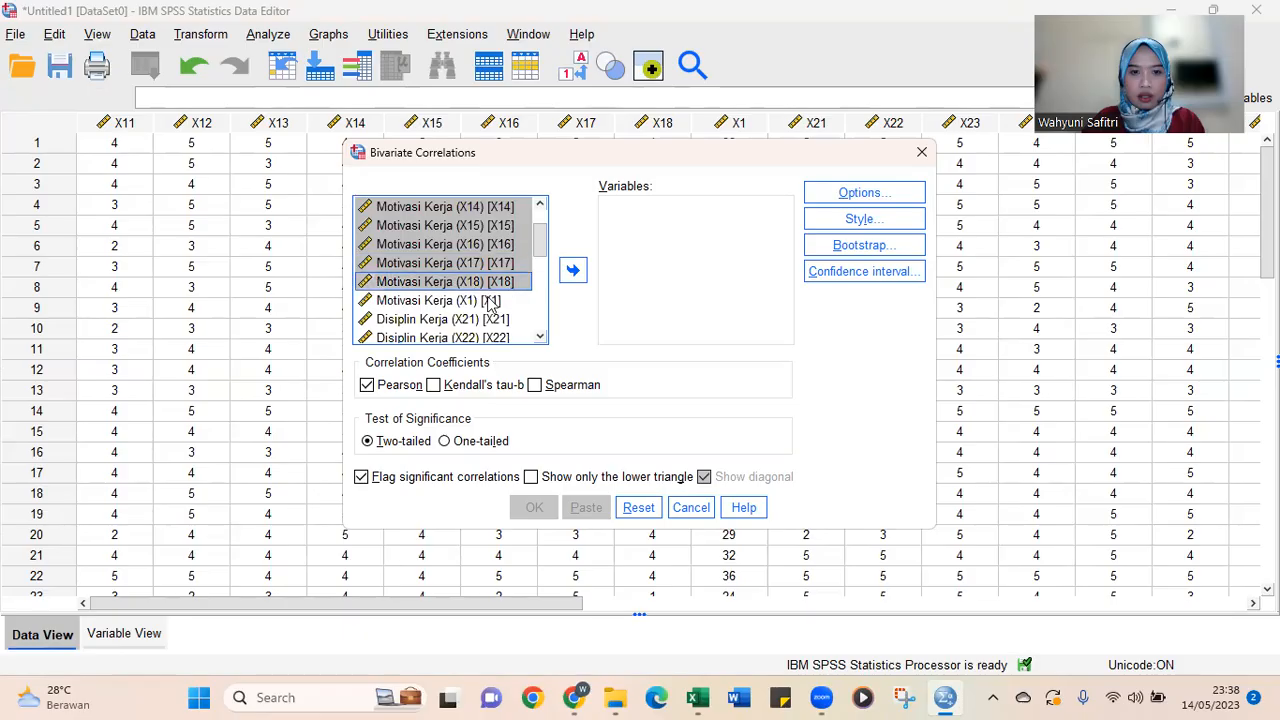
{"action": "left_click", "coordinate": [492, 300], "text": "shift"}
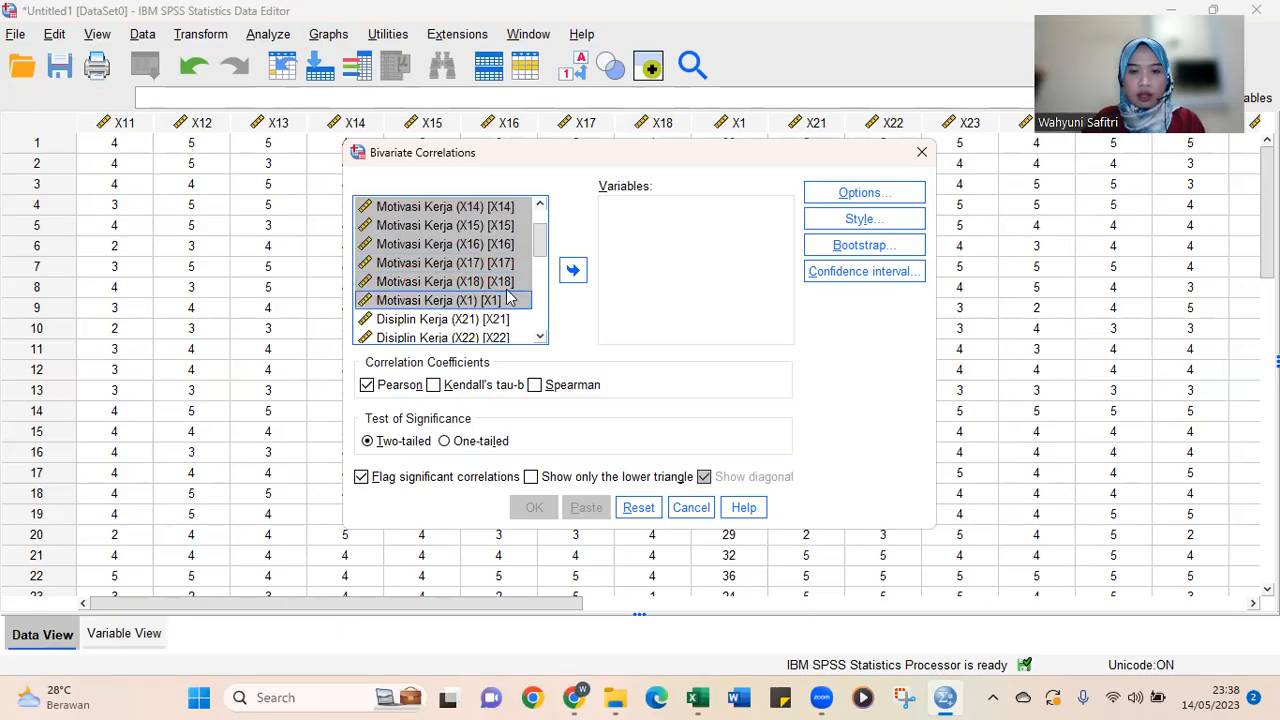
{"action": "left_click", "coordinate": [572, 271]}
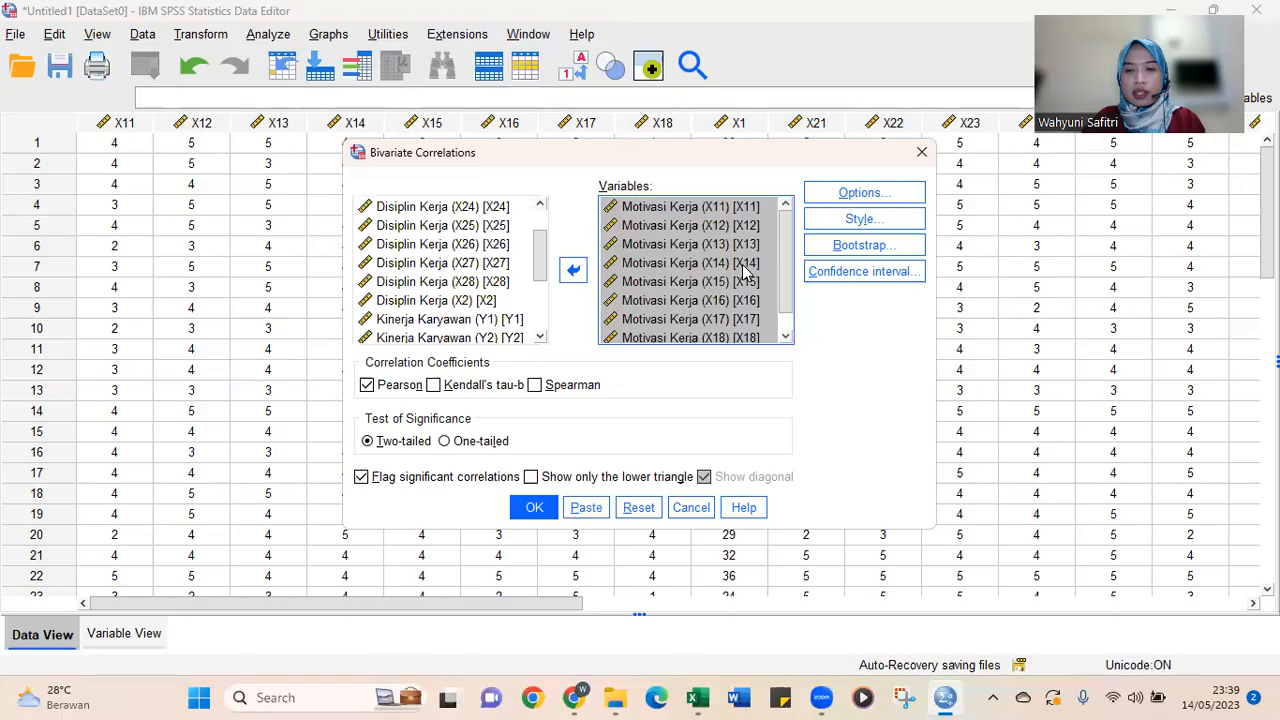
{"action": "scroll", "coordinate": [686, 277], "scroll_direction": "down", "scroll_amount": 1}
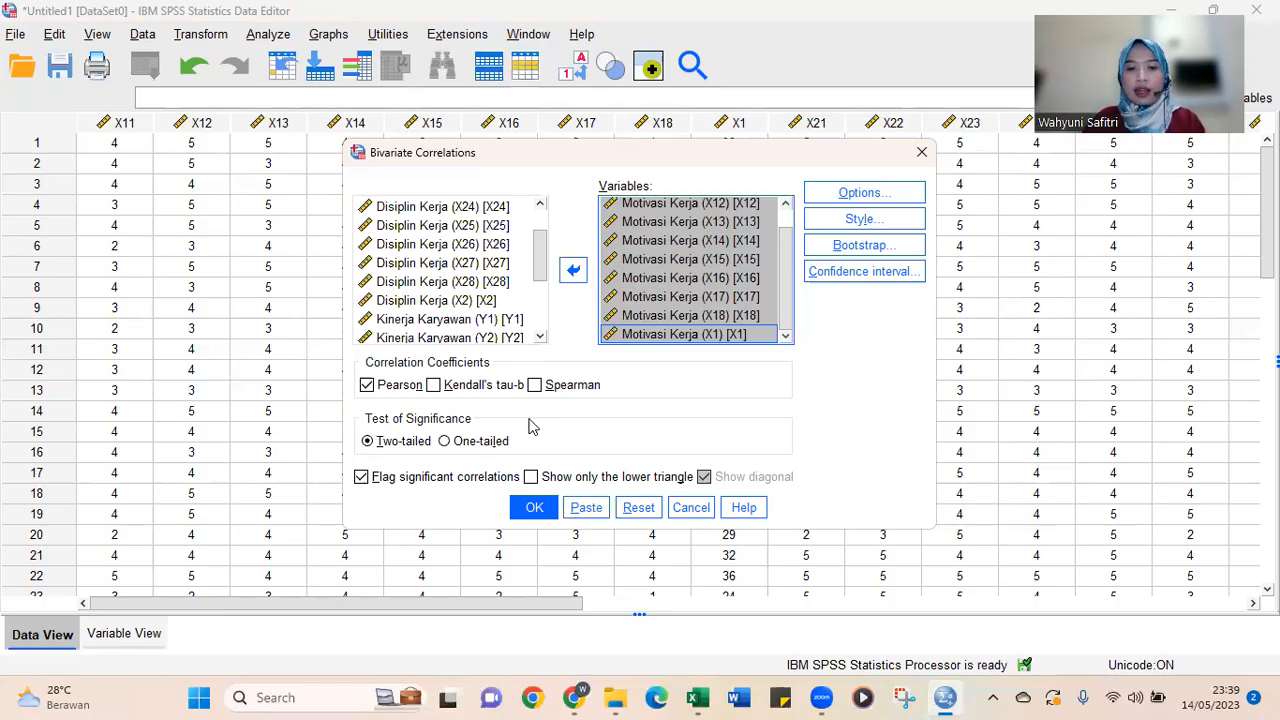
{"action": "left_click", "coordinate": [538, 509]}
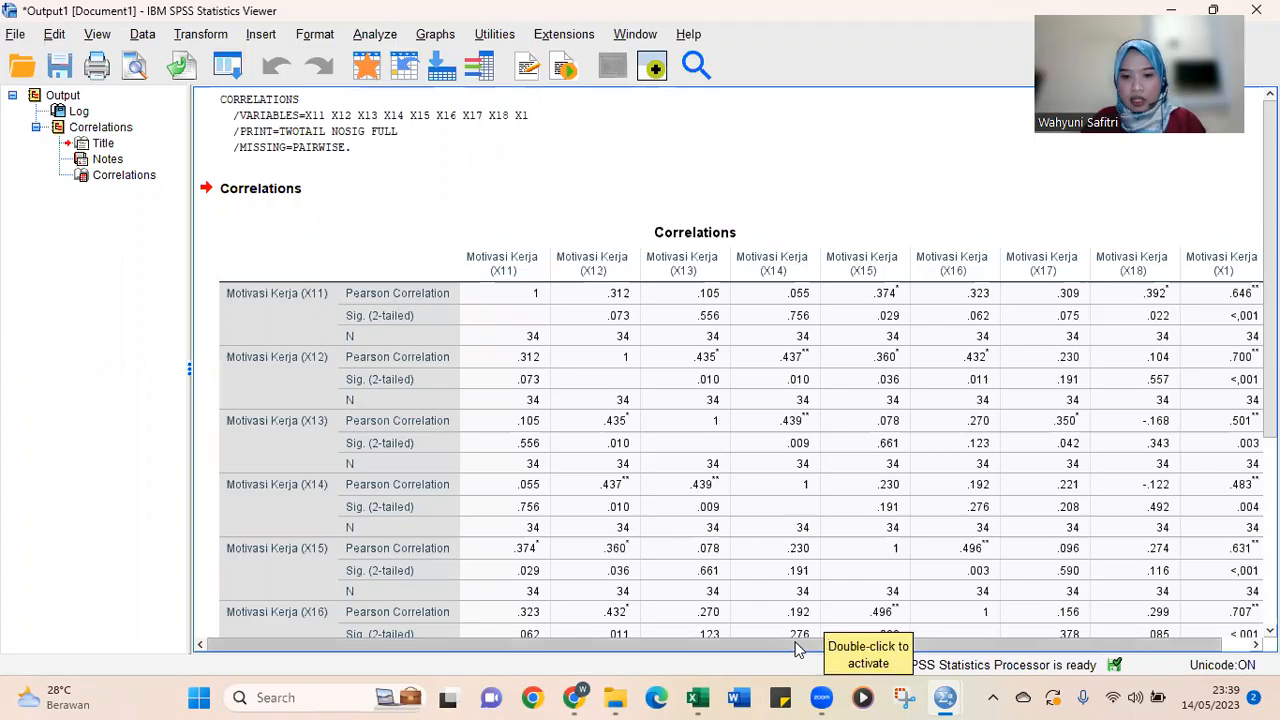
Step: Examine each Motivasi Kerja item's correlation and significance against the total X1 in the output, and return to the Data Editor
{"action": "scroll", "coordinate": [797, 649], "scroll_direction": "right", "scroll_amount": 1}
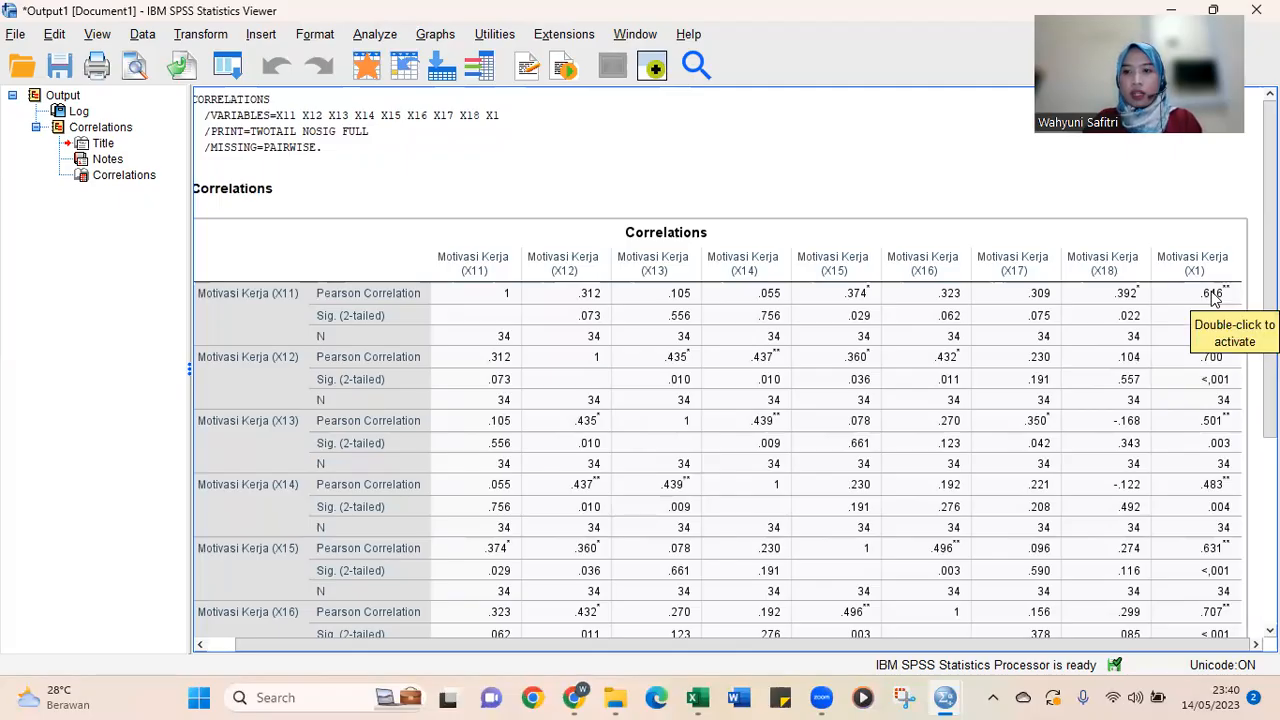
{"action": "scroll", "coordinate": [1212, 300], "scroll_direction": "down", "scroll_amount": 5}
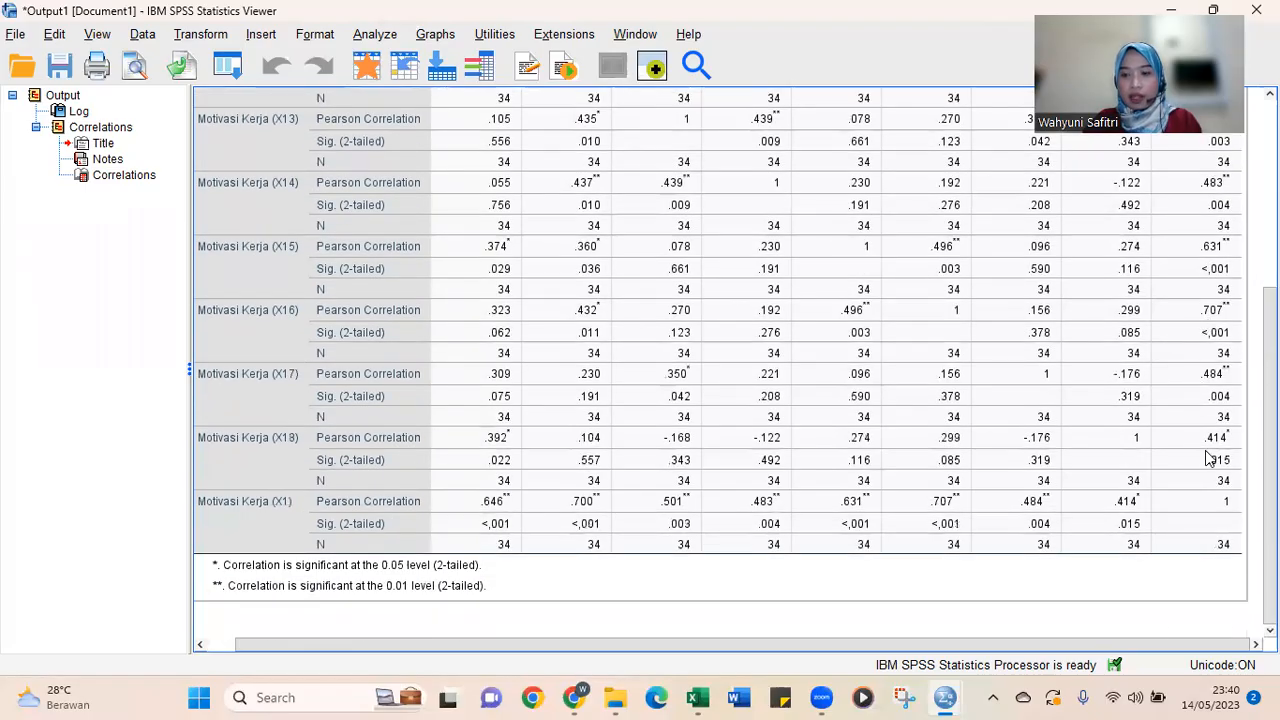
{"action": "scroll", "coordinate": [1218, 460], "scroll_direction": "up", "scroll_amount": 5}
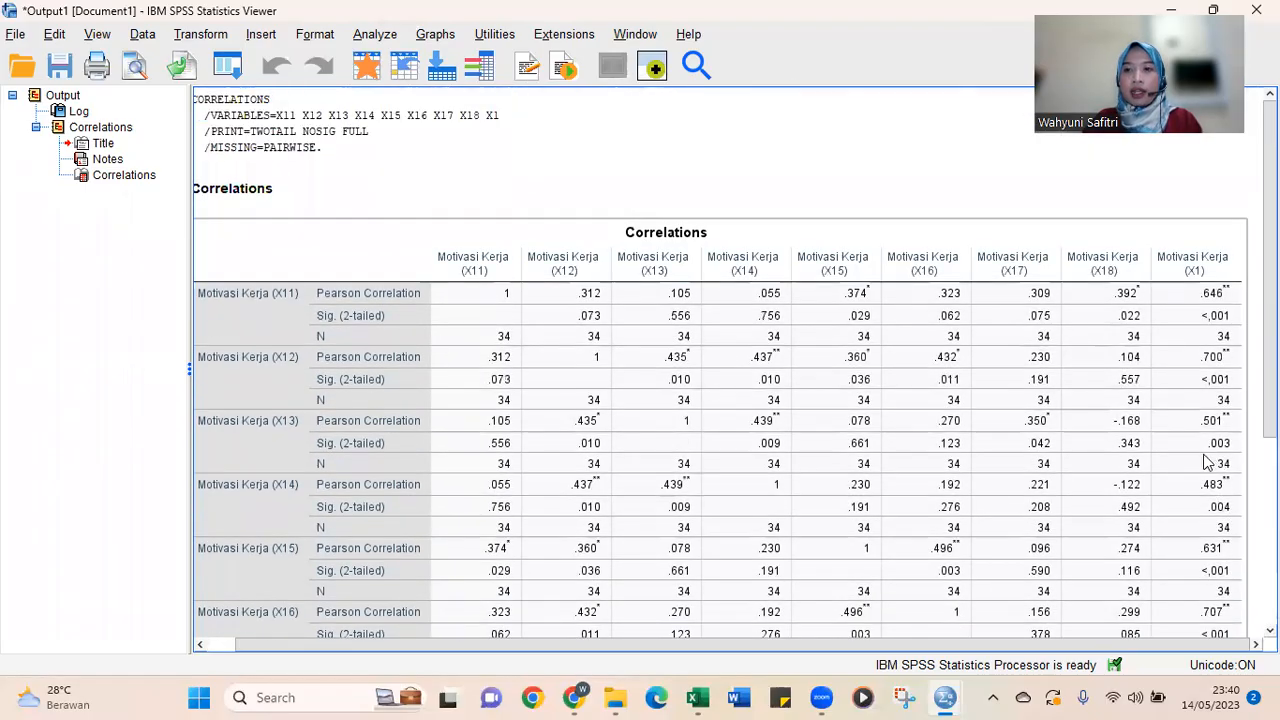
{"action": "scroll", "coordinate": [1130, 460], "scroll_direction": "down", "scroll_amount": 5}
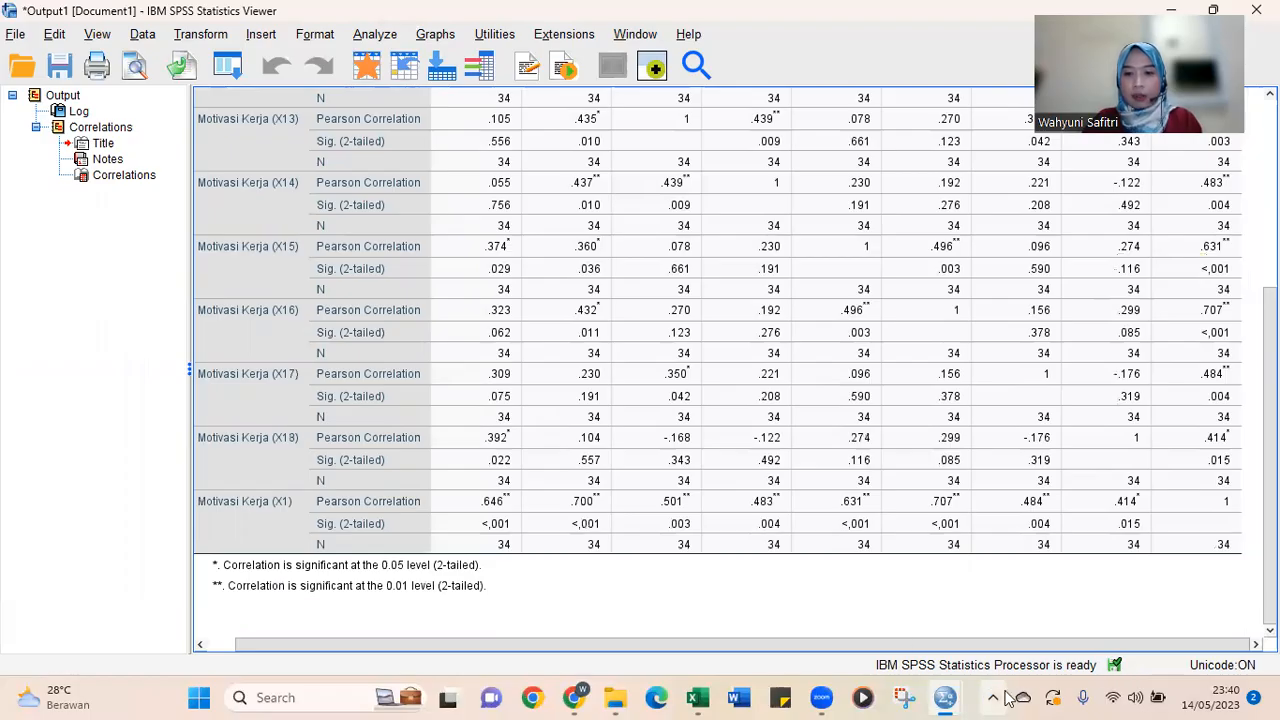
{"action": "mouse_move", "coordinate": [945, 697]}
{"action": "left_click", "coordinate": [900, 625]}
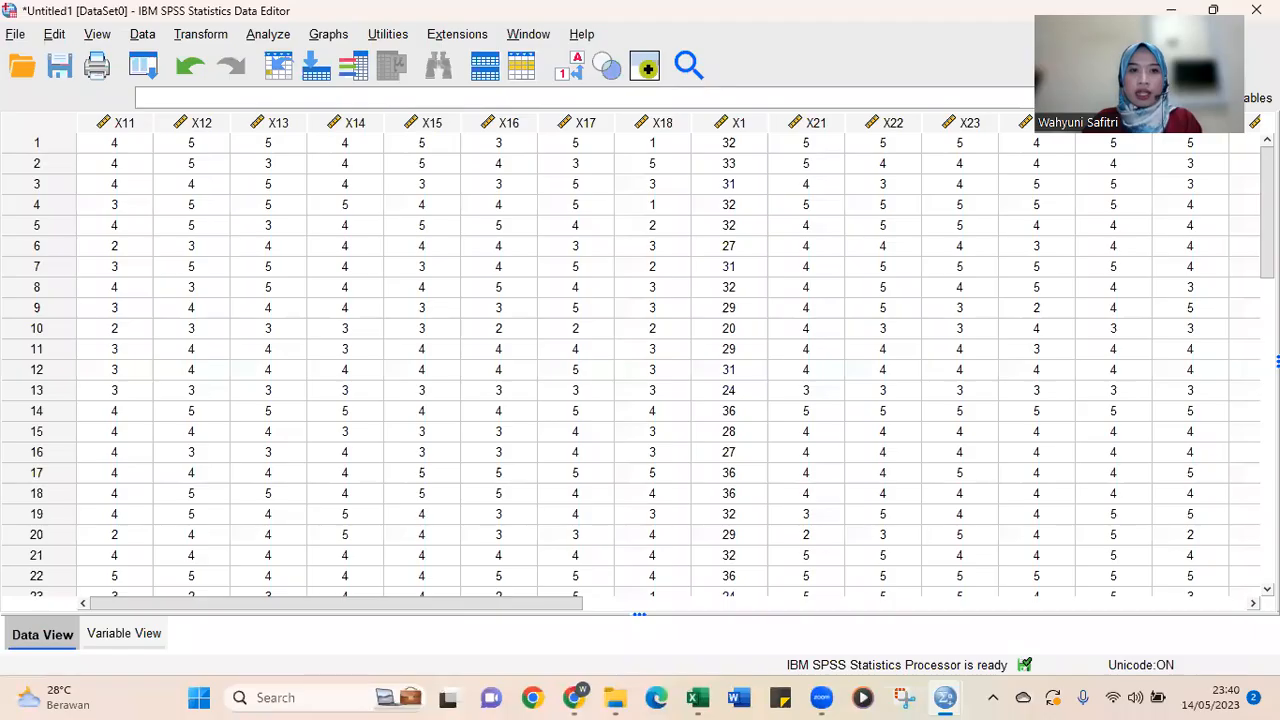
Step: Run a reliability analysis with the Alpha model on the Motivasi Kerja items X11 to X18
{"action": "left_click", "coordinate": [279, 36]}
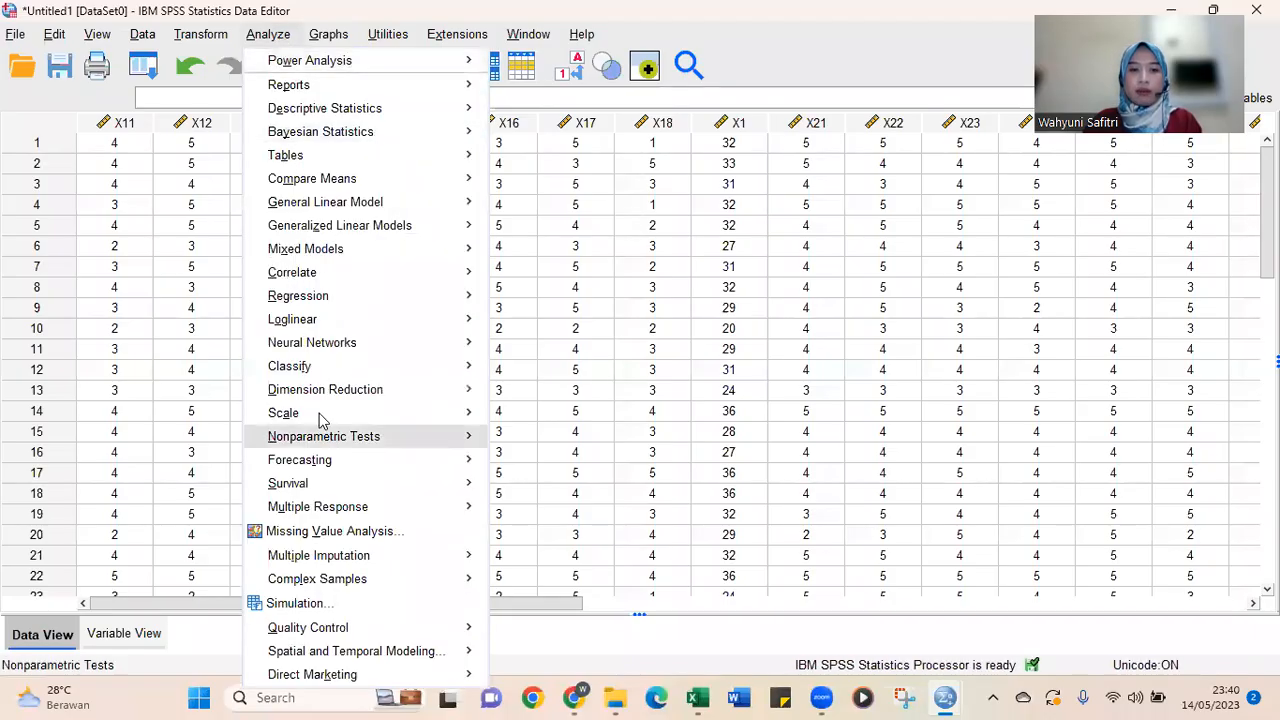
{"action": "mouse_move", "coordinate": [320, 416]}
{"action": "mouse_move", "coordinate": [322, 283]}
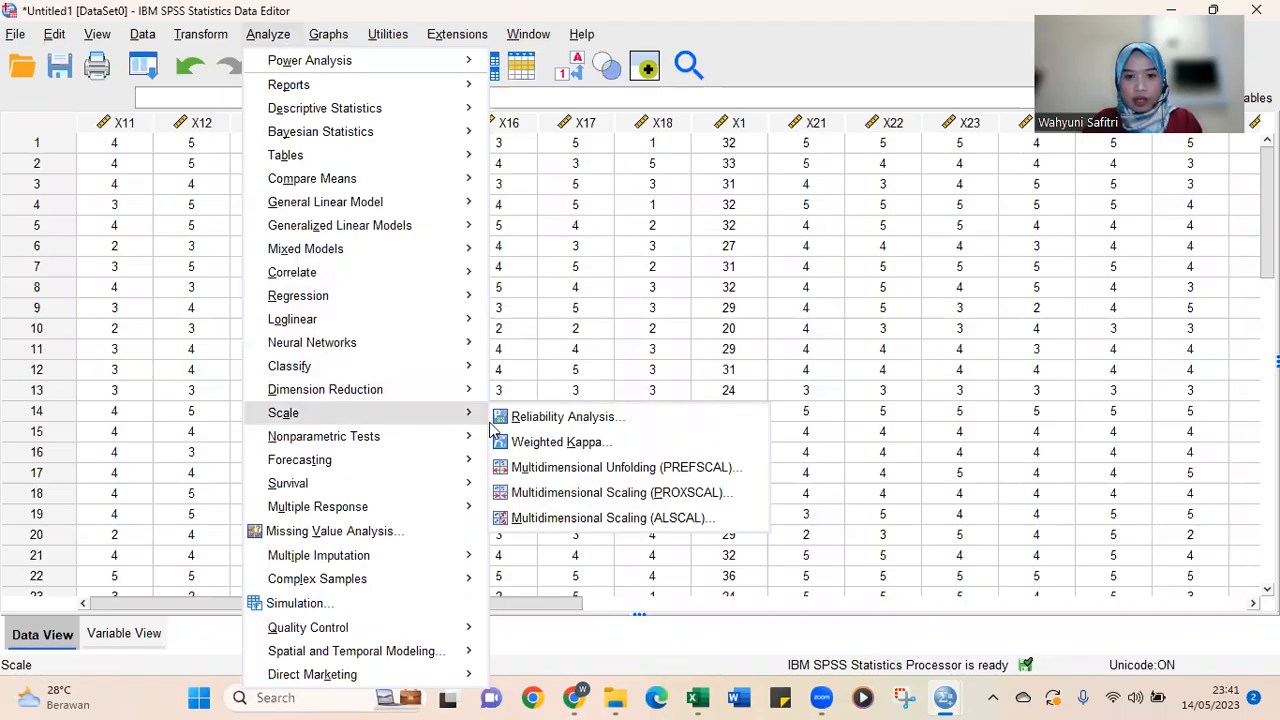
{"action": "left_click", "coordinate": [540, 417]}
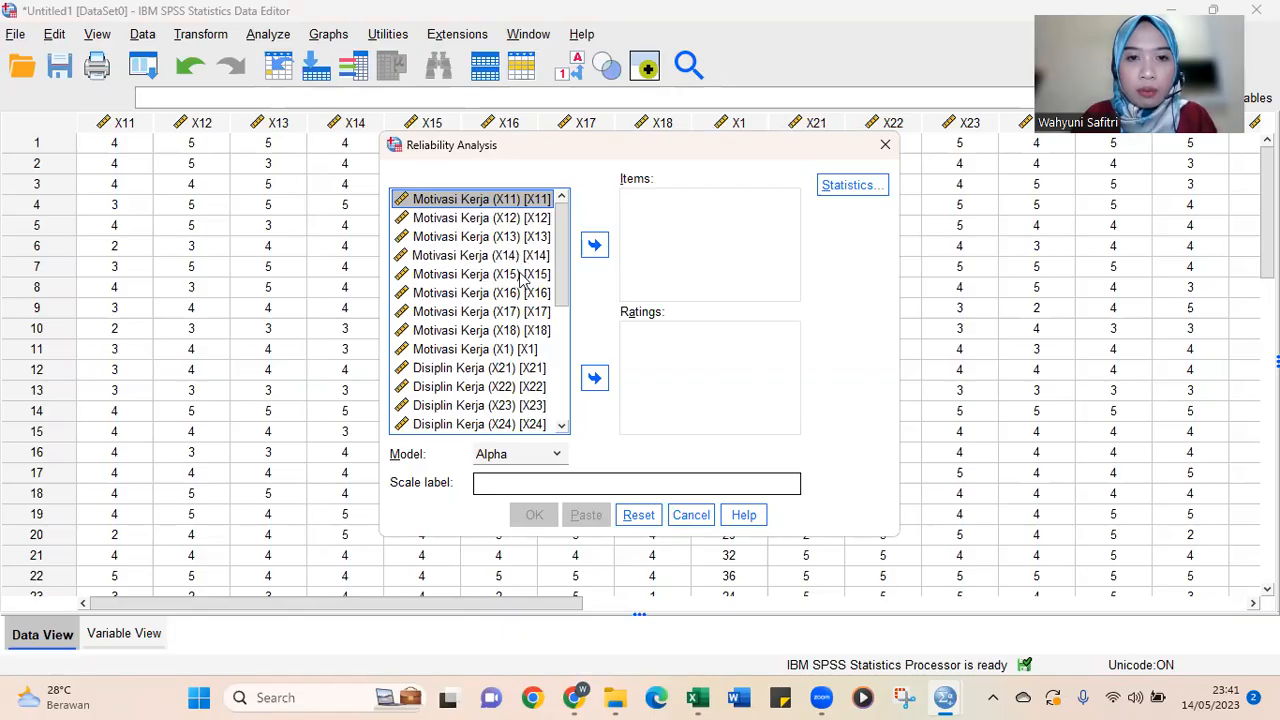
{"action": "left_click", "coordinate": [527, 334], "text": "shift"}
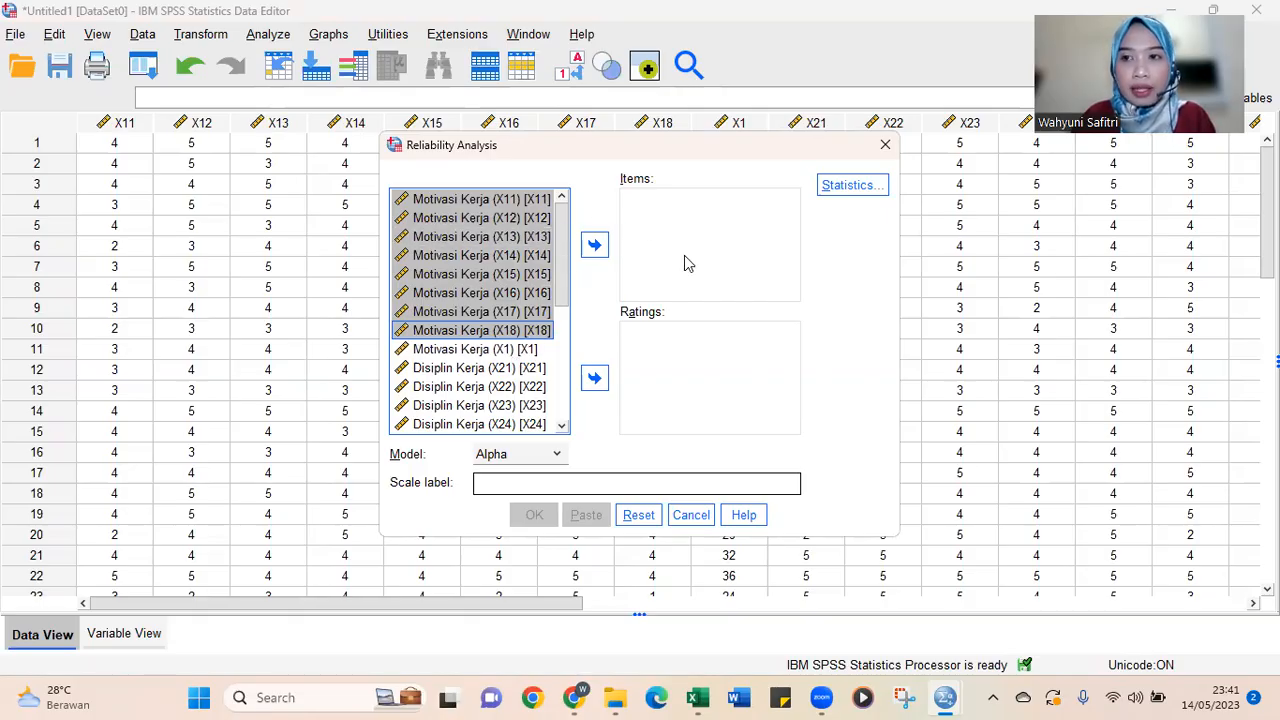
{"action": "left_click", "coordinate": [594, 247]}
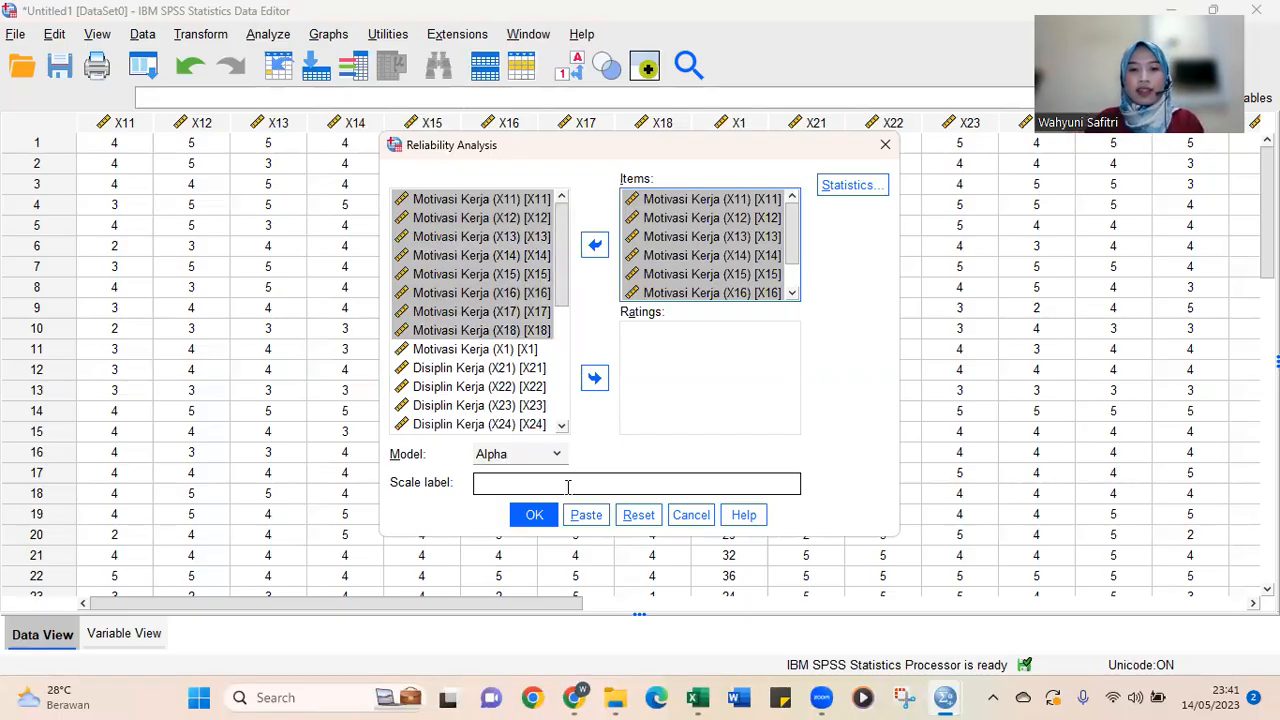
{"action": "left_click", "coordinate": [546, 522]}
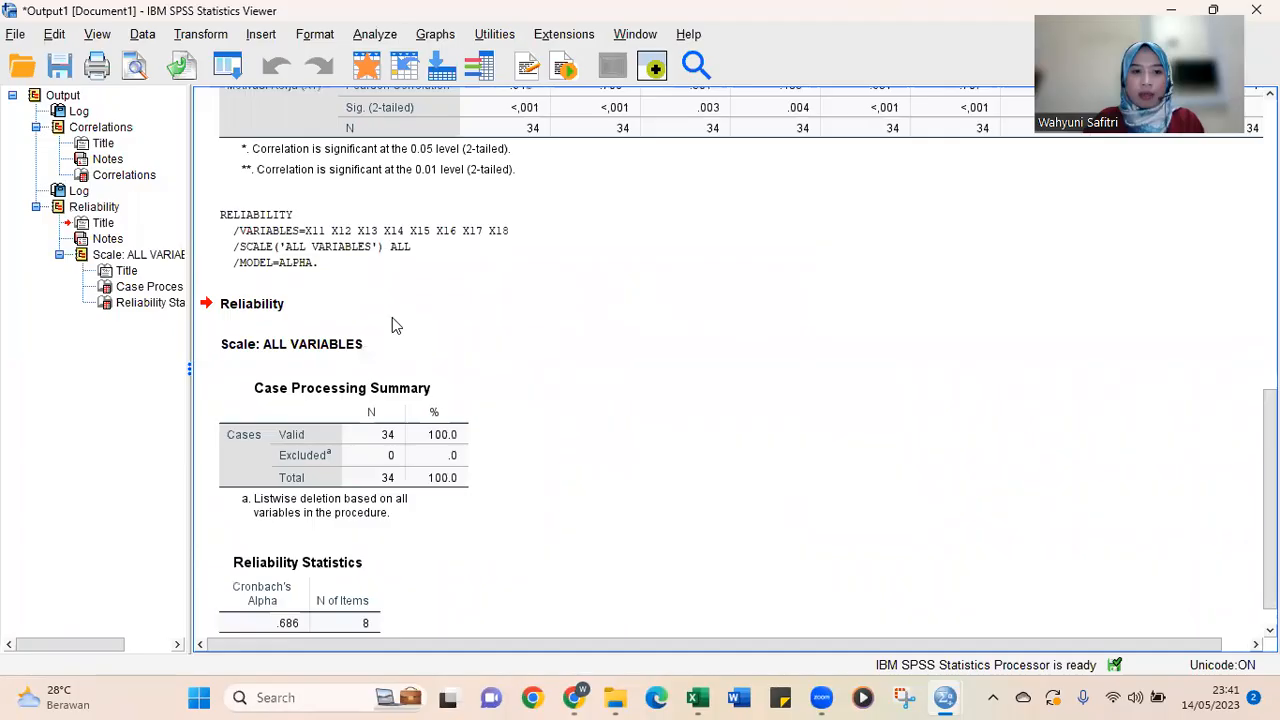
Step: Examine the Cronbach's Alpha of the Motivasi Kerja items in the Reliability Statistics table and return to the Data Editor
{"action": "scroll", "coordinate": [432, 346], "scroll_direction": "down", "scroll_amount": 1}
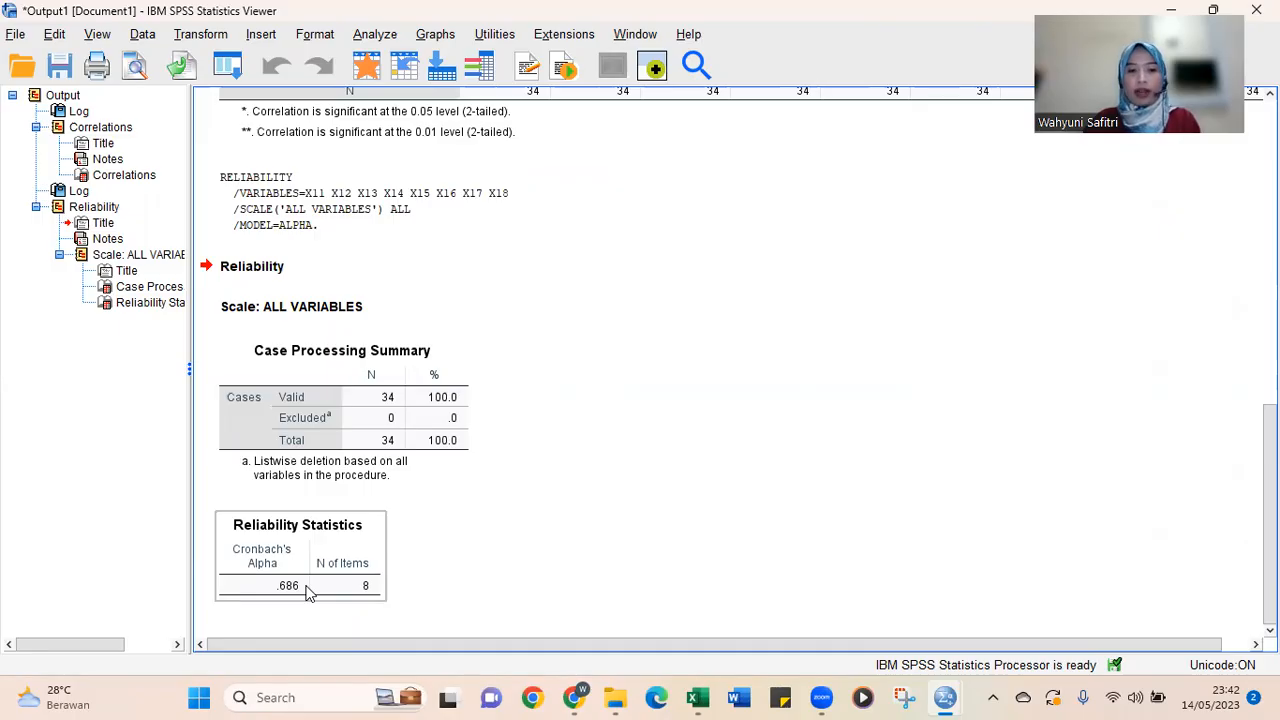
{"action": "left_click", "coordinate": [460, 609]}
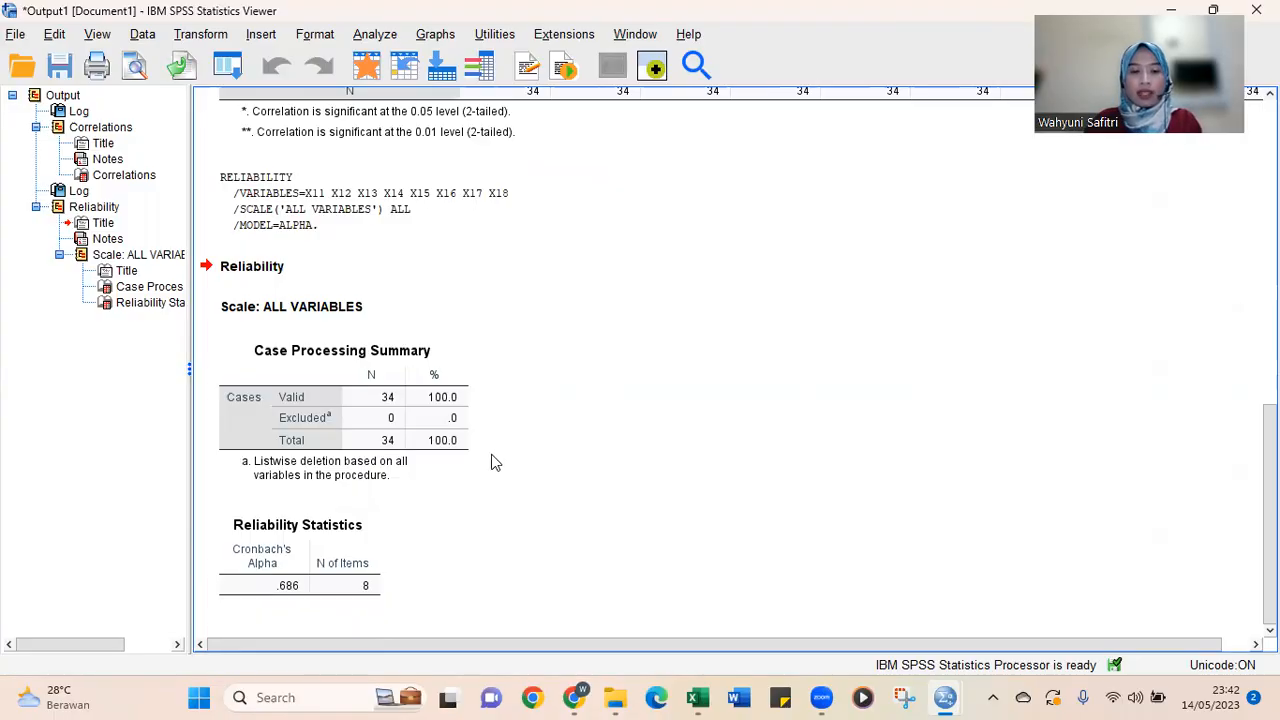
{"action": "left_click", "coordinate": [301, 599]}
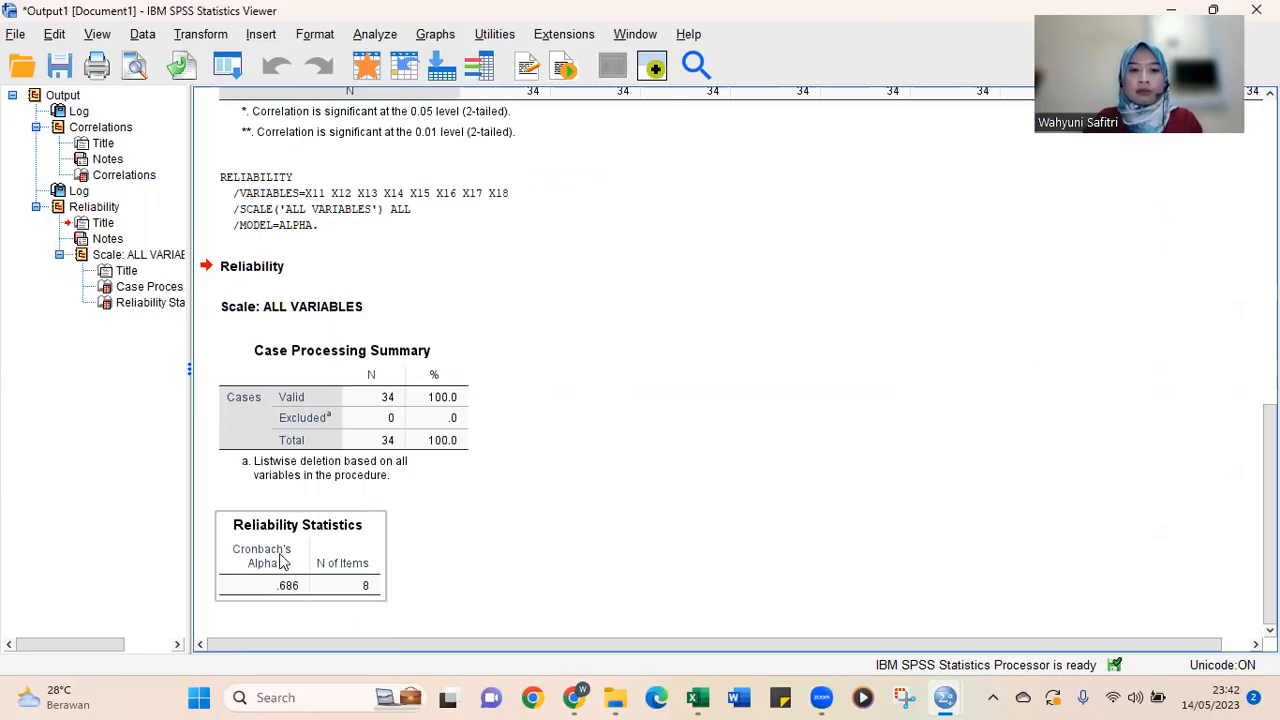
{"action": "left_click", "coordinate": [425, 512]}
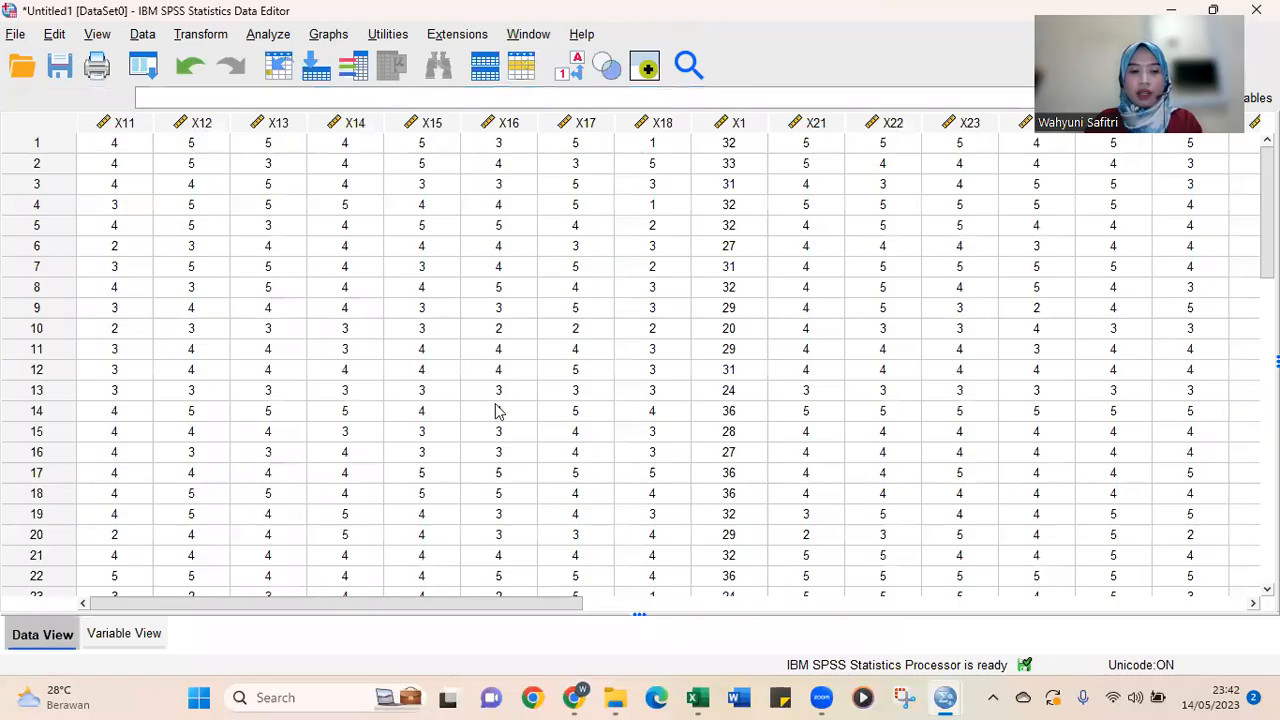
Step: Open the bivariate correlation setup and remove all Motivasi Kerja variables, X11 to X18 and X1, from the analysis
{"action": "left_click", "coordinate": [266, 36]}
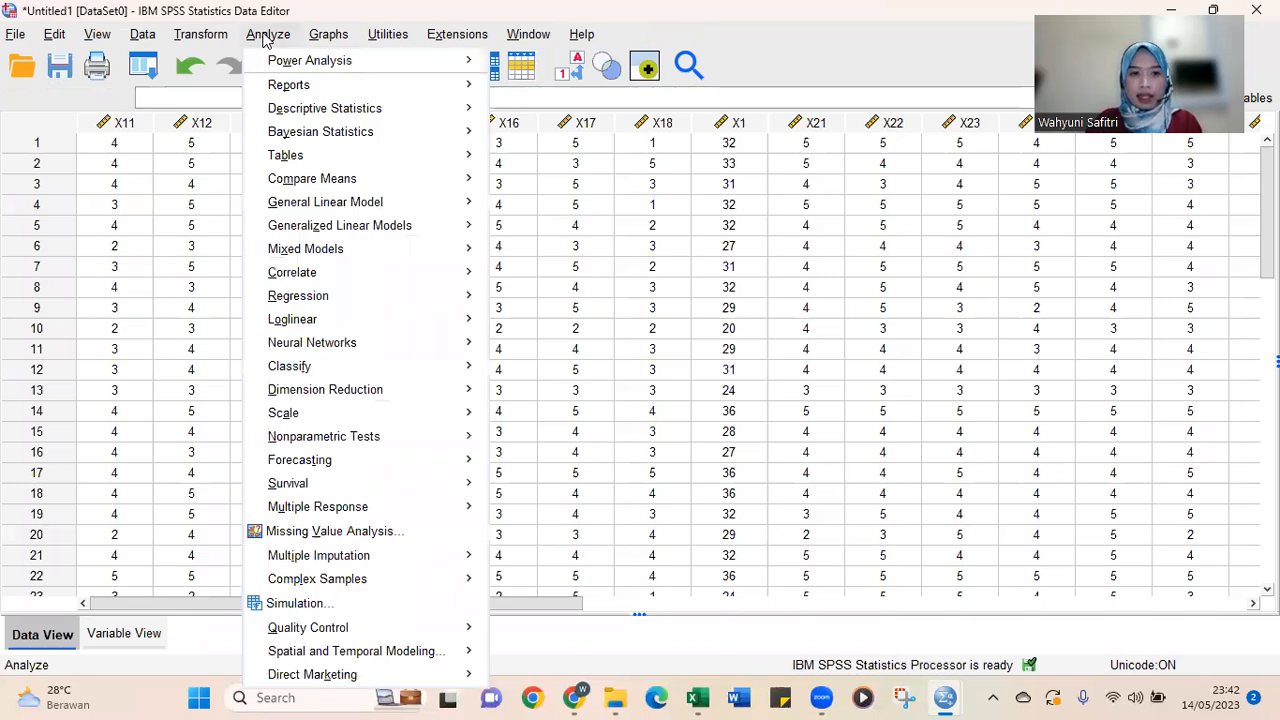
{"action": "mouse_move", "coordinate": [323, 285]}
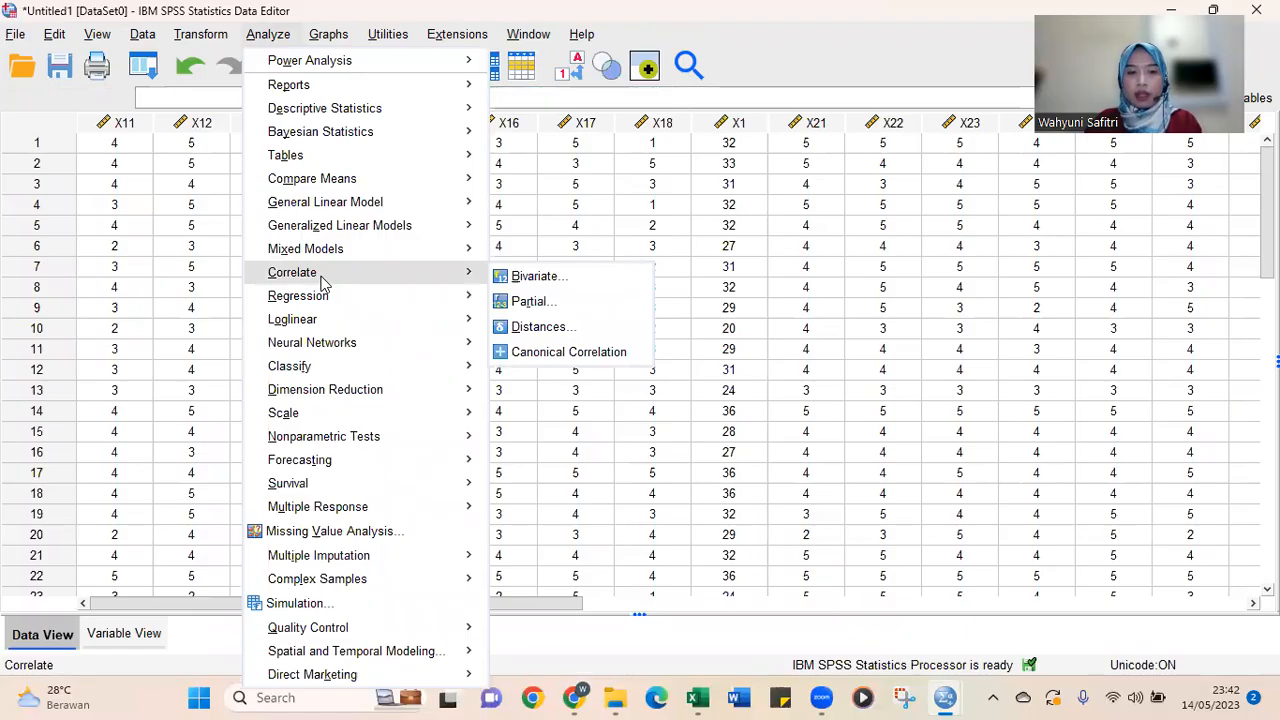
{"action": "left_click", "coordinate": [530, 276]}
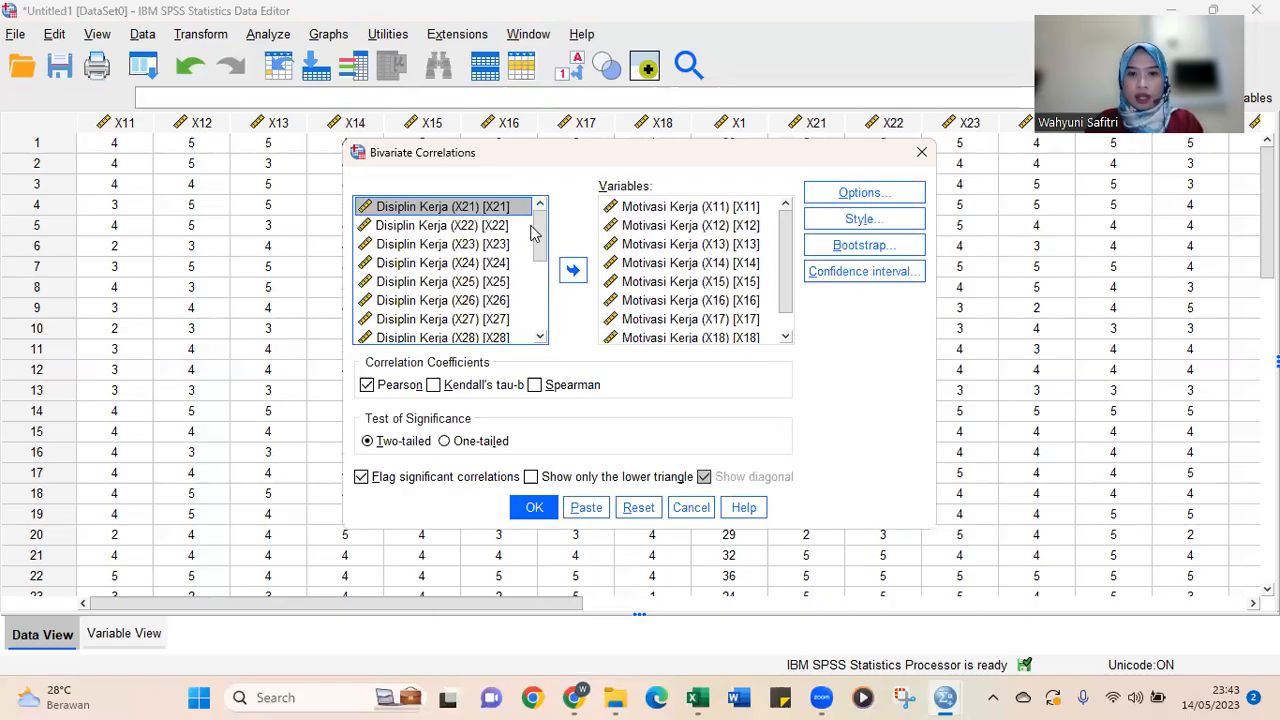
{"action": "left_click", "coordinate": [658, 215]}
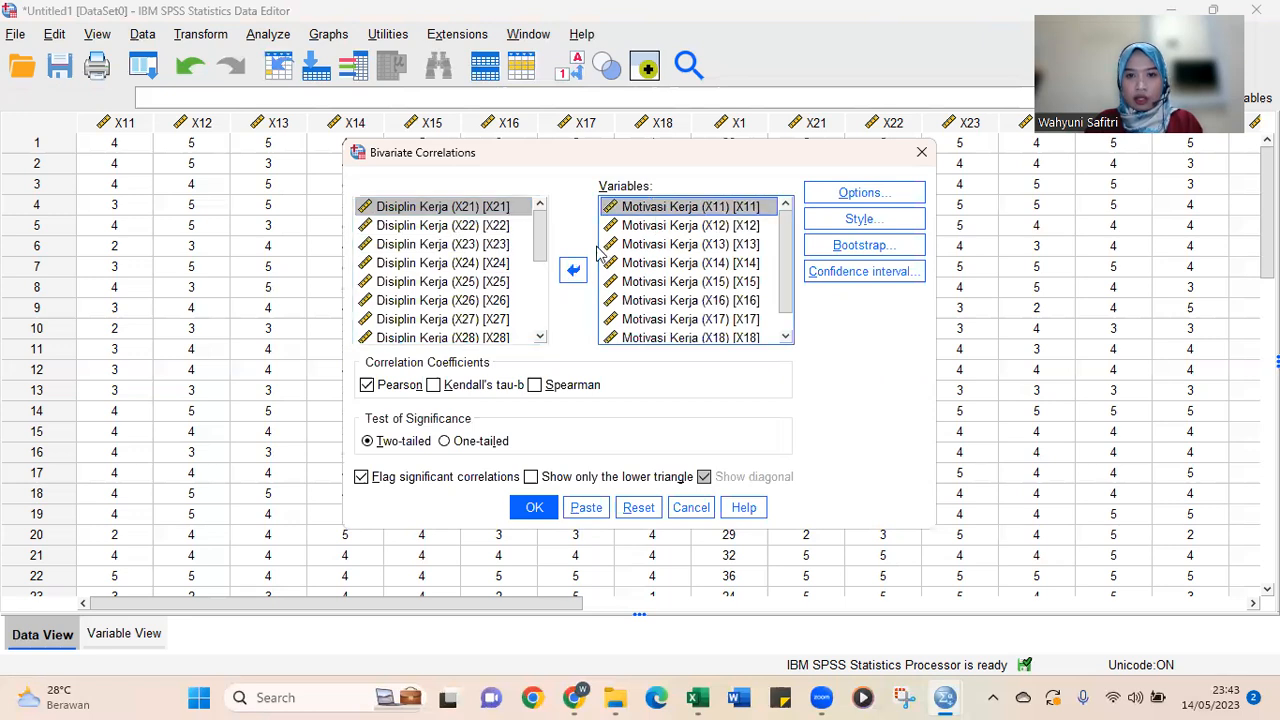
{"action": "scroll", "coordinate": [726, 290], "scroll_direction": "down", "scroll_amount": 1}
{"action": "scroll", "coordinate": [726, 300], "scroll_direction": "up", "scroll_amount": 1}
{"action": "left_click", "coordinate": [728, 338], "text": "shift"}
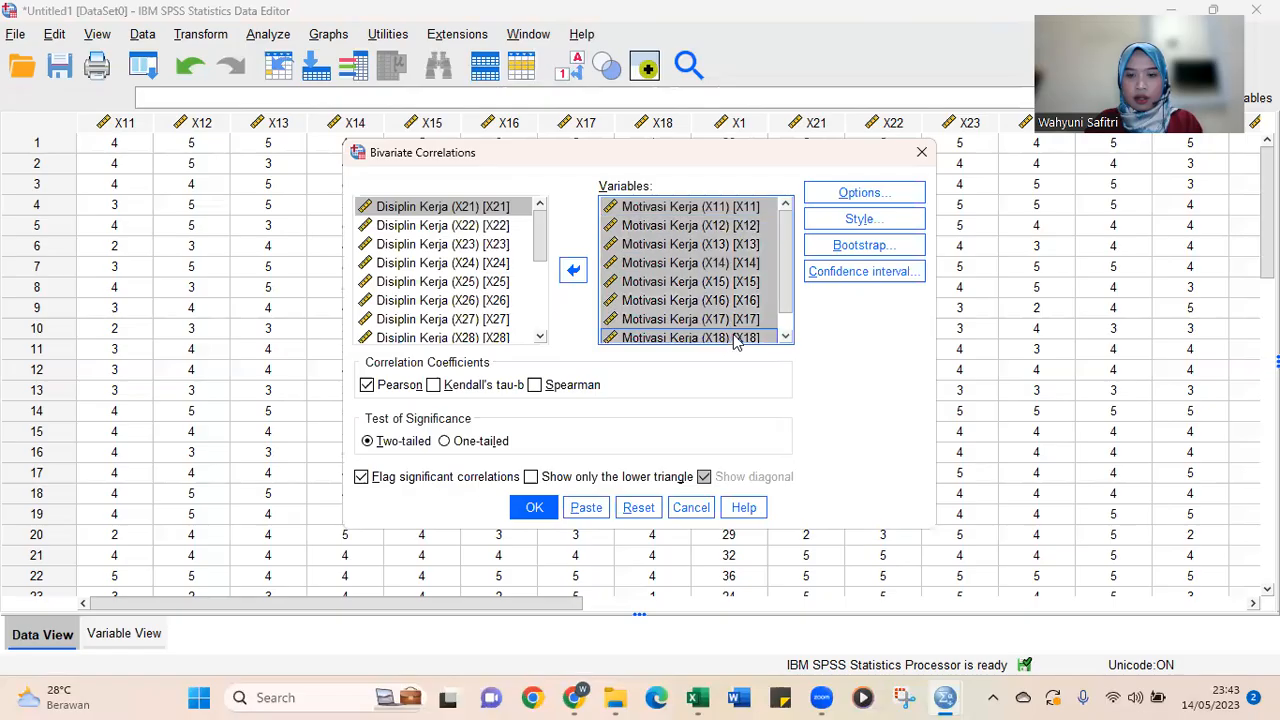
{"action": "scroll", "coordinate": [735, 338], "scroll_direction": "down", "scroll_amount": 1}
{"action": "left_click", "coordinate": [730, 335], "text": "shift"}
{"action": "left_click", "coordinate": [574, 270]}
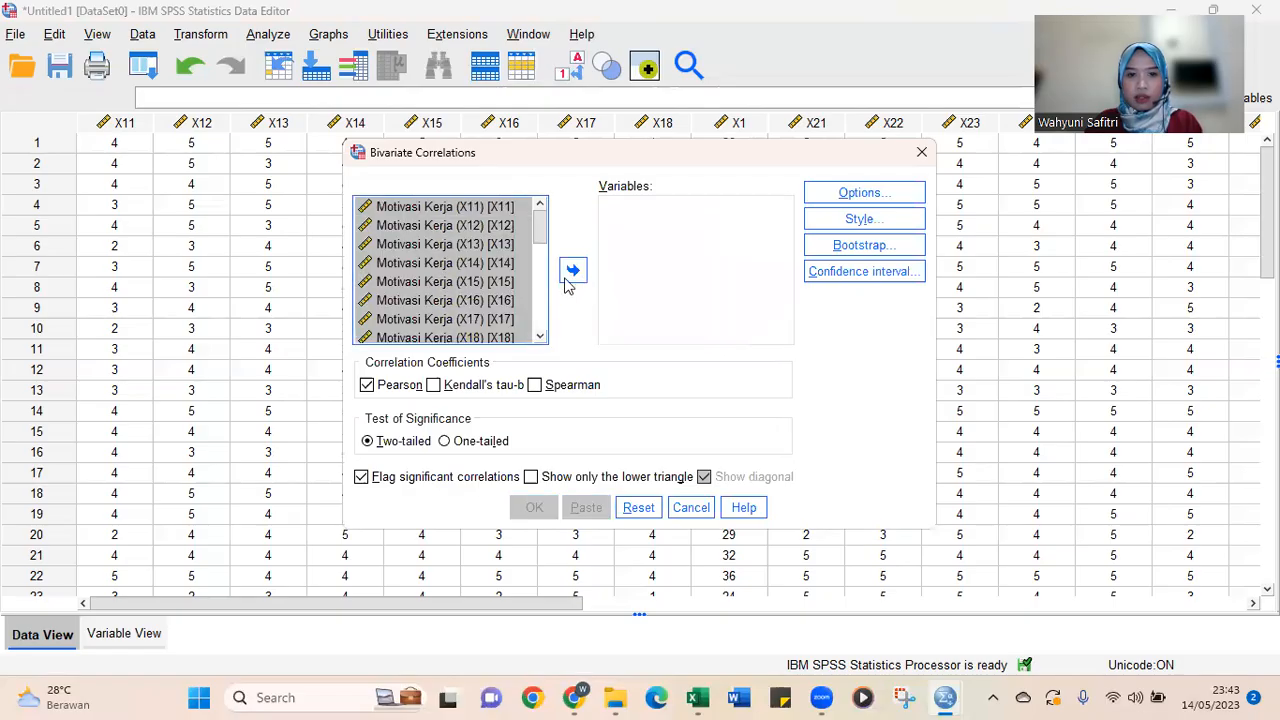
Step: Run a two-tailed Pearson bivariate correlation on the Disiplin Kerja items X21 to X28 and the total X2
{"action": "scroll", "coordinate": [490, 262], "scroll_direction": "down", "scroll_amount": 4}
{"action": "scroll", "coordinate": [490, 262], "scroll_direction": "up", "scroll_amount": 1}
{"action": "scroll", "coordinate": [490, 265], "scroll_direction": "up", "scroll_amount": 3}
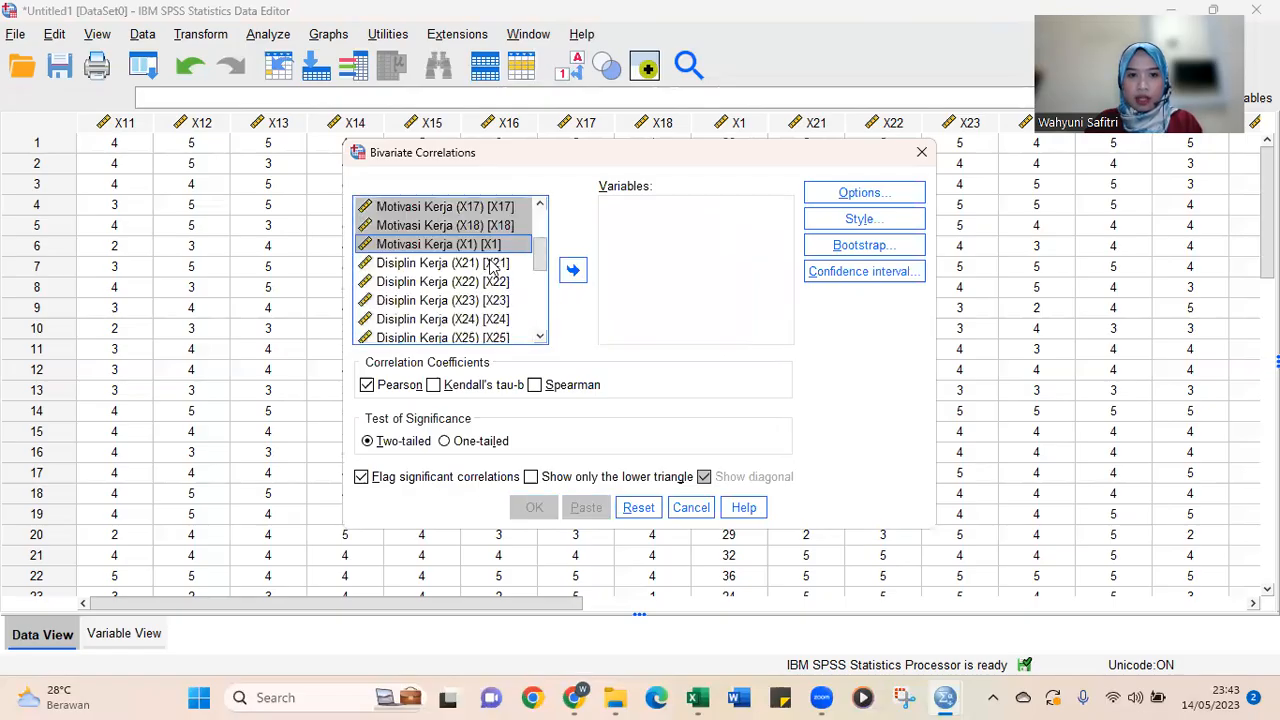
{"action": "left_click", "coordinate": [497, 265]}
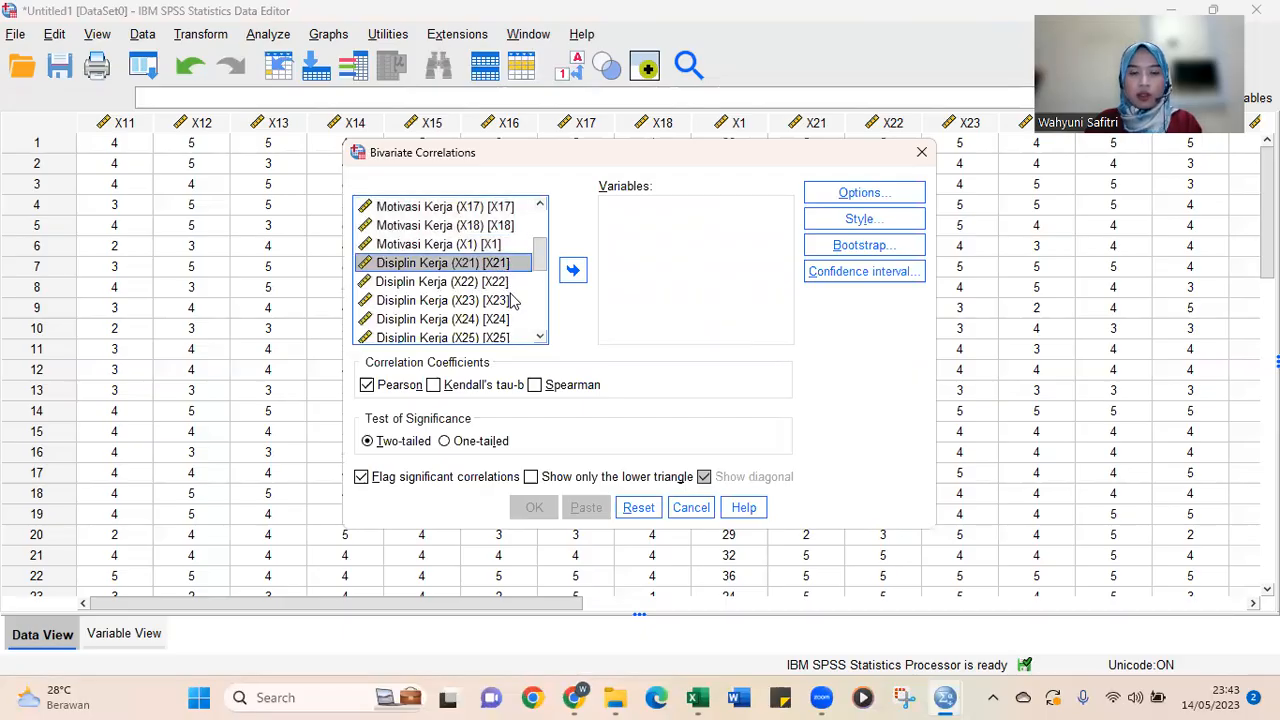
{"action": "scroll", "coordinate": [512, 303], "scroll_direction": "down", "scroll_amount": 1}
{"action": "scroll", "coordinate": [470, 302], "scroll_direction": "down", "scroll_amount": 1}
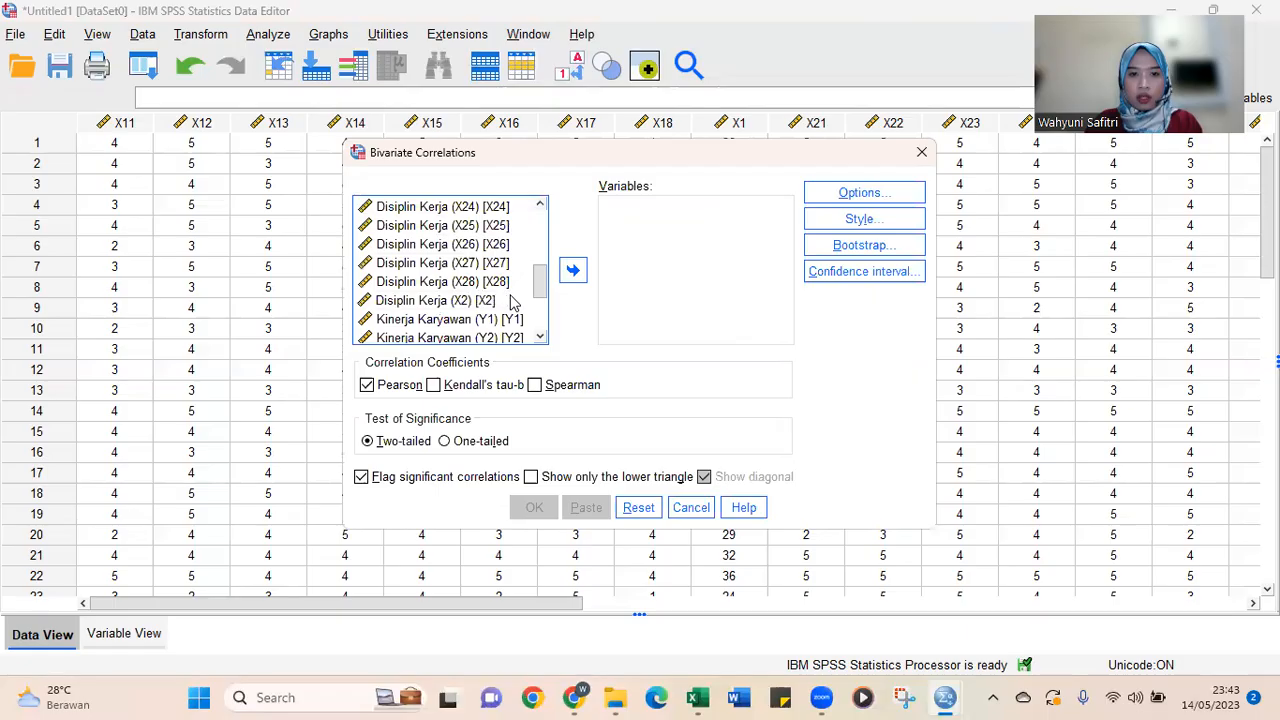
{"action": "left_click", "coordinate": [465, 301], "text": "shift"}
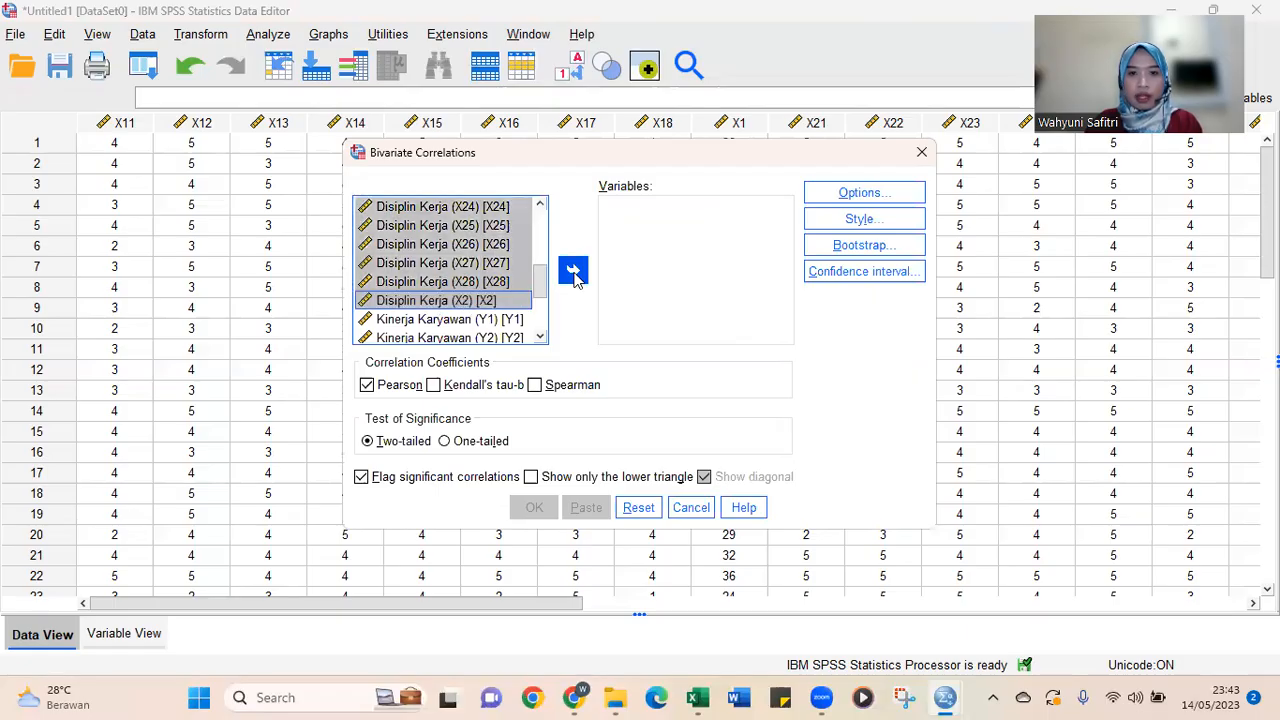
{"action": "left_click", "coordinate": [573, 272]}
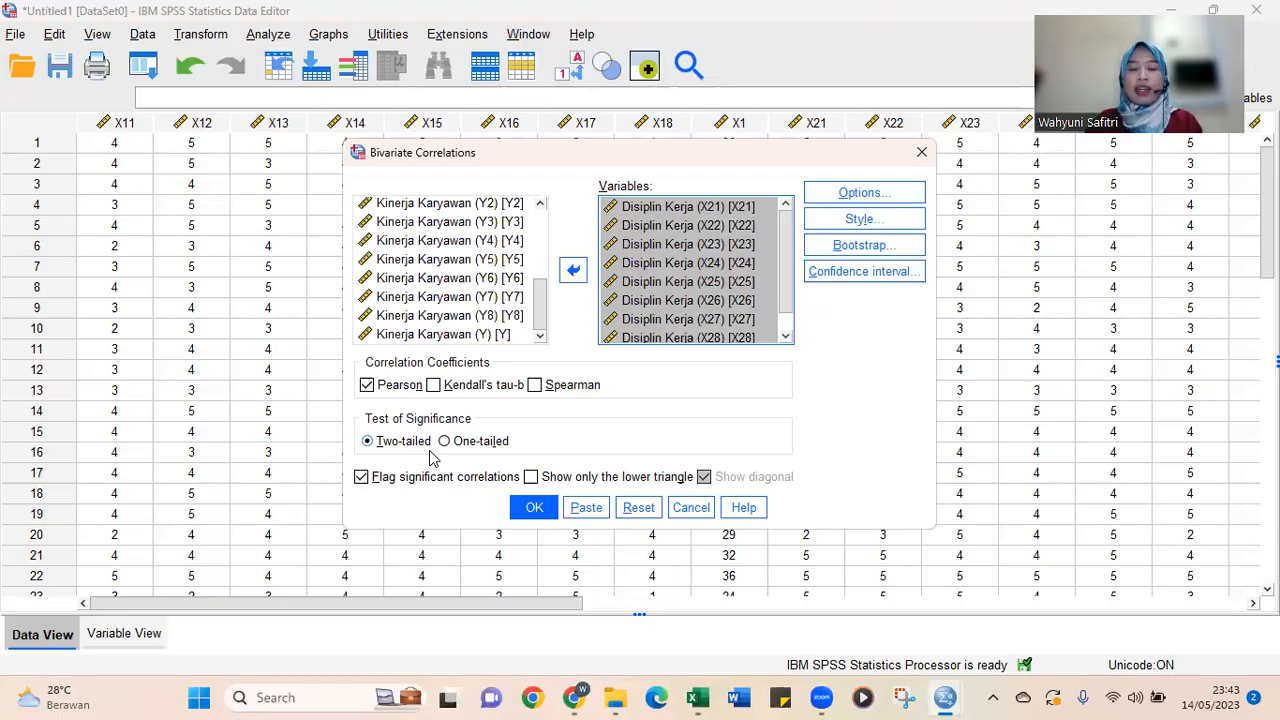
{"action": "left_click", "coordinate": [536, 508]}
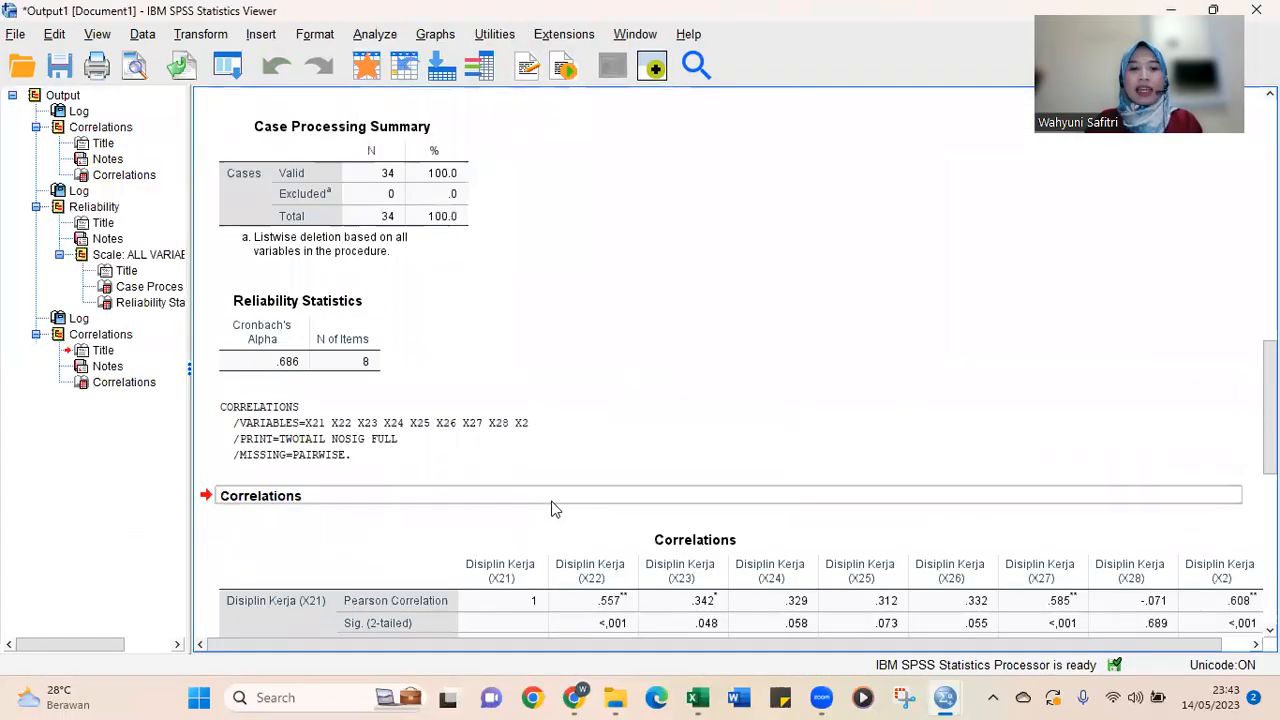
Step: Examine each Disiplin Kerja item's correlation and significance against the total X2 in the output, and return to the Data Editor
{"action": "scroll", "coordinate": [555, 509], "scroll_direction": "down", "scroll_amount": 5}
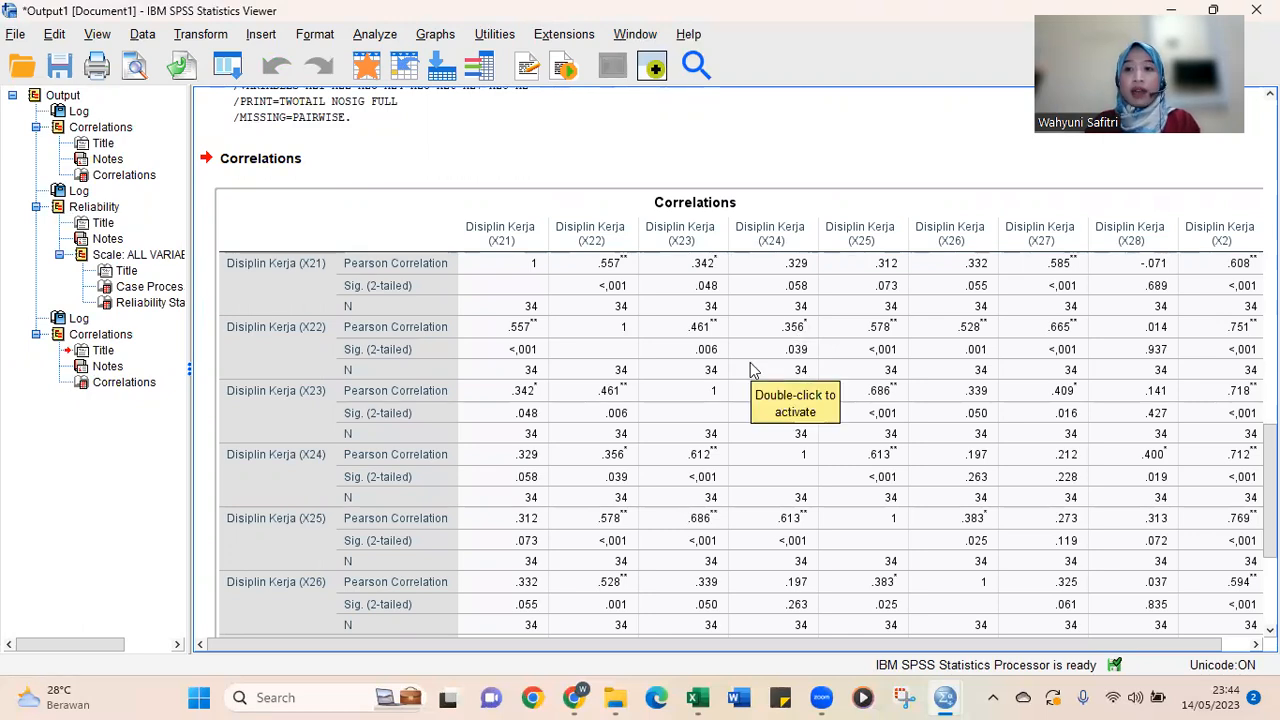
{"action": "left_click_drag", "start_coordinate": [872, 644], "coordinate": [900, 652]}
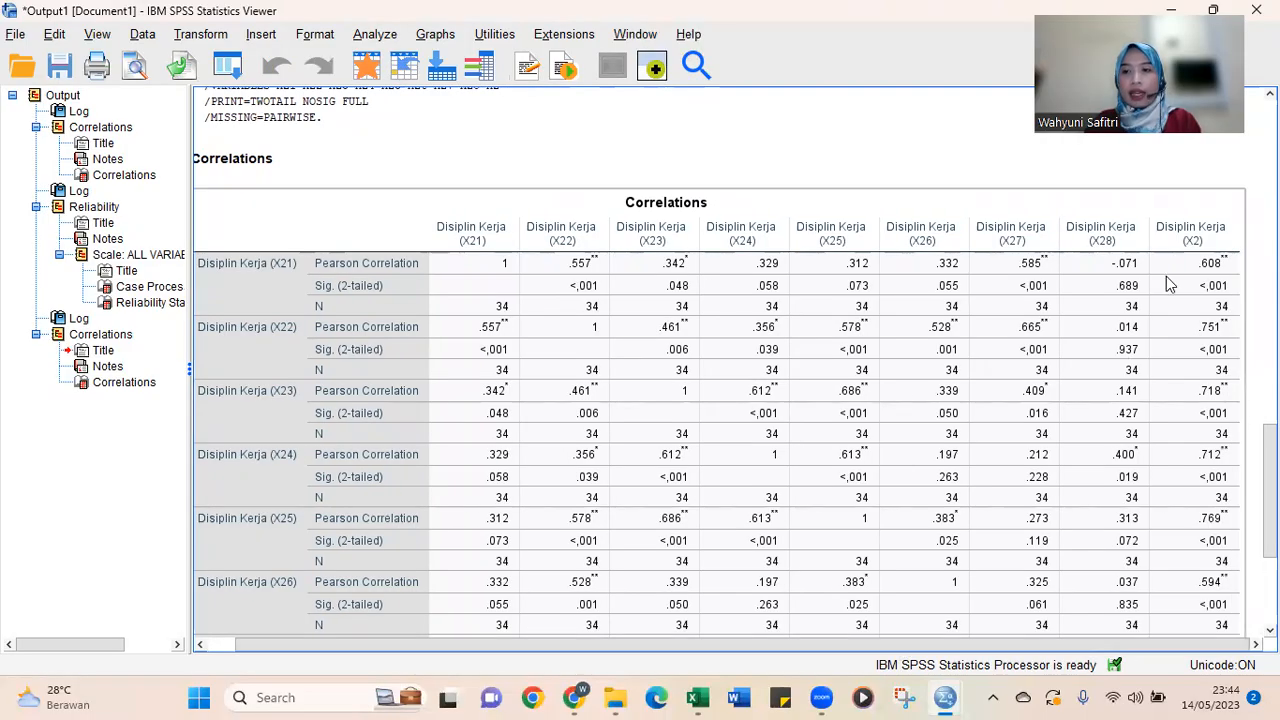
{"action": "scroll", "coordinate": [1205, 275], "scroll_direction": "down", "scroll_amount": 2}
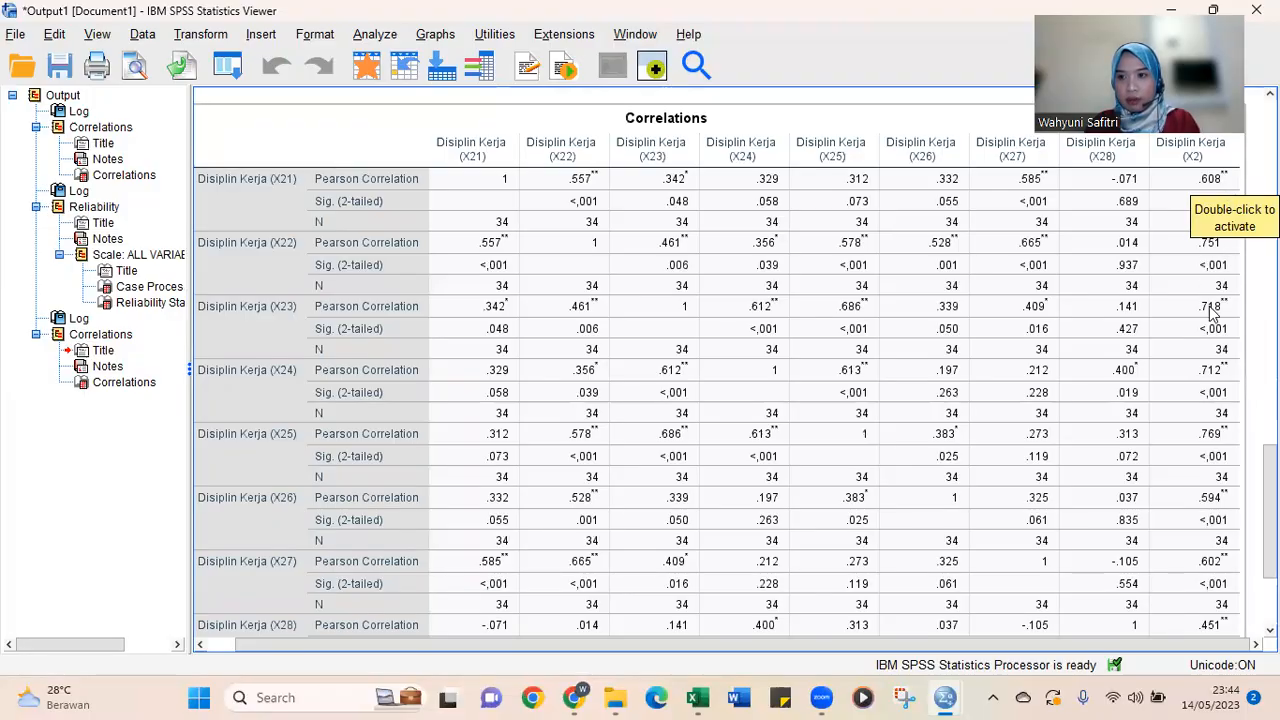
{"action": "scroll", "coordinate": [1205, 370], "scroll_direction": "down", "scroll_amount": 1}
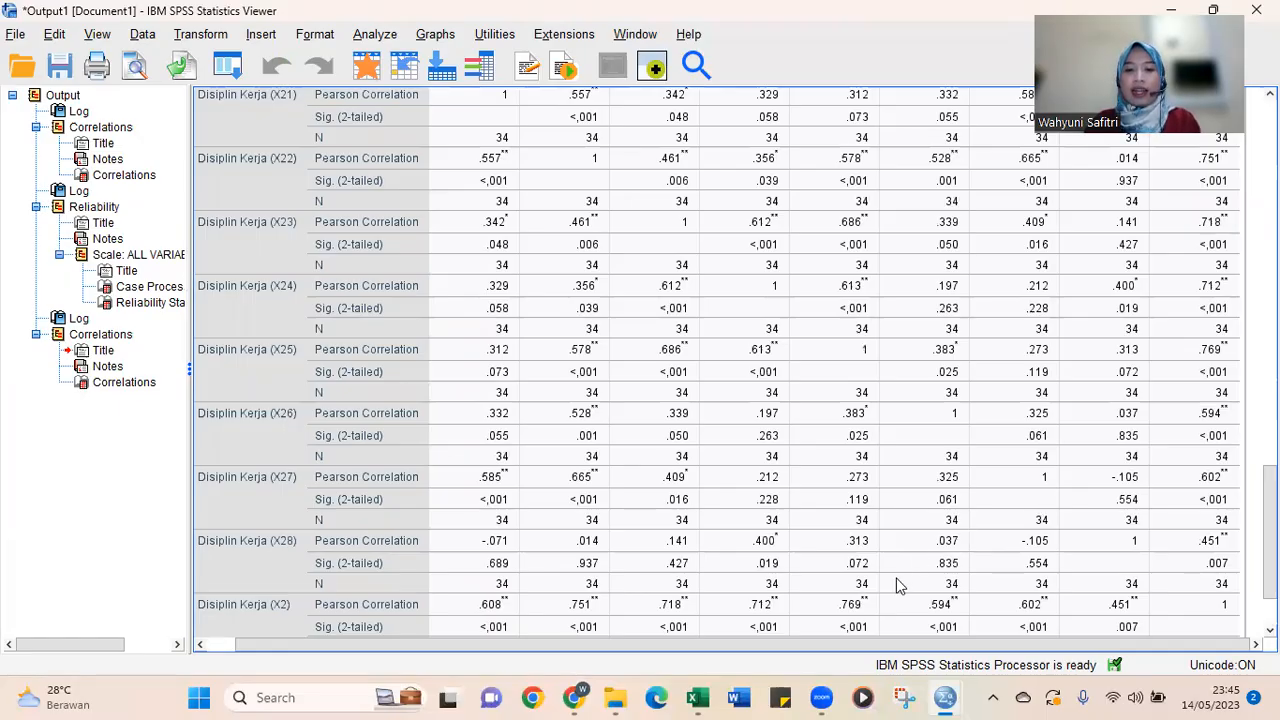
{"action": "mouse_move", "coordinate": [948, 697]}
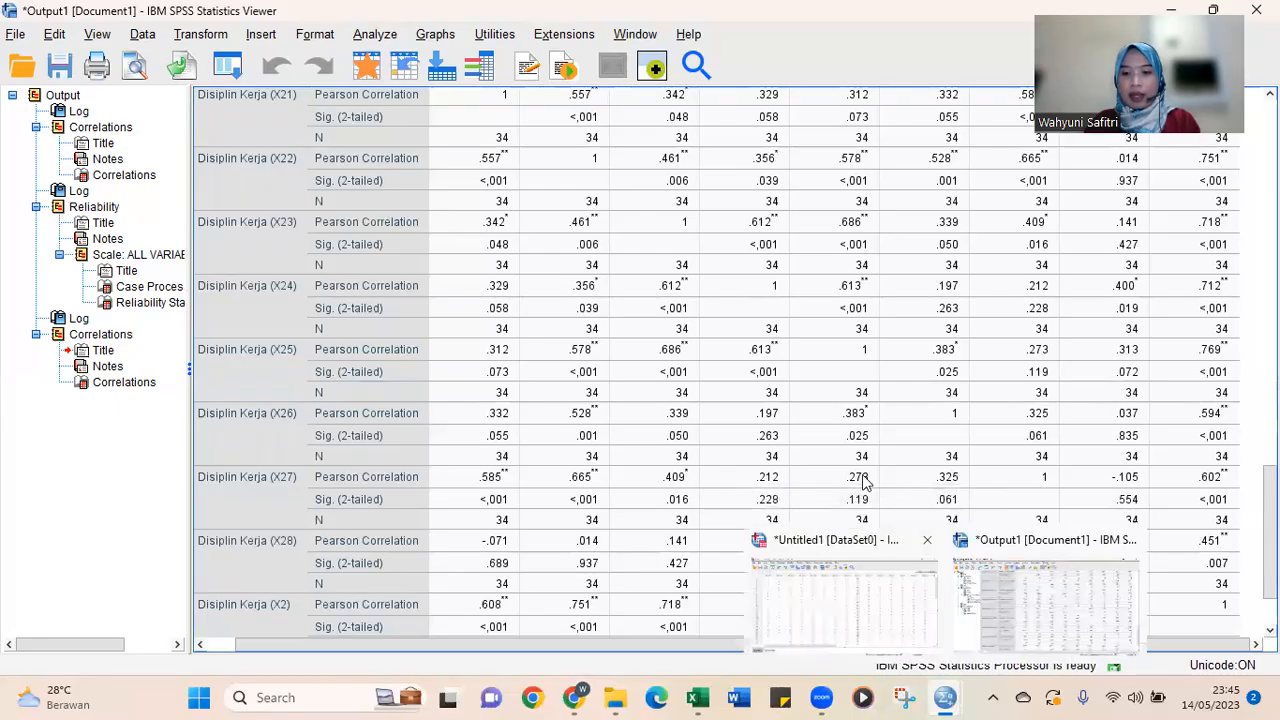
{"action": "left_click", "coordinate": [877, 572]}
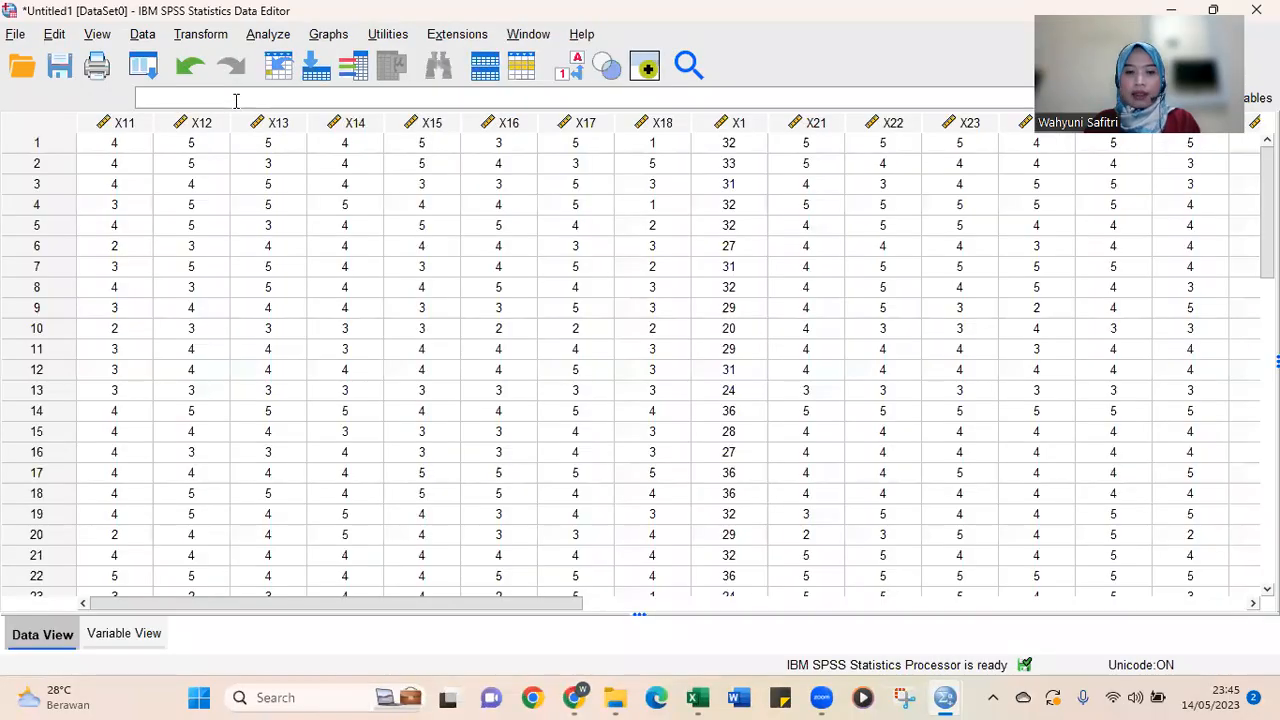
Step: Open the reliability analysis setup and remove the Motivasi Kerja items X11 to X18 from its items
{"action": "left_click", "coordinate": [268, 36]}
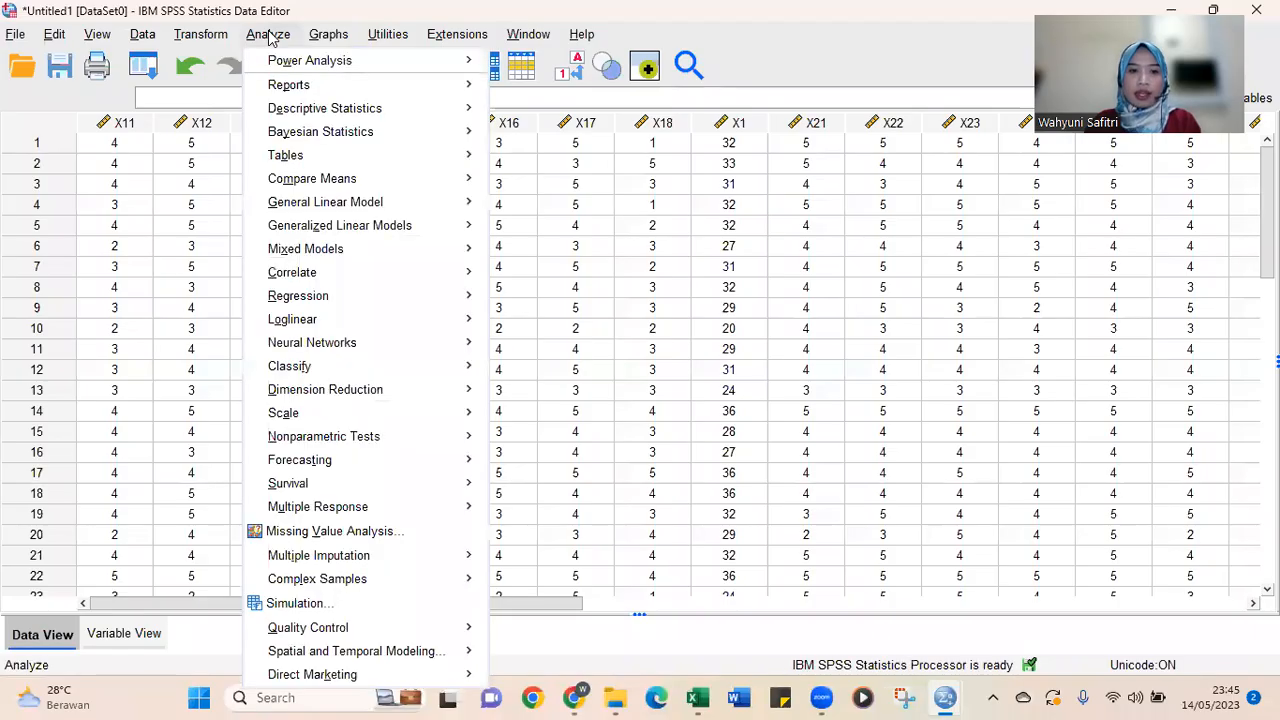
{"action": "mouse_move", "coordinate": [340, 274]}
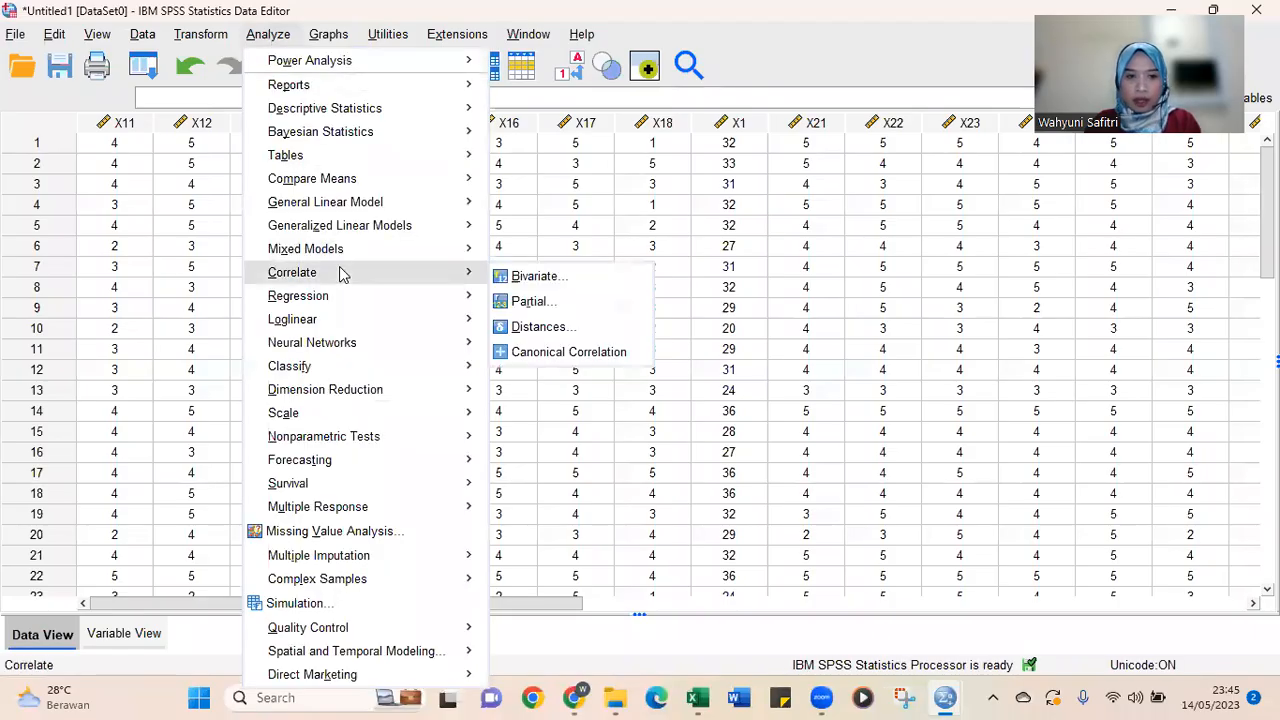
{"action": "mouse_move", "coordinate": [310, 414]}
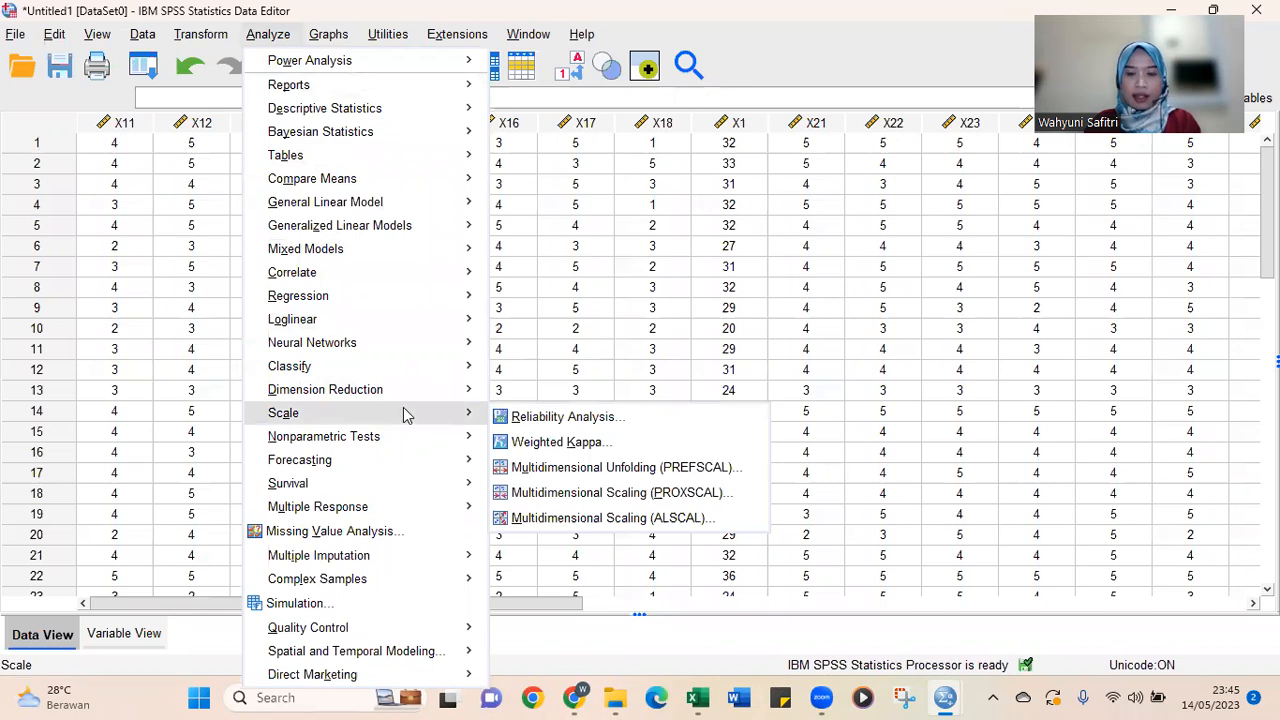
{"action": "left_click", "coordinate": [520, 424]}
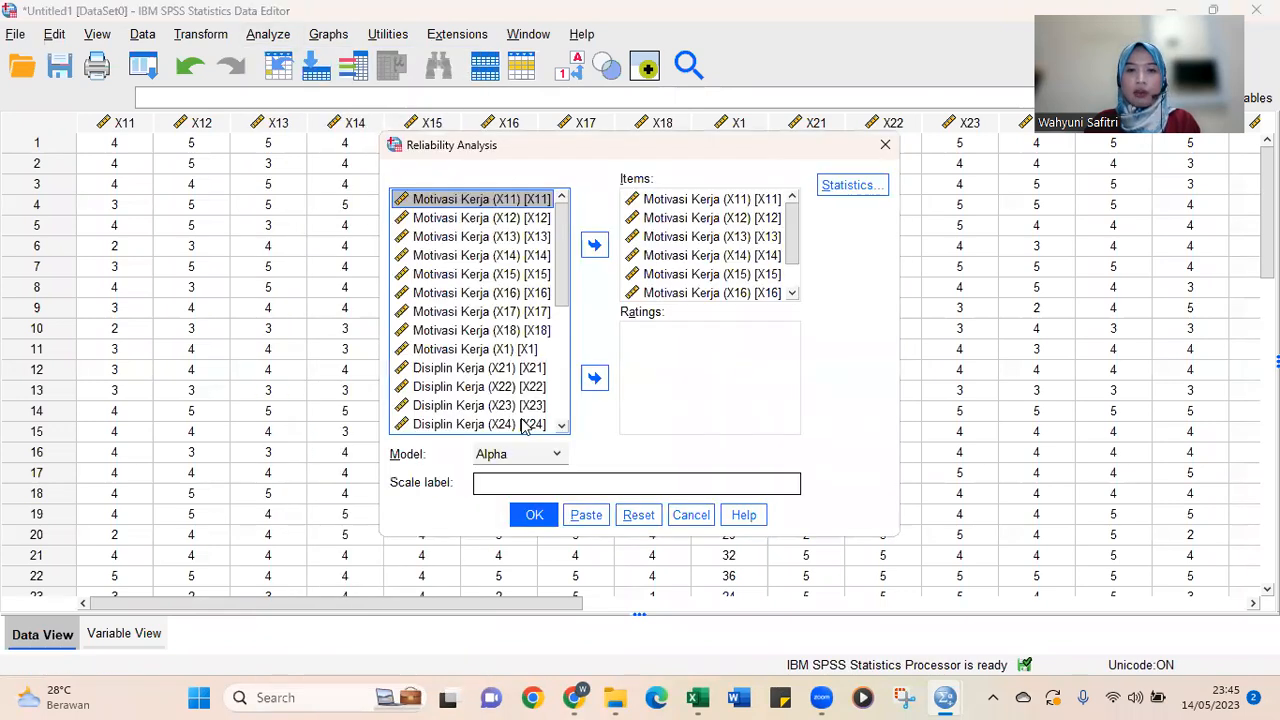
{"action": "left_click", "coordinate": [680, 203]}
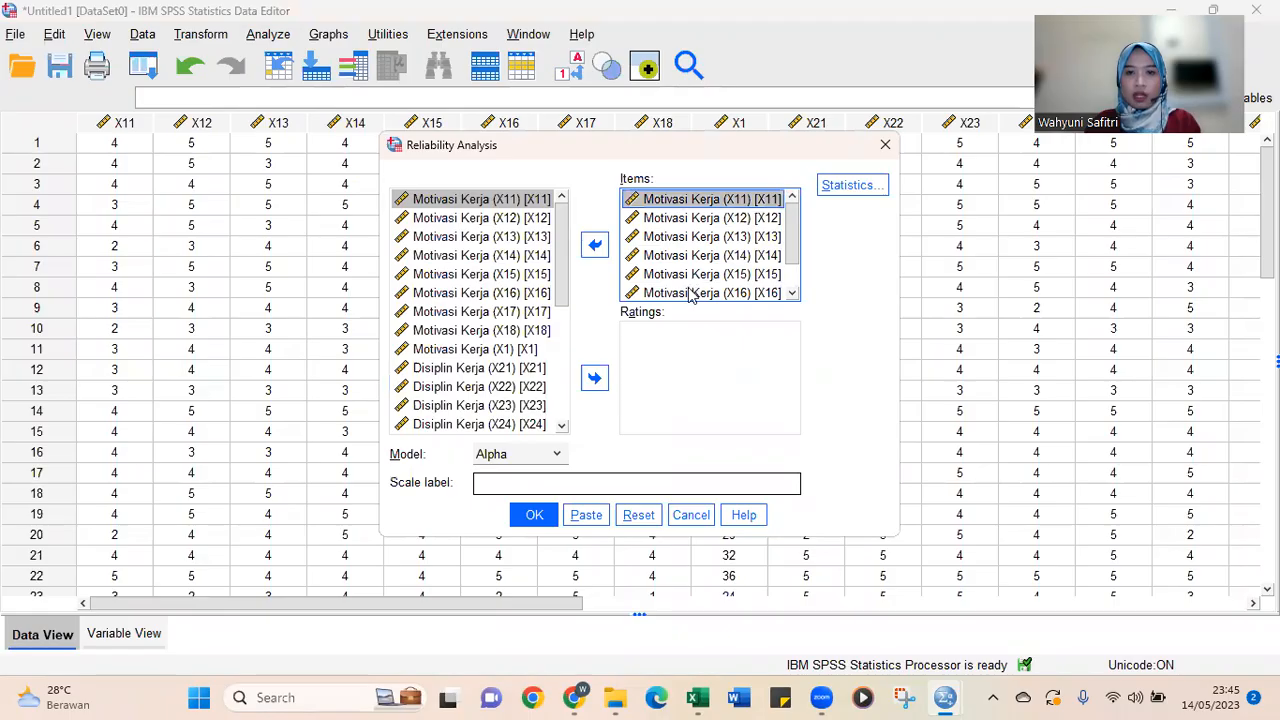
{"action": "left_click", "coordinate": [690, 293], "text": "shift"}
{"action": "scroll", "coordinate": [712, 295], "scroll_direction": "down", "scroll_amount": 1}
{"action": "left_click", "coordinate": [714, 291], "text": "shift"}
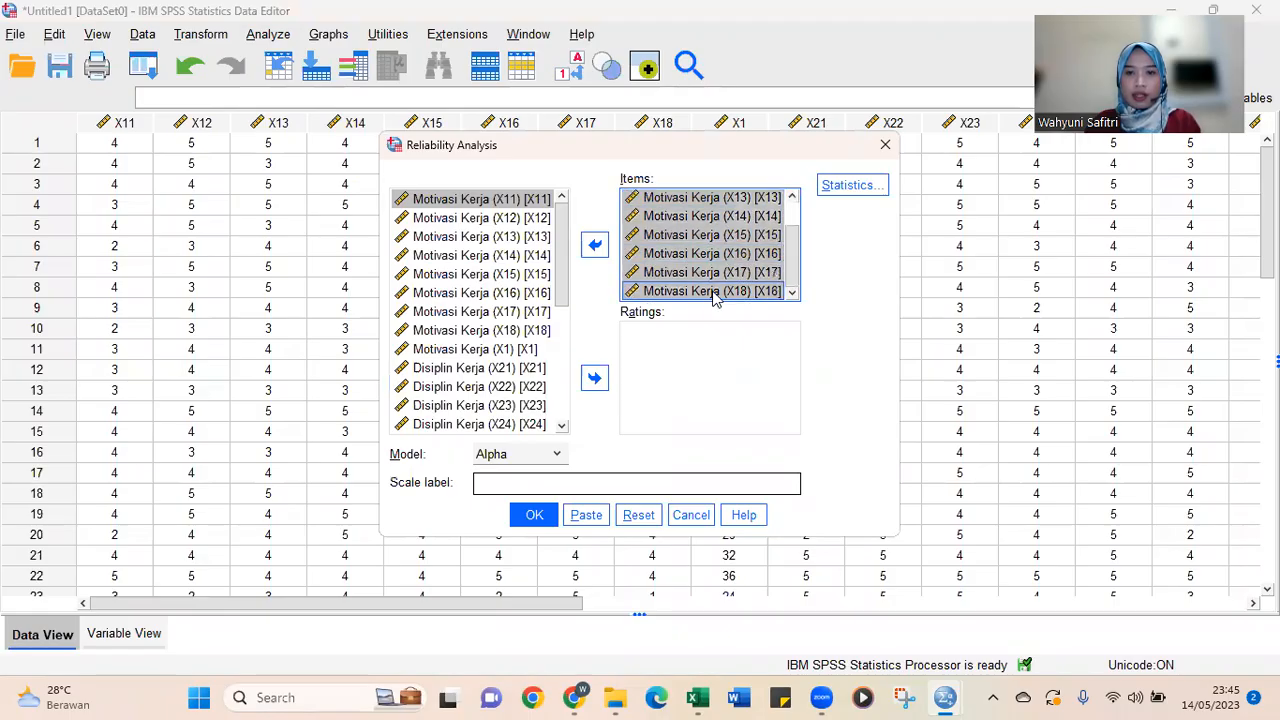
{"action": "left_click", "coordinate": [595, 245]}
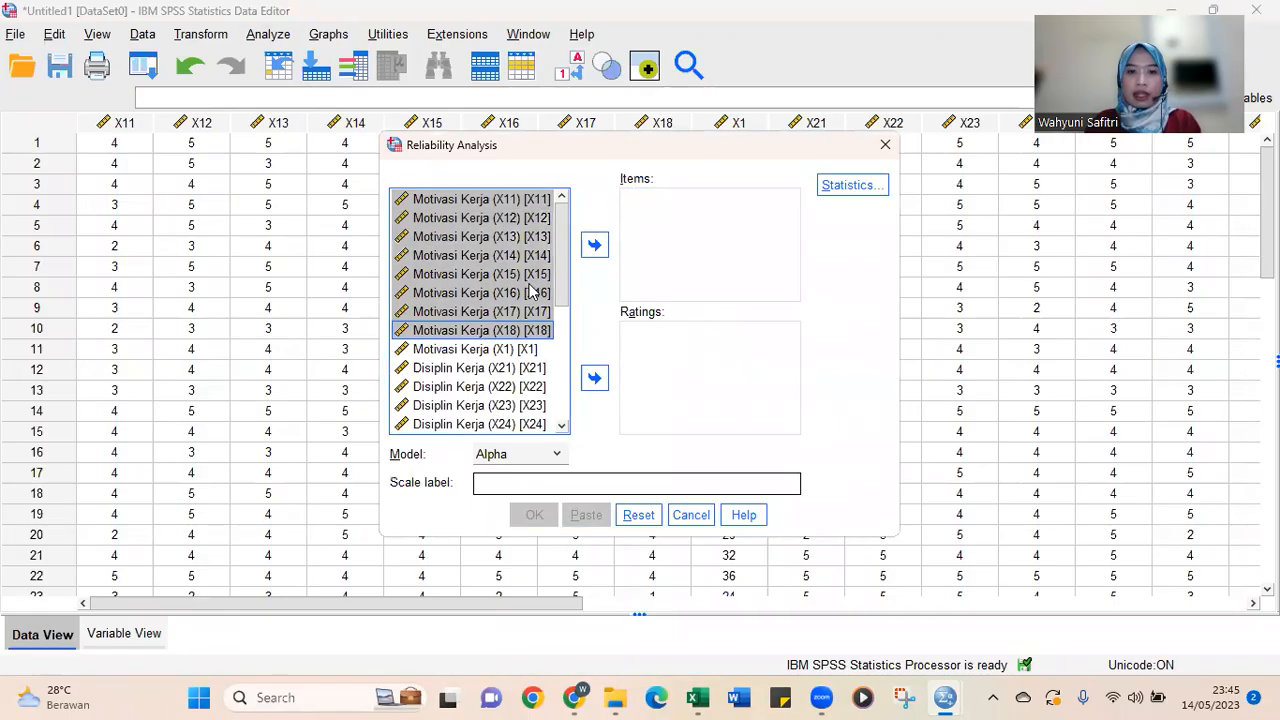
Step: Run an Alpha-model reliability analysis on the Disiplin Kerja items X21 to X28, leaving out the total X2
{"action": "scroll", "coordinate": [532, 290], "scroll_direction": "down", "scroll_amount": 2}
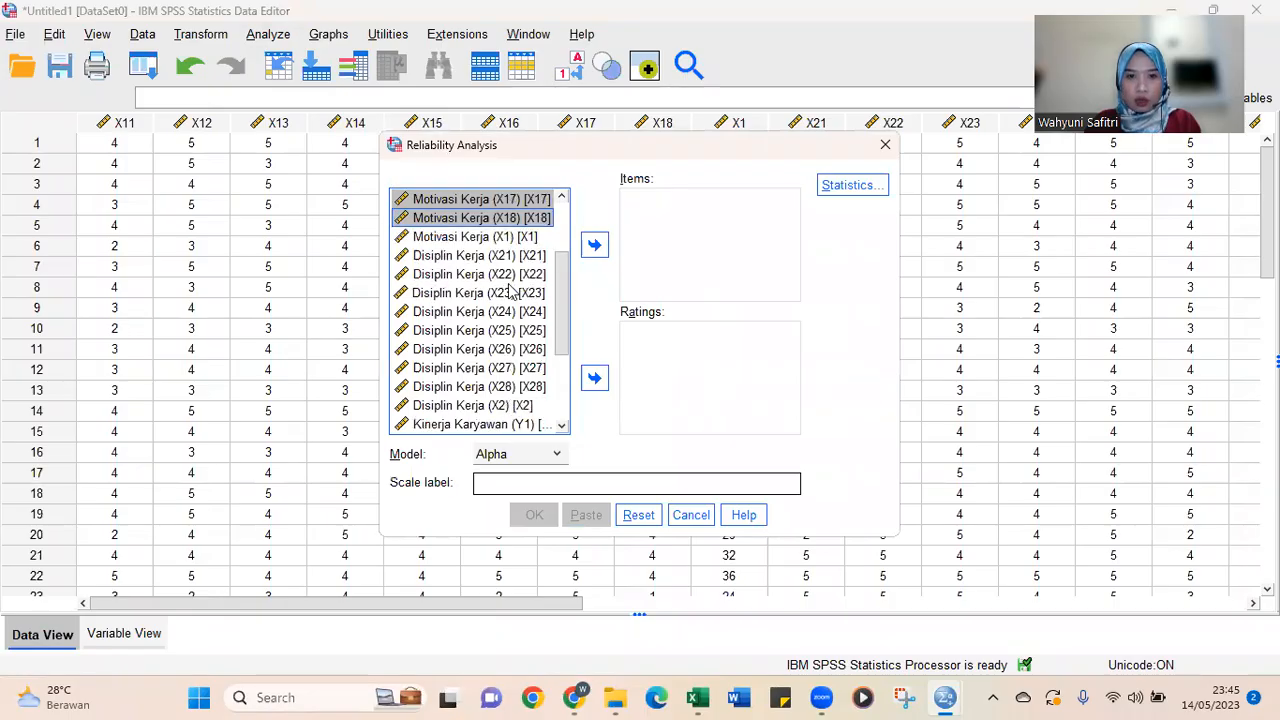
{"action": "left_click", "coordinate": [492, 258], "text": "shift"}
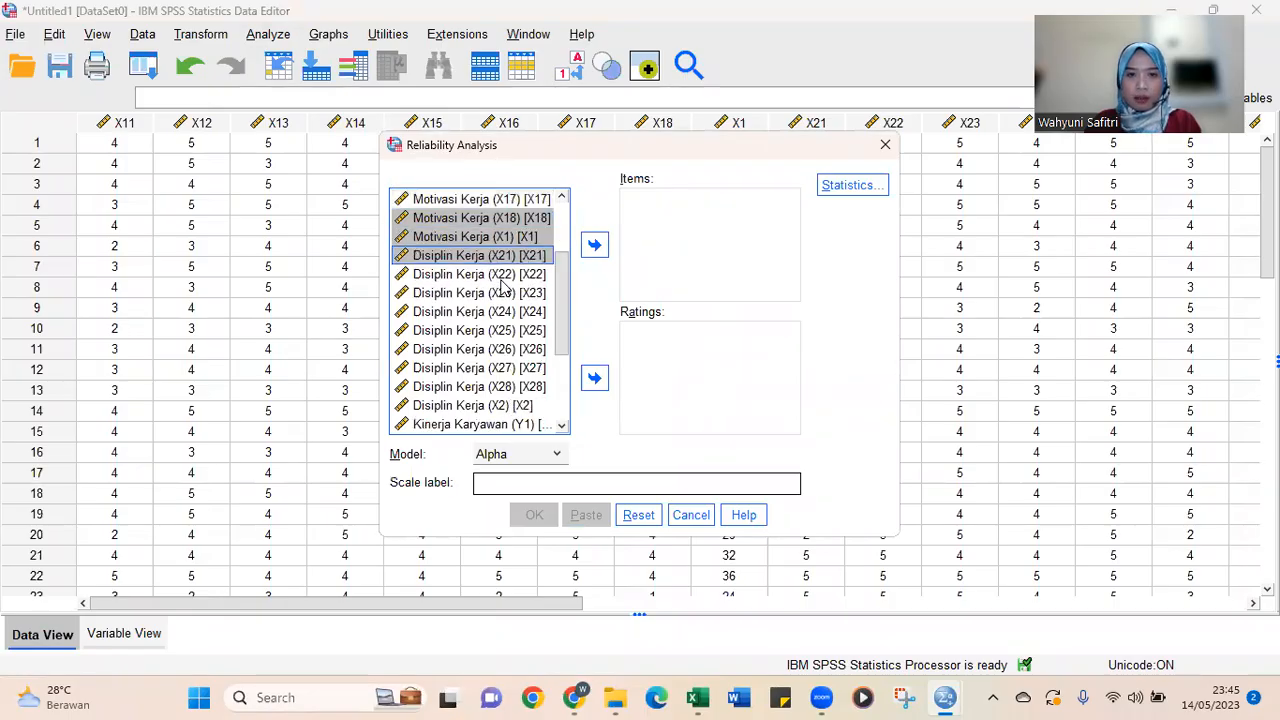
{"action": "left_click", "coordinate": [507, 262]}
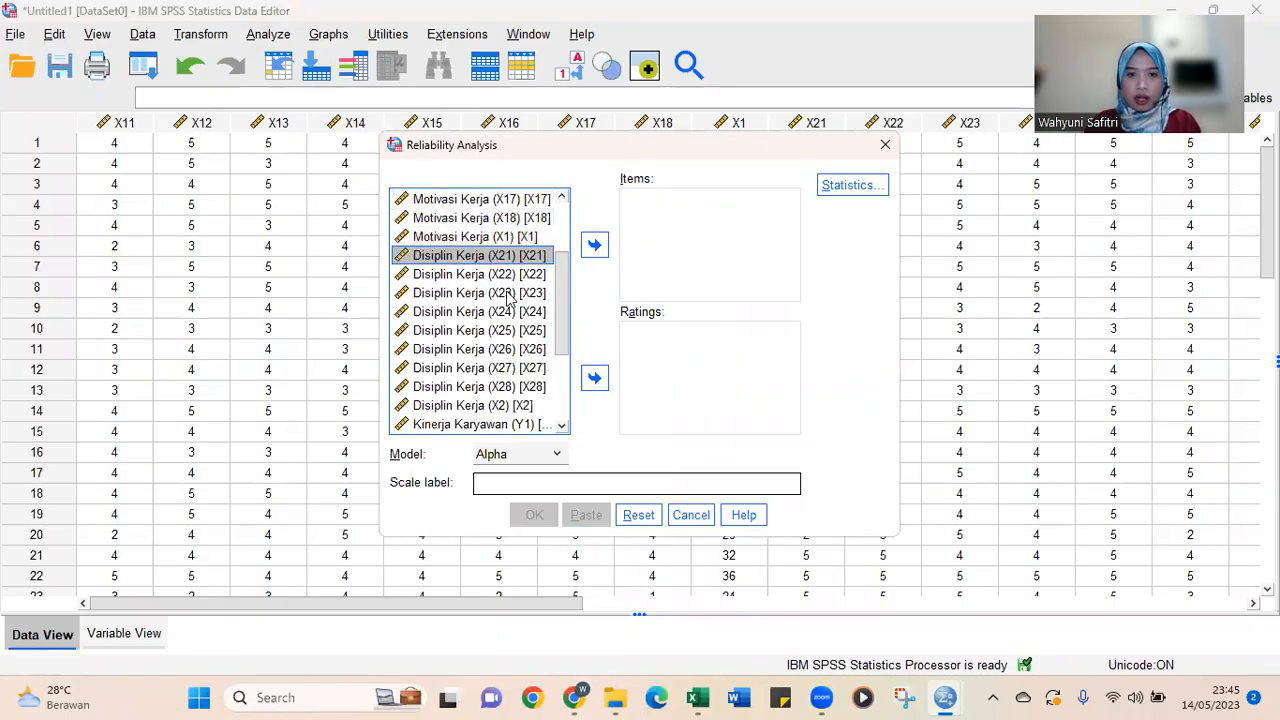
{"action": "left_click", "coordinate": [503, 388], "text": "shift"}
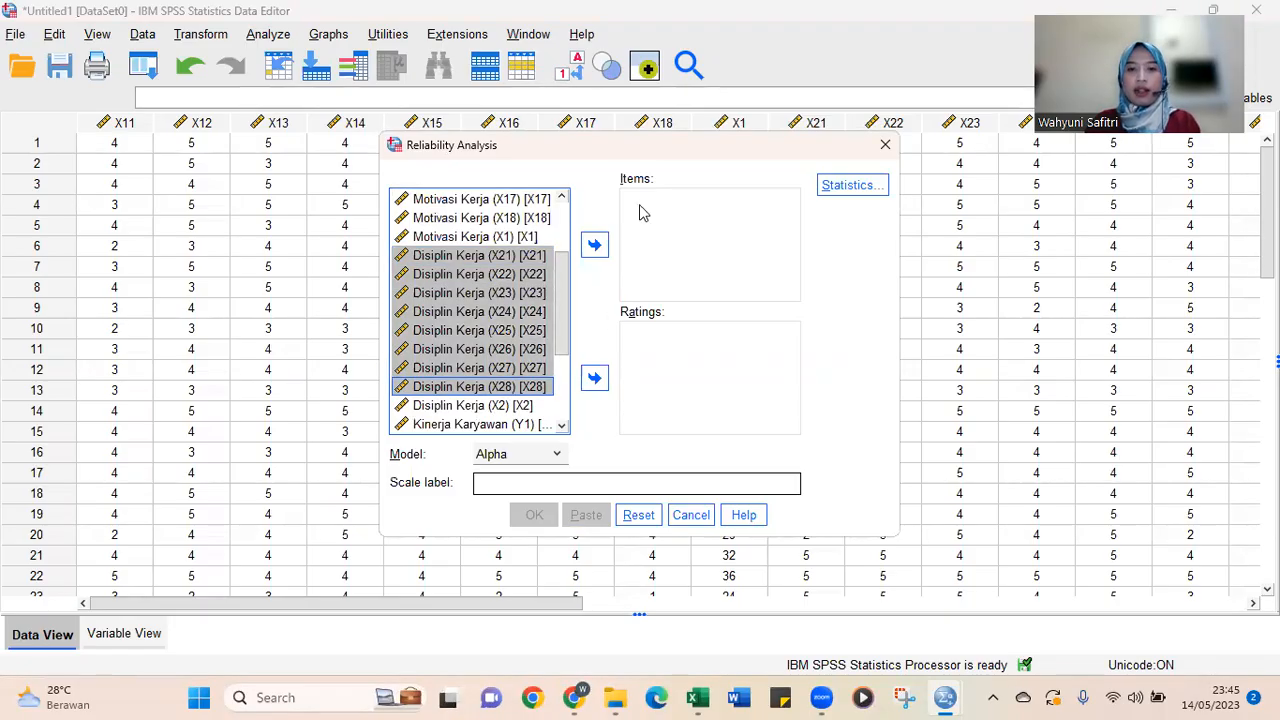
{"action": "left_click", "coordinate": [595, 246]}
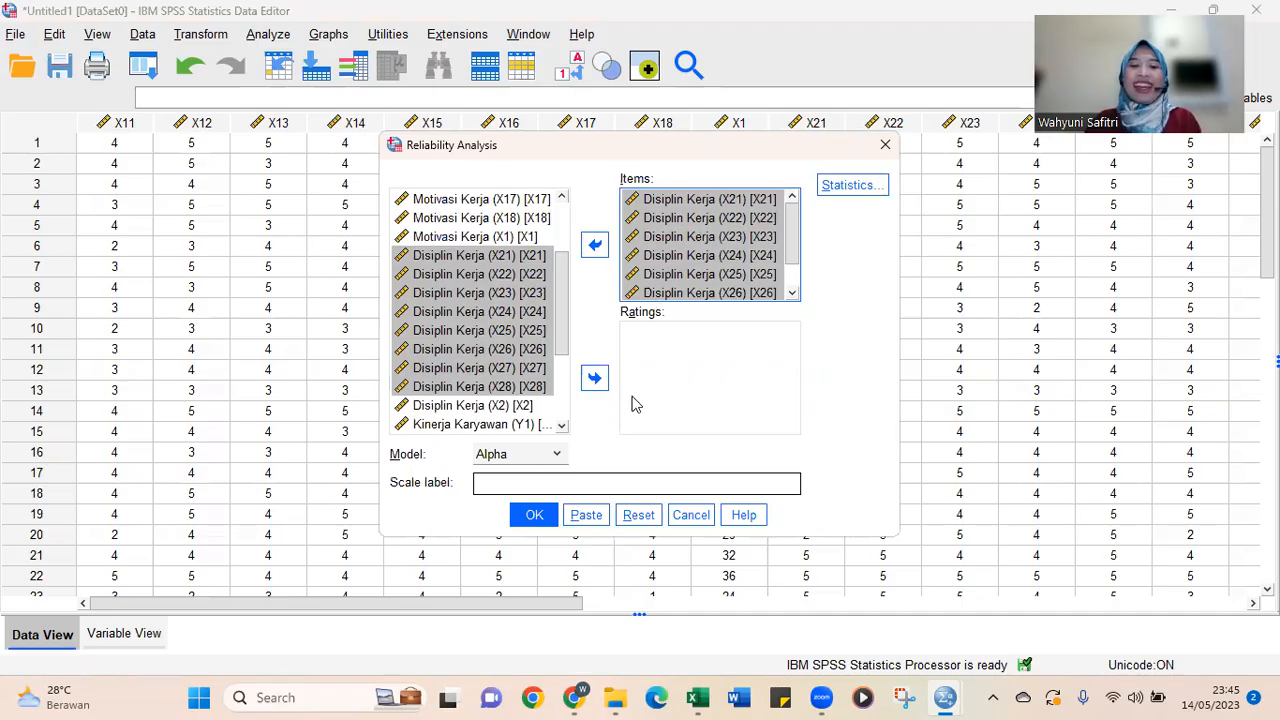
{"action": "left_click", "coordinate": [530, 514]}
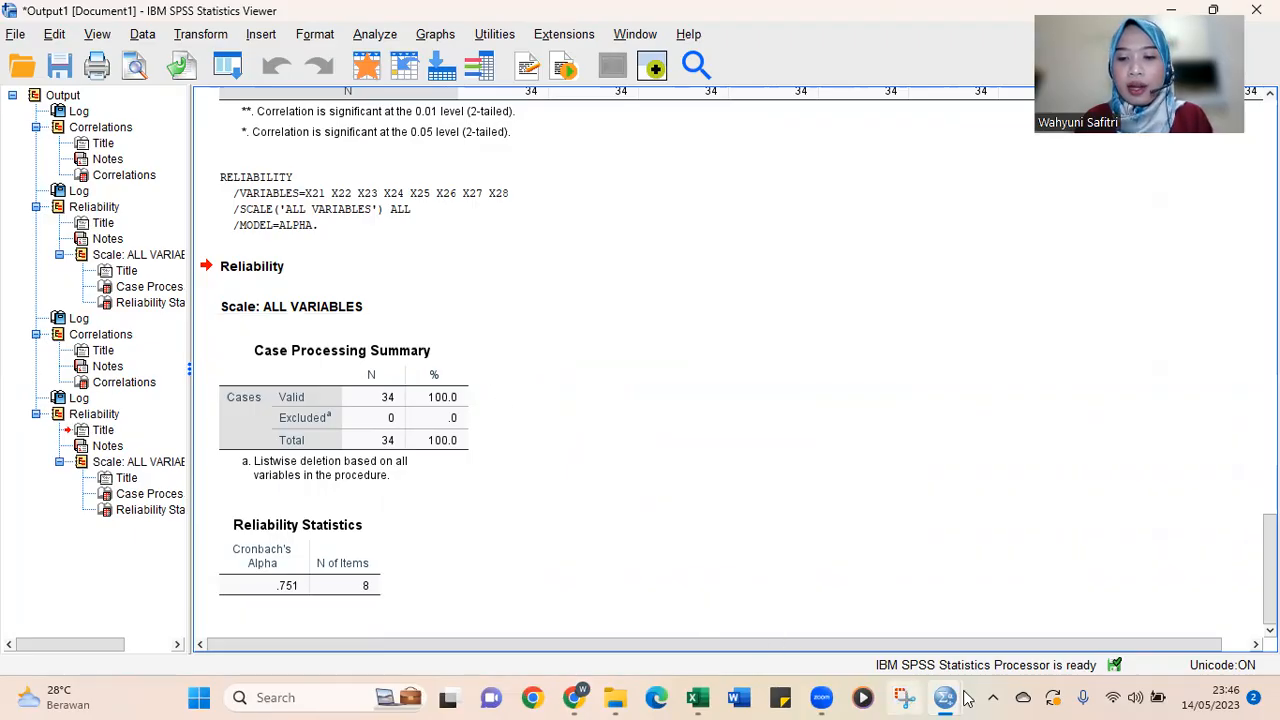
Step: Return to the Data Editor and remove all Disiplin Kerja variables, X21 to X28 and X2, from the bivariate correlation setup
{"action": "mouse_move", "coordinate": [945, 697]}
{"action": "left_click", "coordinate": [845, 600]}
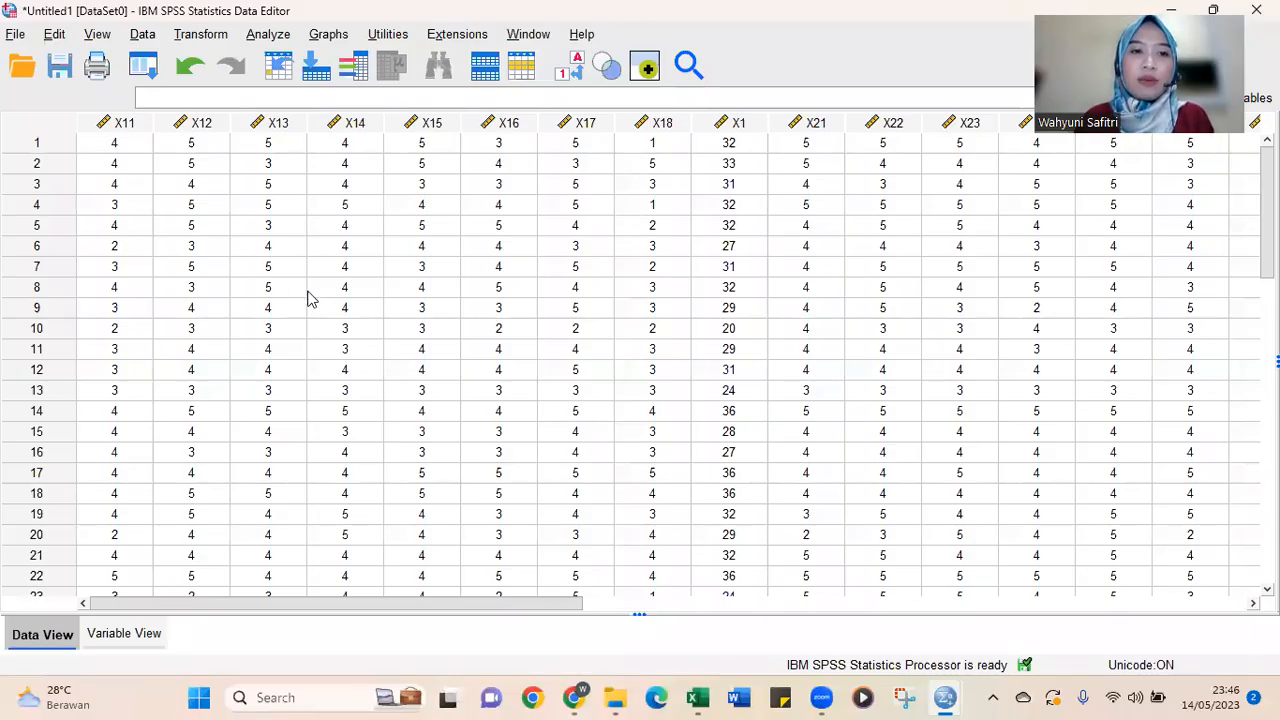
{"action": "left_click", "coordinate": [268, 36]}
{"action": "mouse_move", "coordinate": [383, 275]}
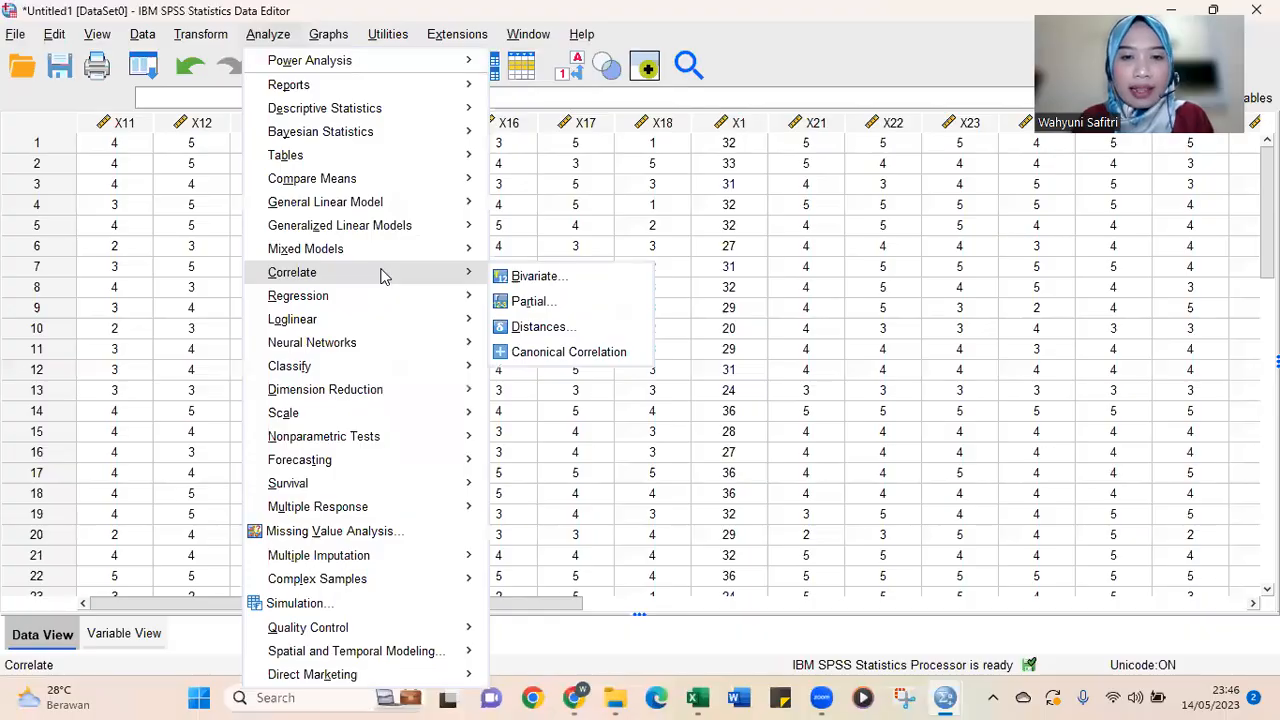
{"action": "left_click", "coordinate": [545, 280]}
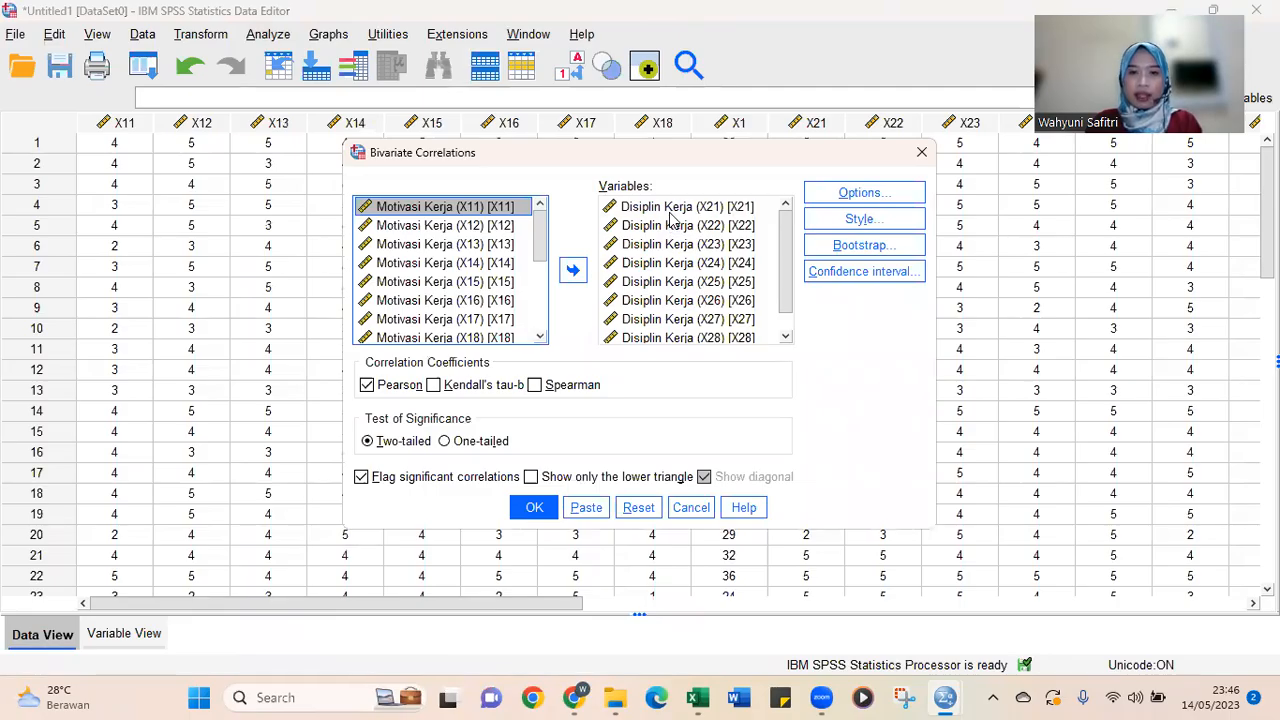
{"action": "scroll", "coordinate": [688, 330], "scroll_direction": "down", "scroll_amount": 1}
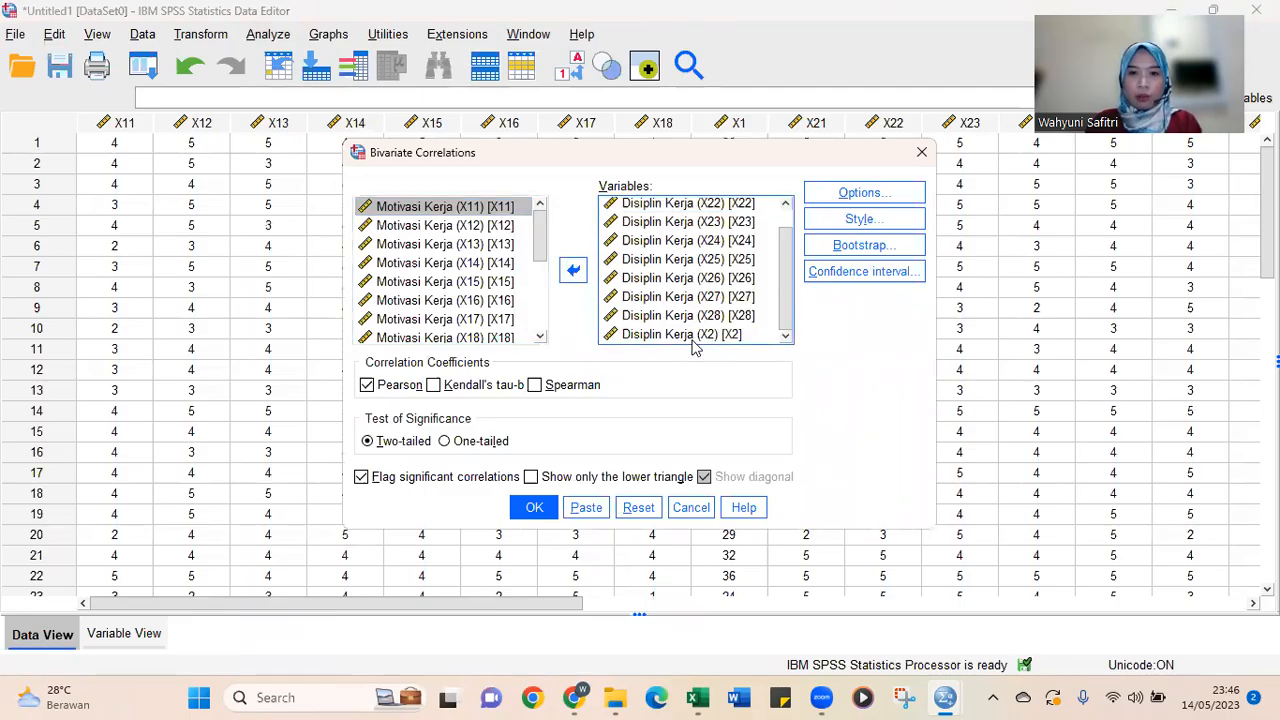
{"action": "left_click", "coordinate": [701, 335], "text": "shift"}
{"action": "left_click", "coordinate": [569, 273]}
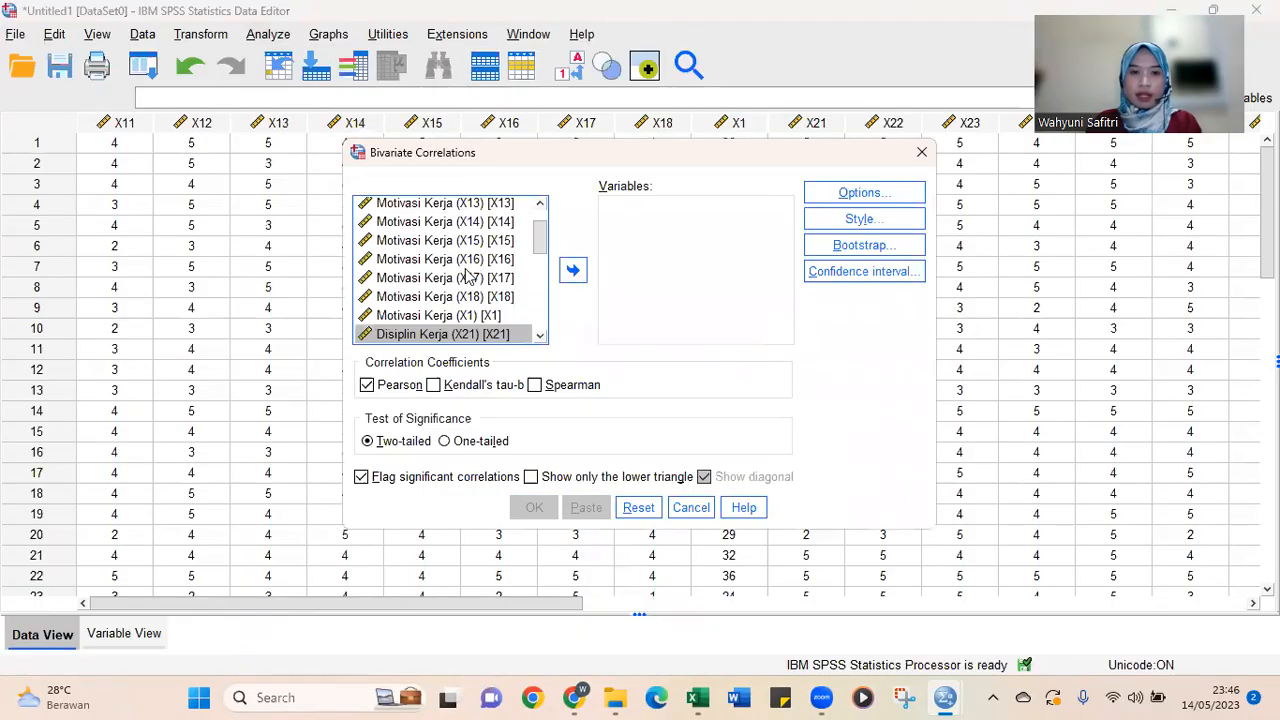
Step: Run a two-tailed Pearson bivariate correlation on the Kinerja Karyawan items Y1 to Y8 and the total Y
{"action": "scroll", "coordinate": [470, 277], "scroll_direction": "down", "scroll_amount": 5}
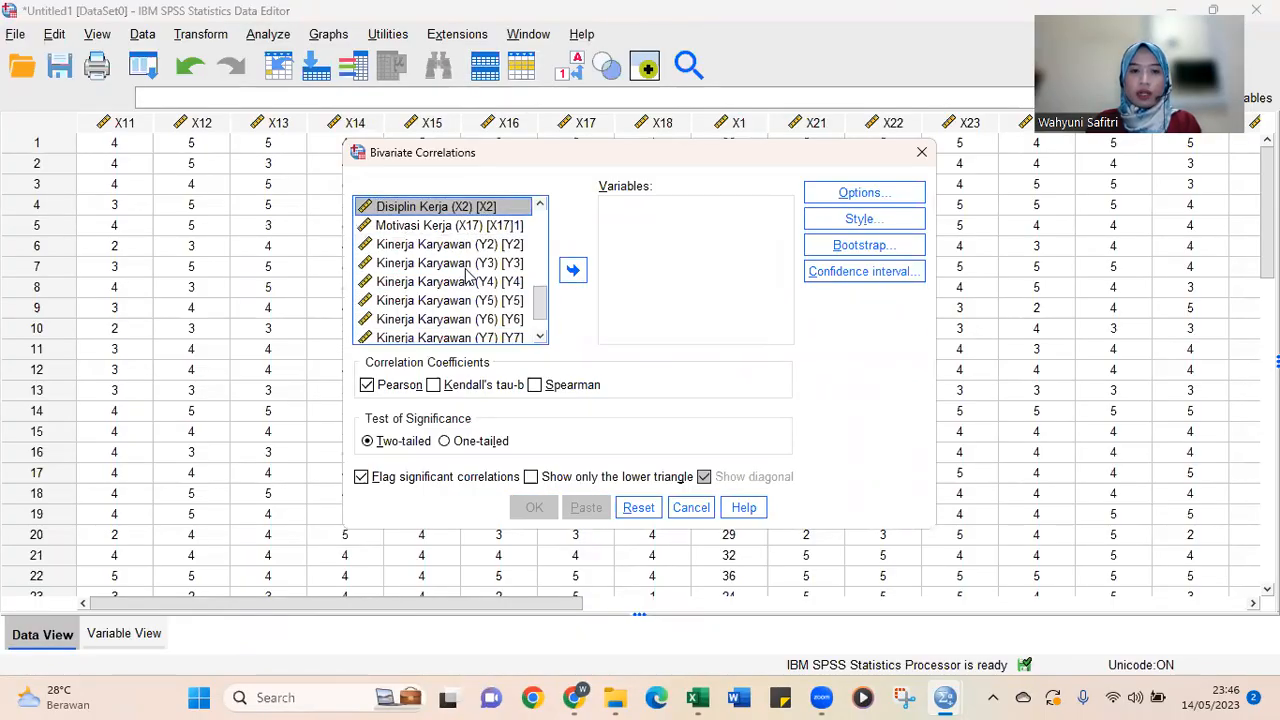
{"action": "scroll", "coordinate": [468, 276], "scroll_direction": "down", "scroll_amount": 2}
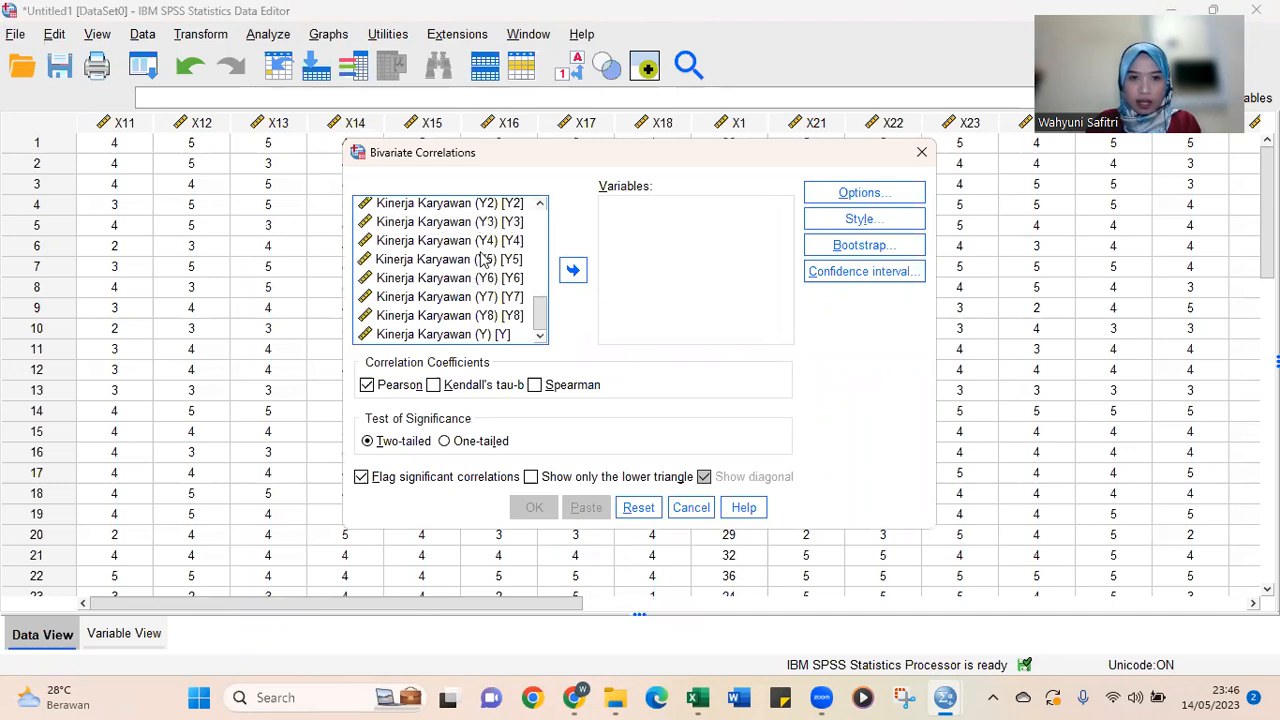
{"action": "scroll", "coordinate": [481, 258], "scroll_direction": "up", "scroll_amount": 1}
{"action": "left_click", "coordinate": [484, 226], "text": "ctrl"}
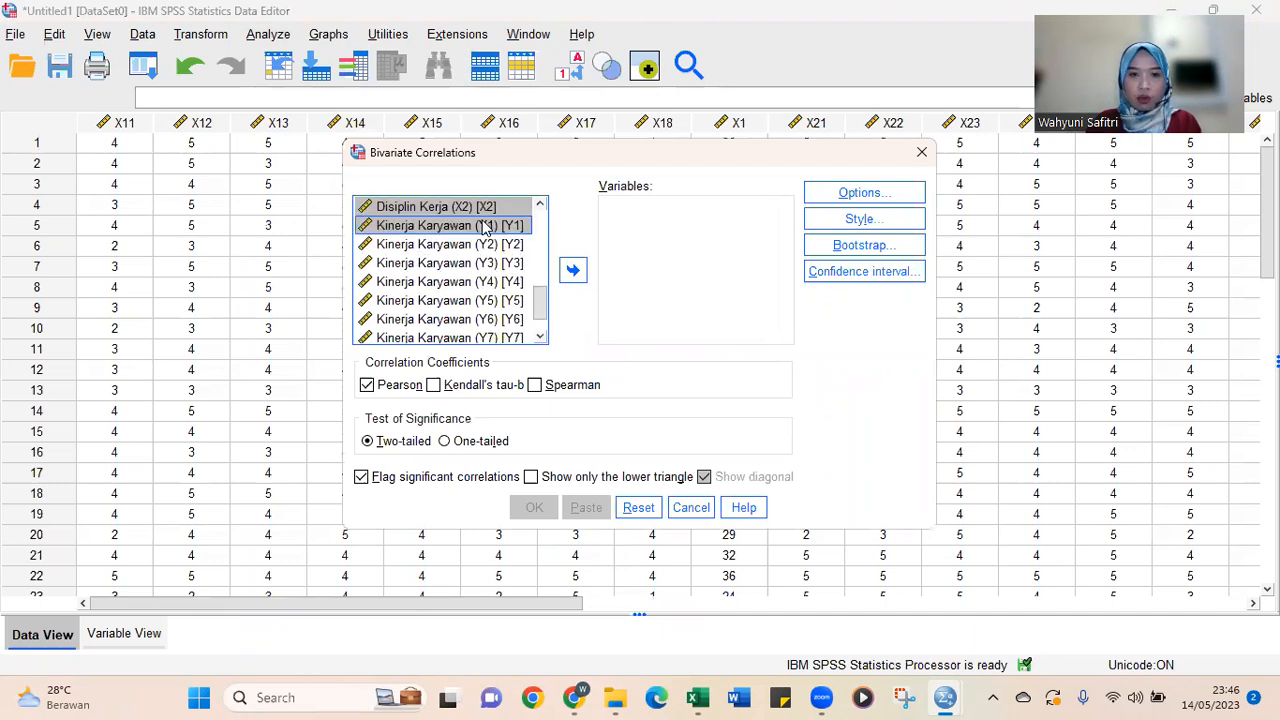
{"action": "scroll", "coordinate": [484, 228], "scroll_direction": "up", "scroll_amount": 1}
{"action": "left_click", "coordinate": [484, 283]}
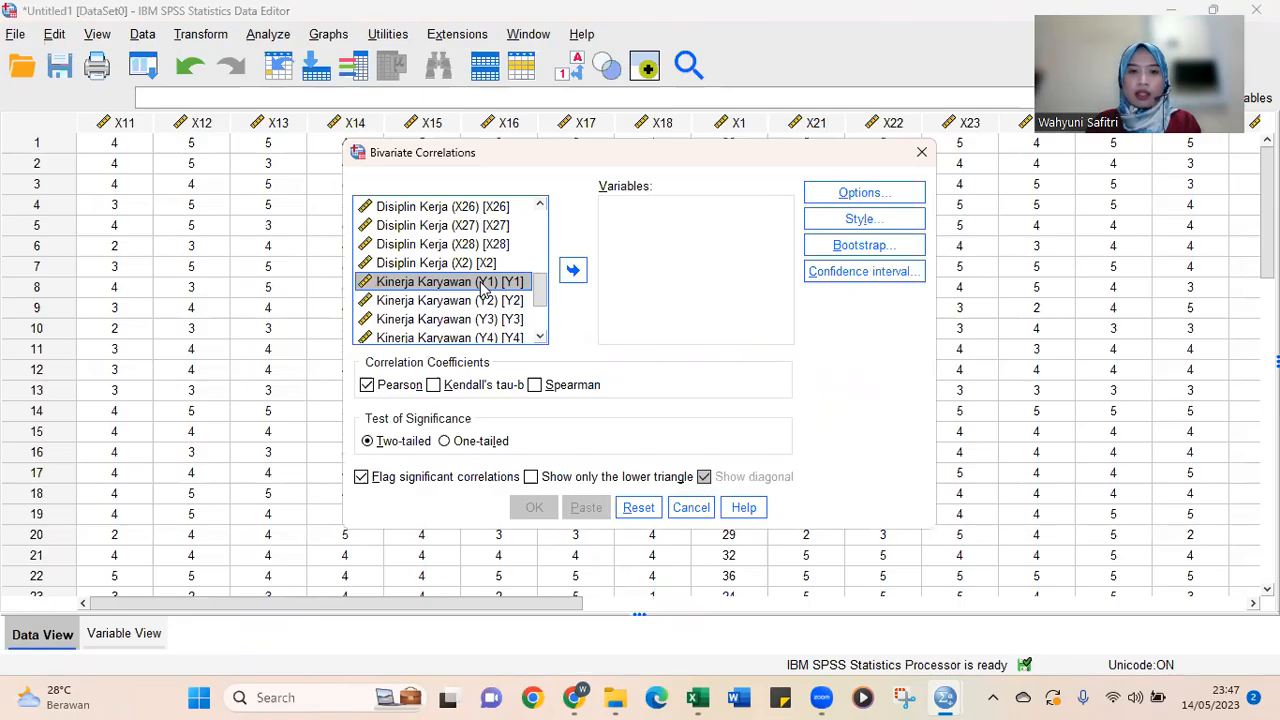
{"action": "scroll", "coordinate": [484, 285], "scroll_direction": "down", "scroll_amount": 2}
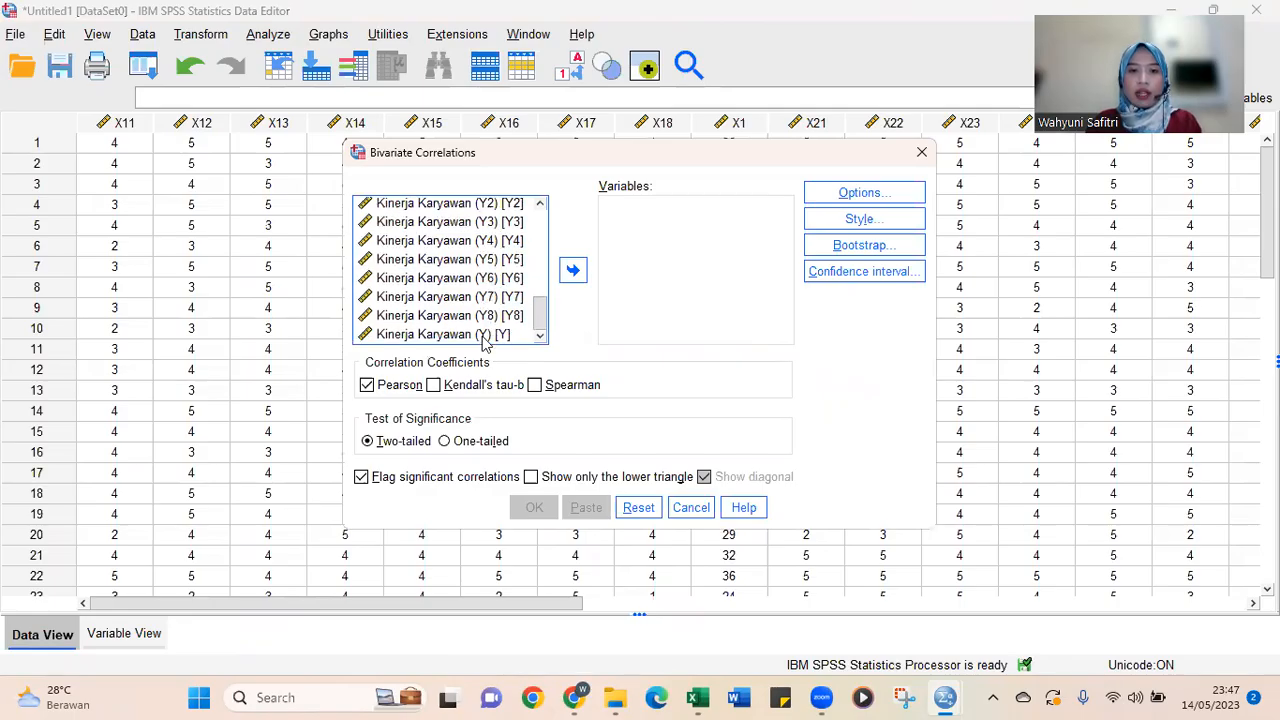
{"action": "left_click", "coordinate": [484, 336], "text": "shift"}
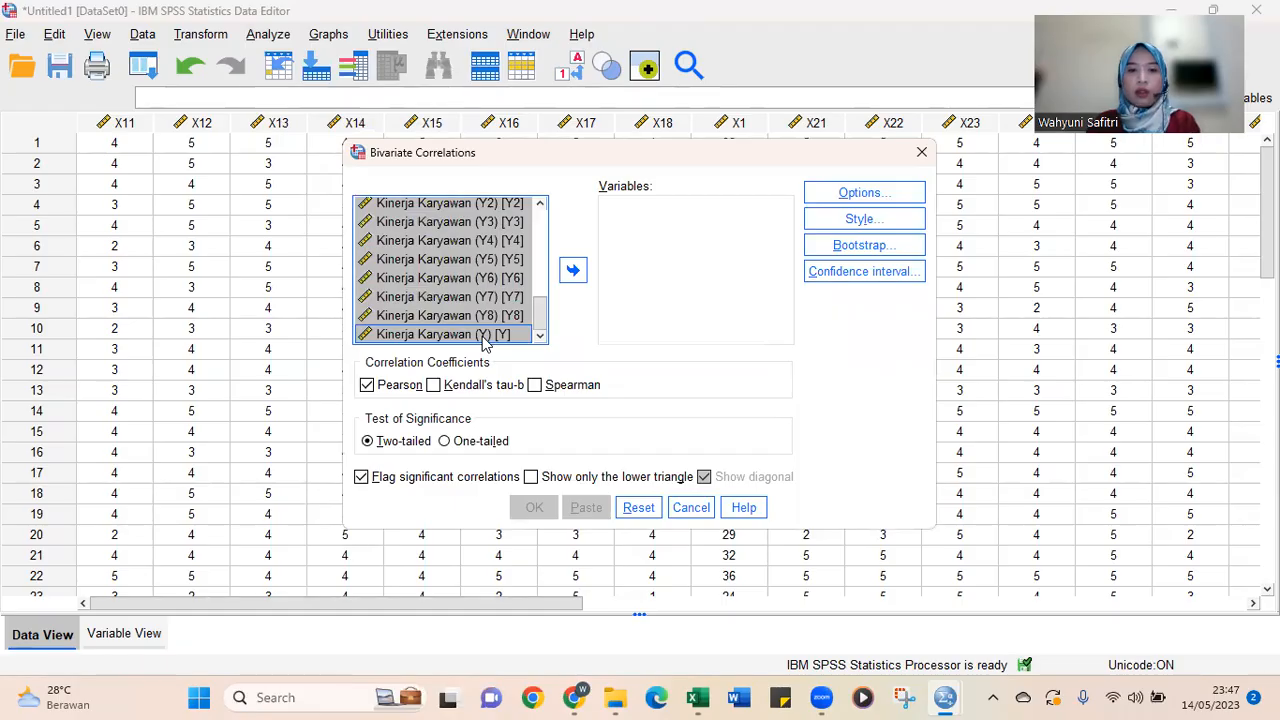
{"action": "left_click", "coordinate": [573, 273]}
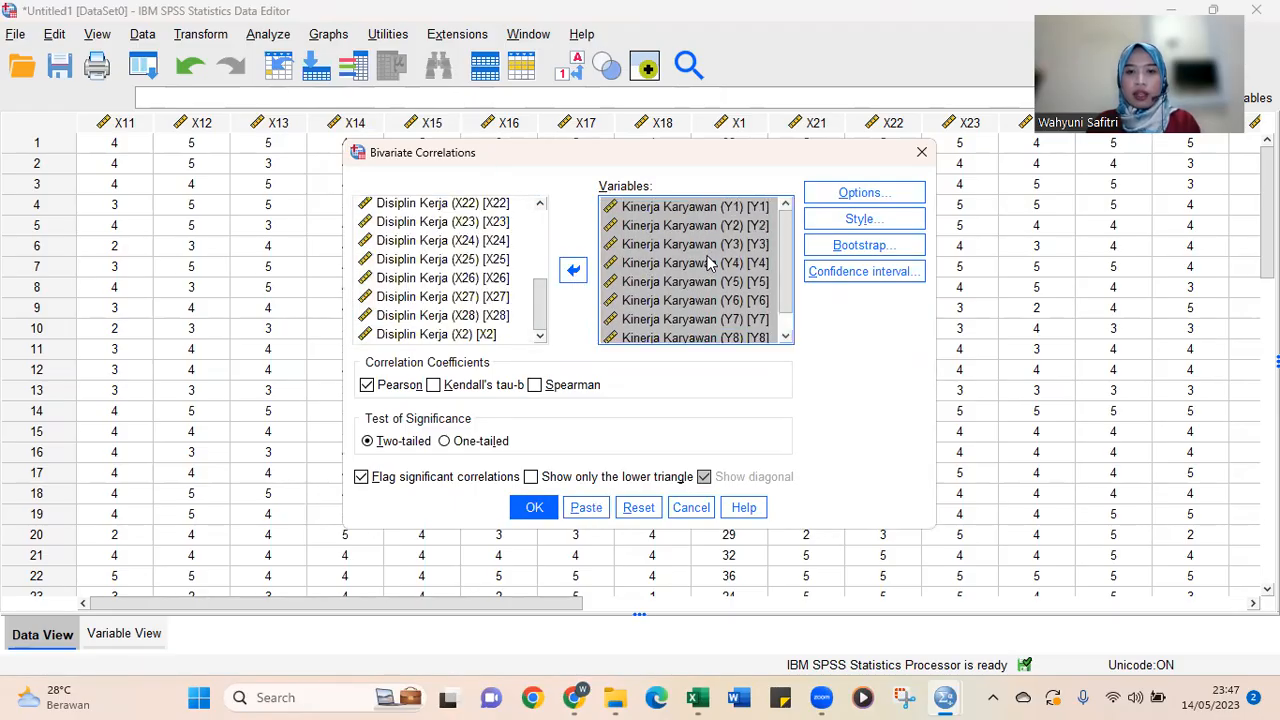
{"action": "scroll", "coordinate": [743, 258], "scroll_direction": "down", "scroll_amount": 1}
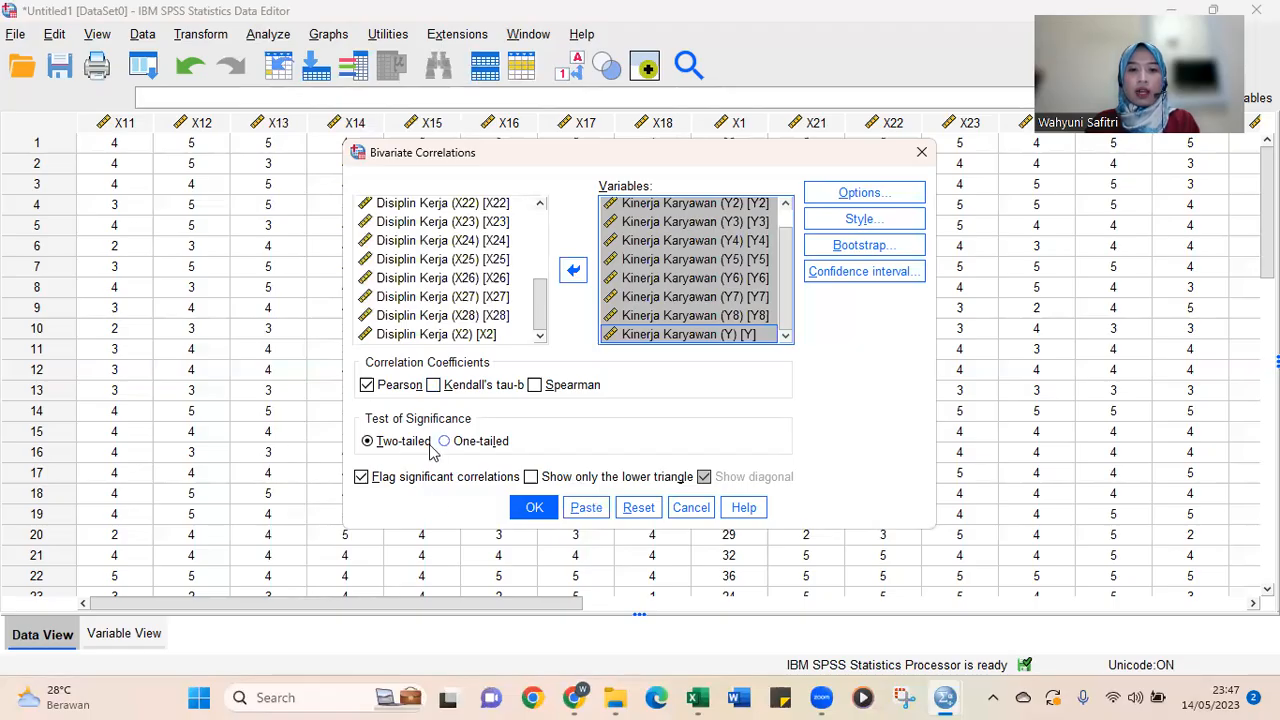
{"action": "left_click", "coordinate": [535, 512]}
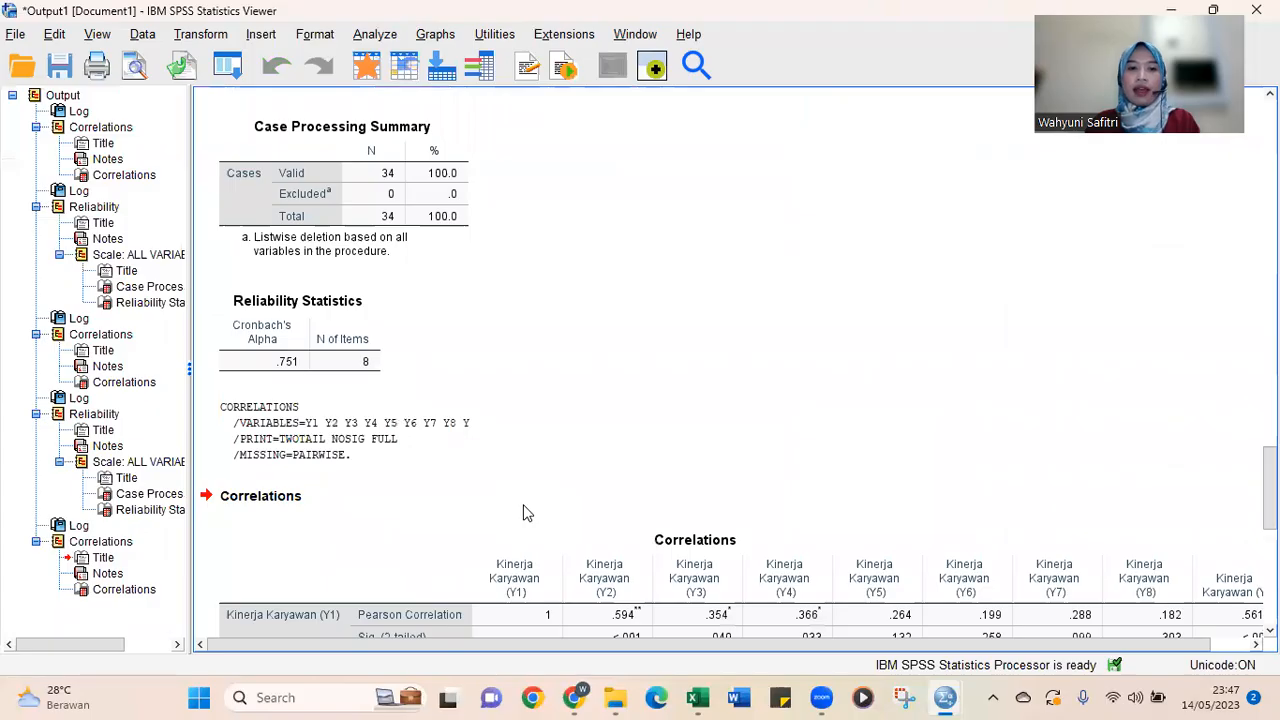
Step: Examine each Kinerja Karyawan item's correlation and significance against the total Y in the output, and return to the Data Editor
{"action": "scroll", "coordinate": [527, 511], "scroll_direction": "down", "scroll_amount": 3}
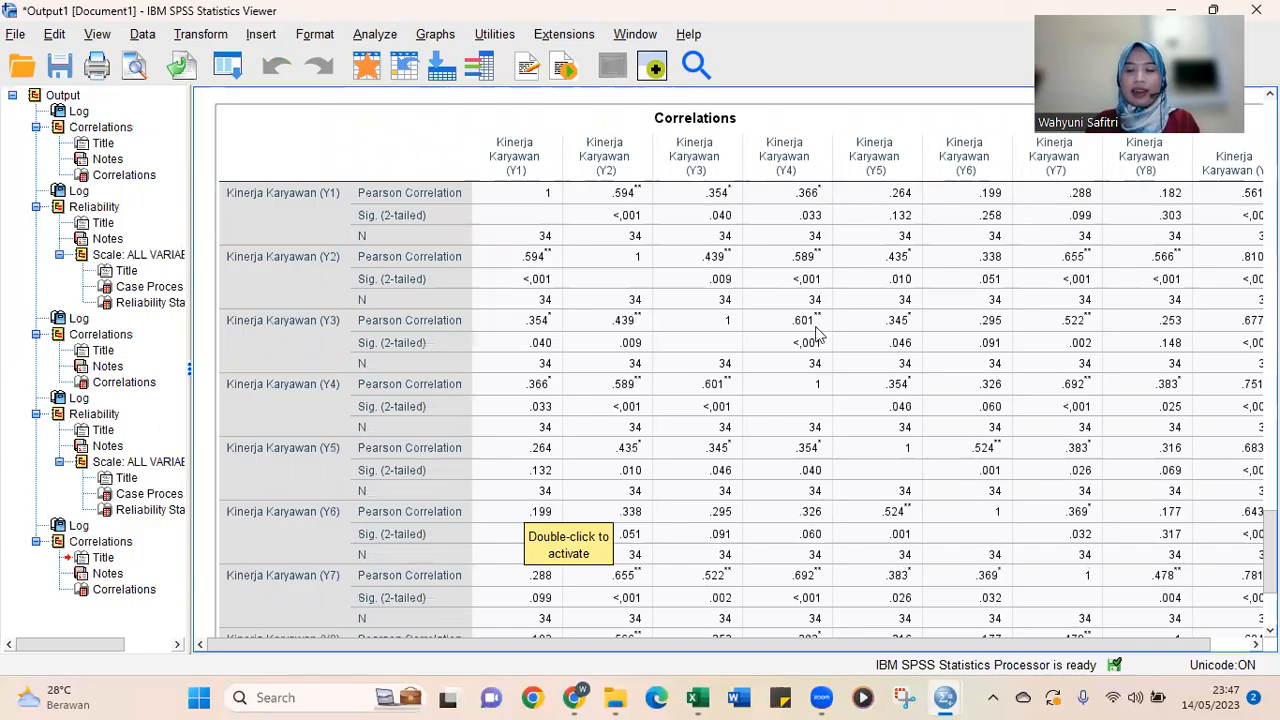
{"action": "left_click", "coordinate": [988, 645]}
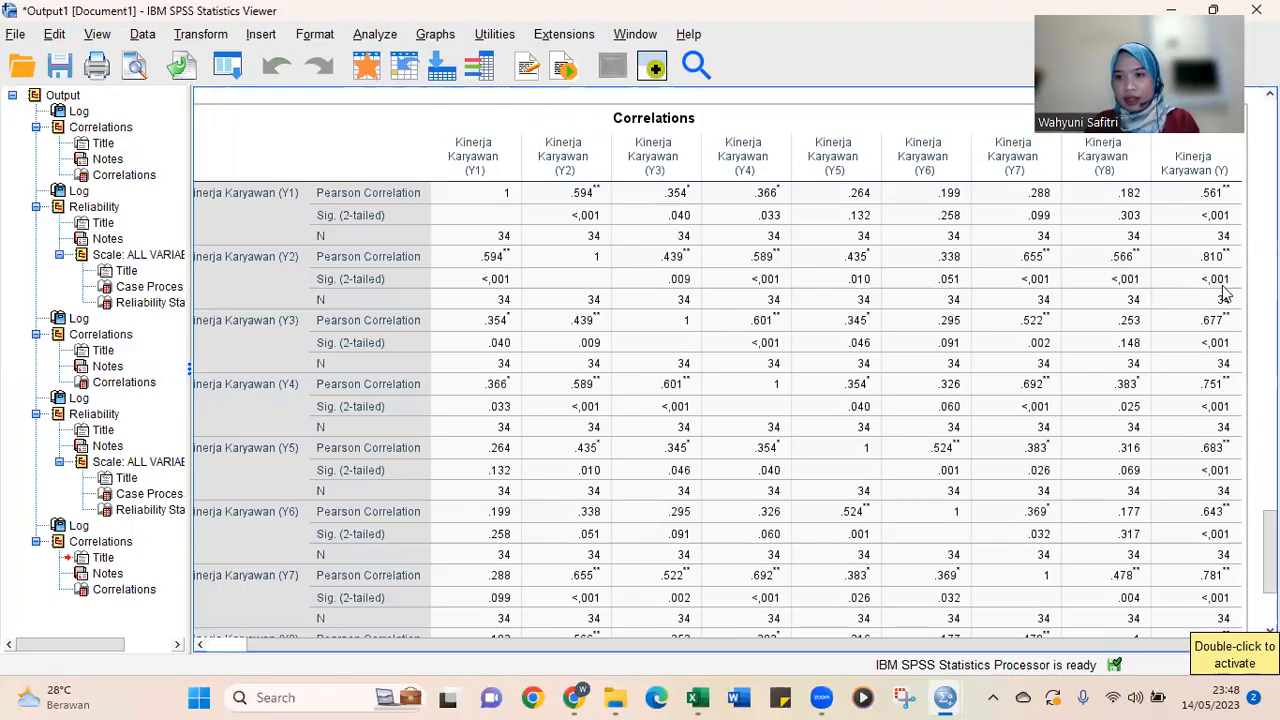
{"action": "scroll", "coordinate": [1215, 405], "scroll_direction": "down", "scroll_amount": 4}
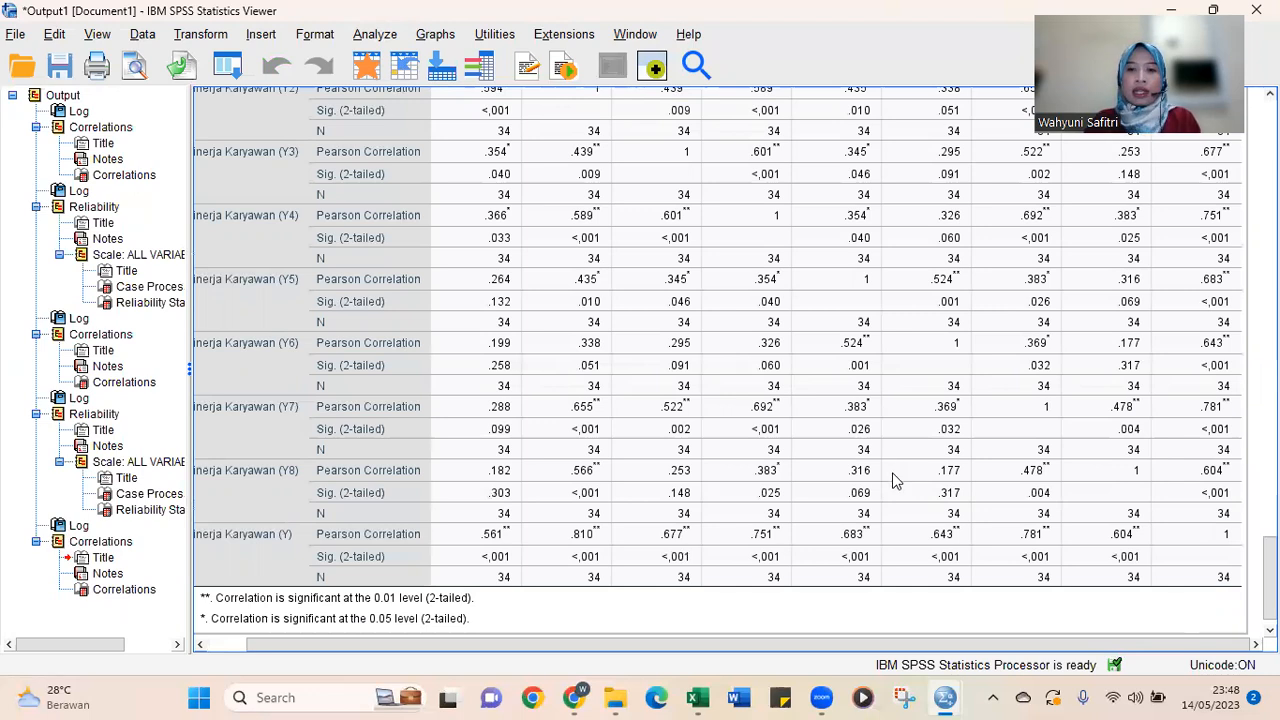
{"action": "scroll", "coordinate": [893, 480], "scroll_direction": "down", "scroll_amount": 1}
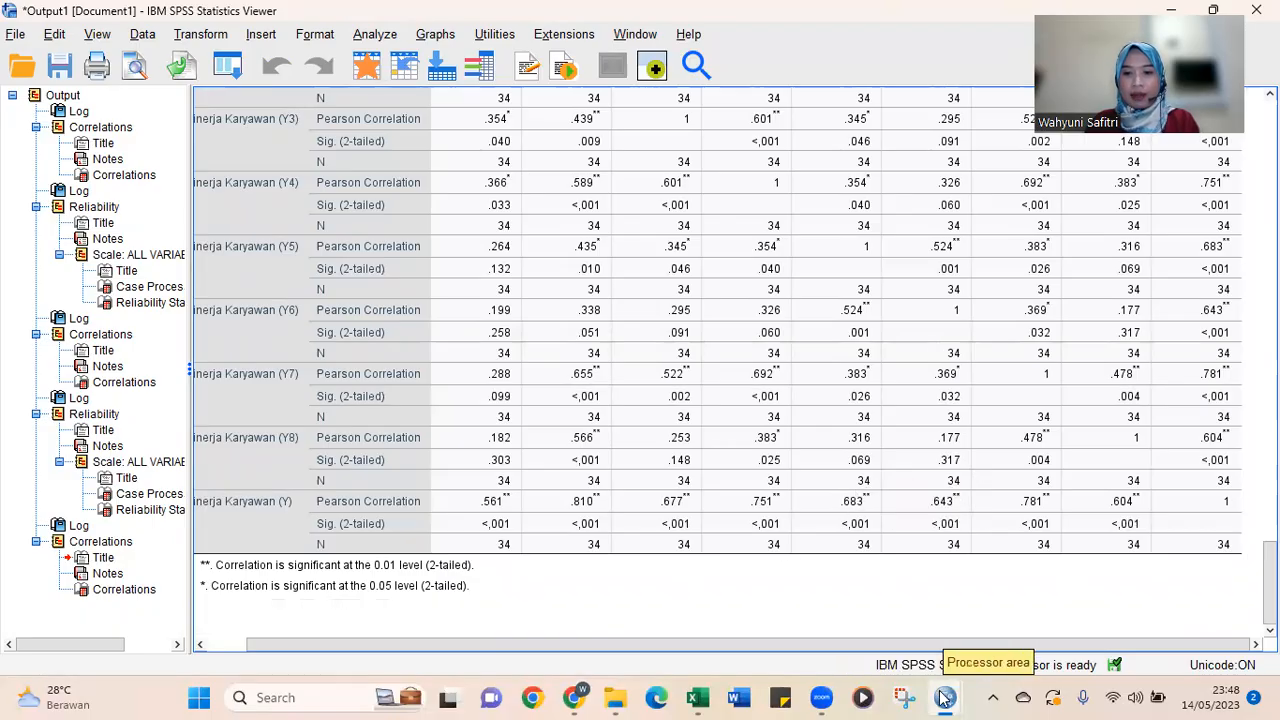
{"action": "mouse_move", "coordinate": [945, 697]}
{"action": "left_click", "coordinate": [882, 617]}
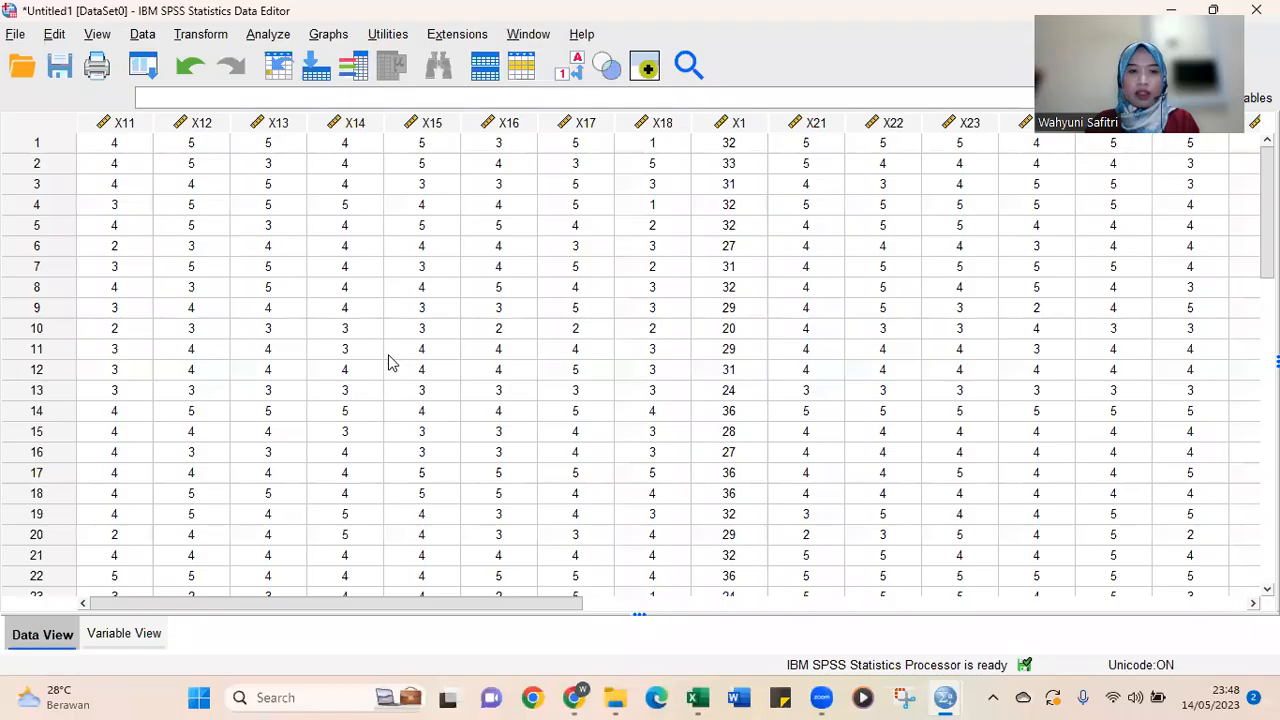
Step: Open the reliability analysis setup and remove the Disiplin Kerja items X21 to X28 from its items
{"action": "left_click", "coordinate": [270, 36]}
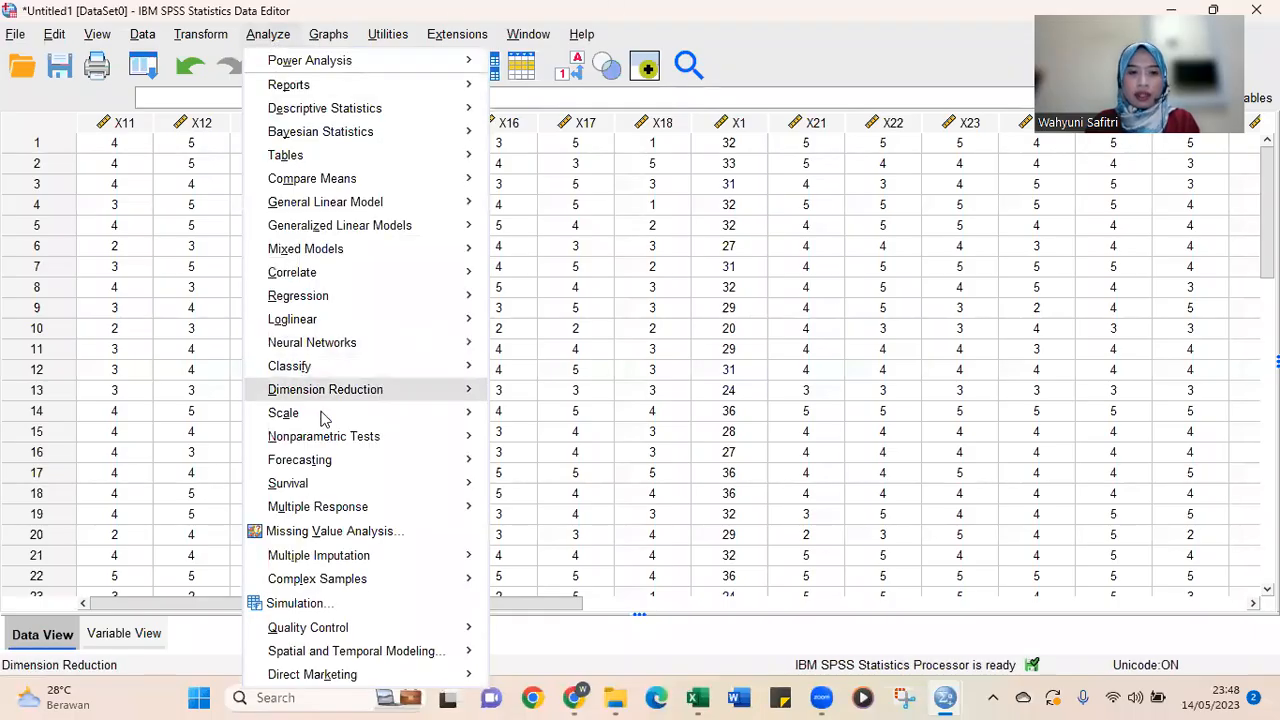
{"action": "mouse_move", "coordinate": [322, 418]}
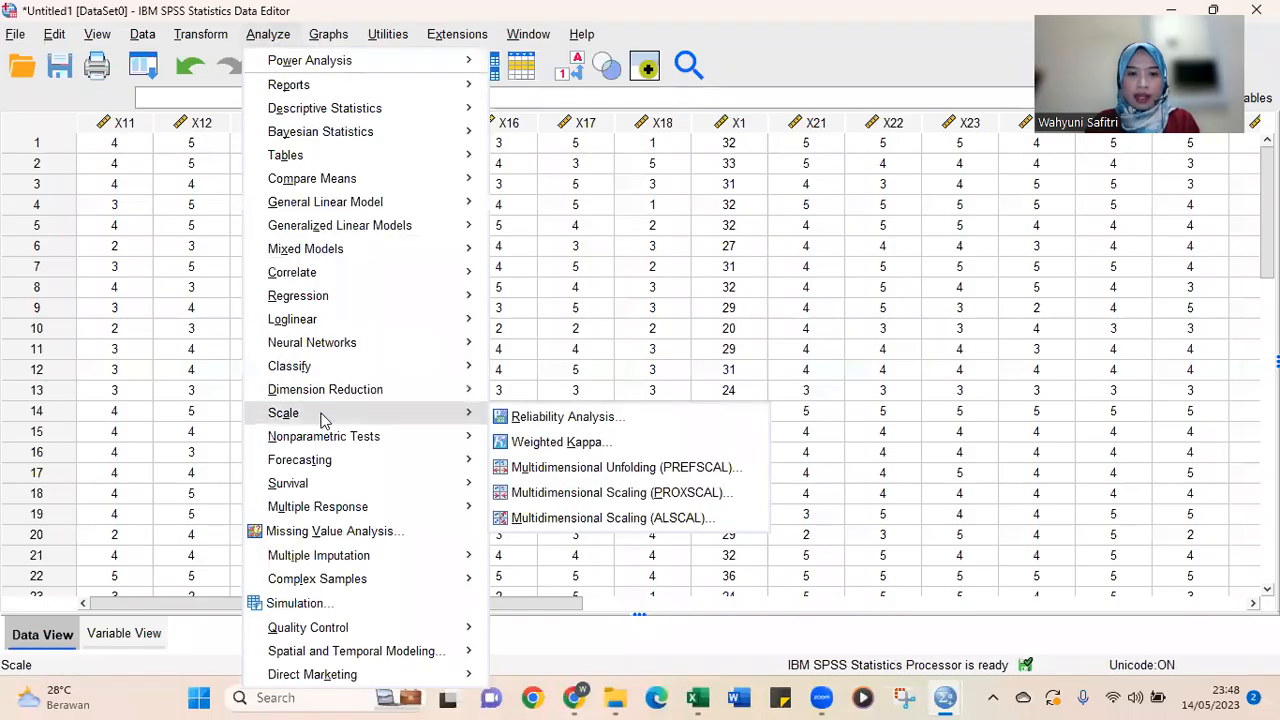
{"action": "left_click", "coordinate": [543, 426]}
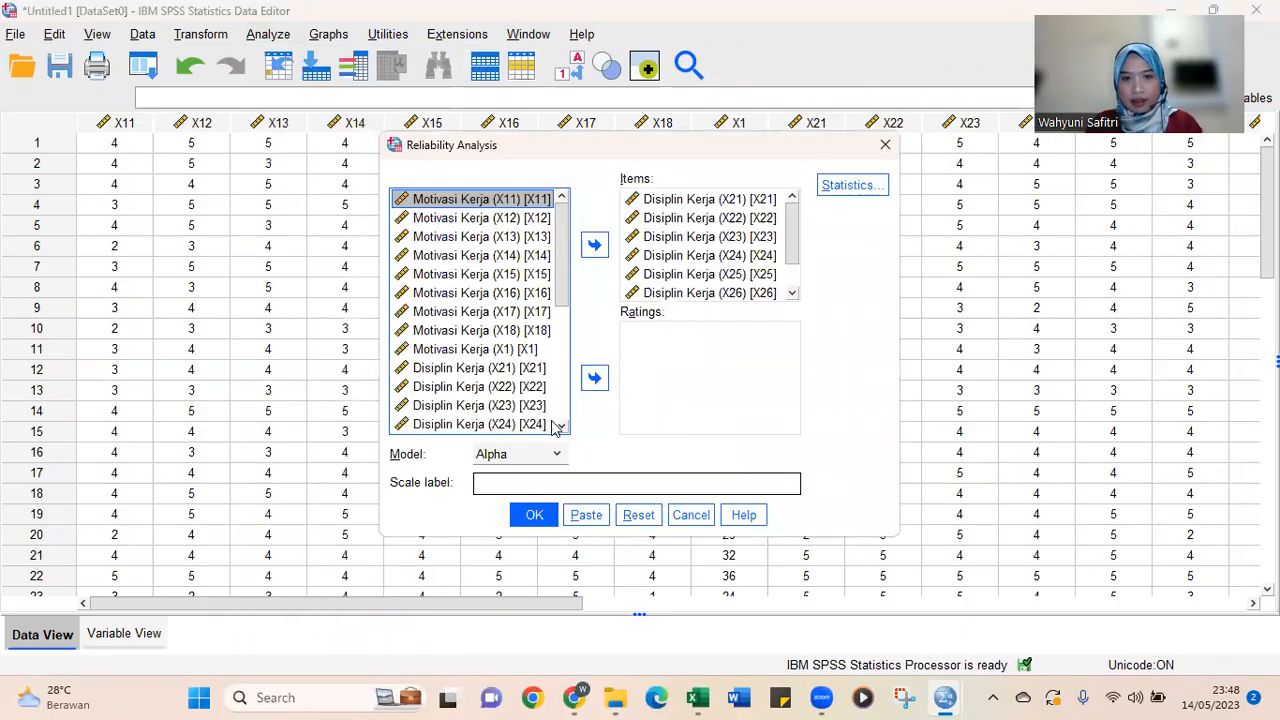
{"action": "left_click", "coordinate": [727, 204]}
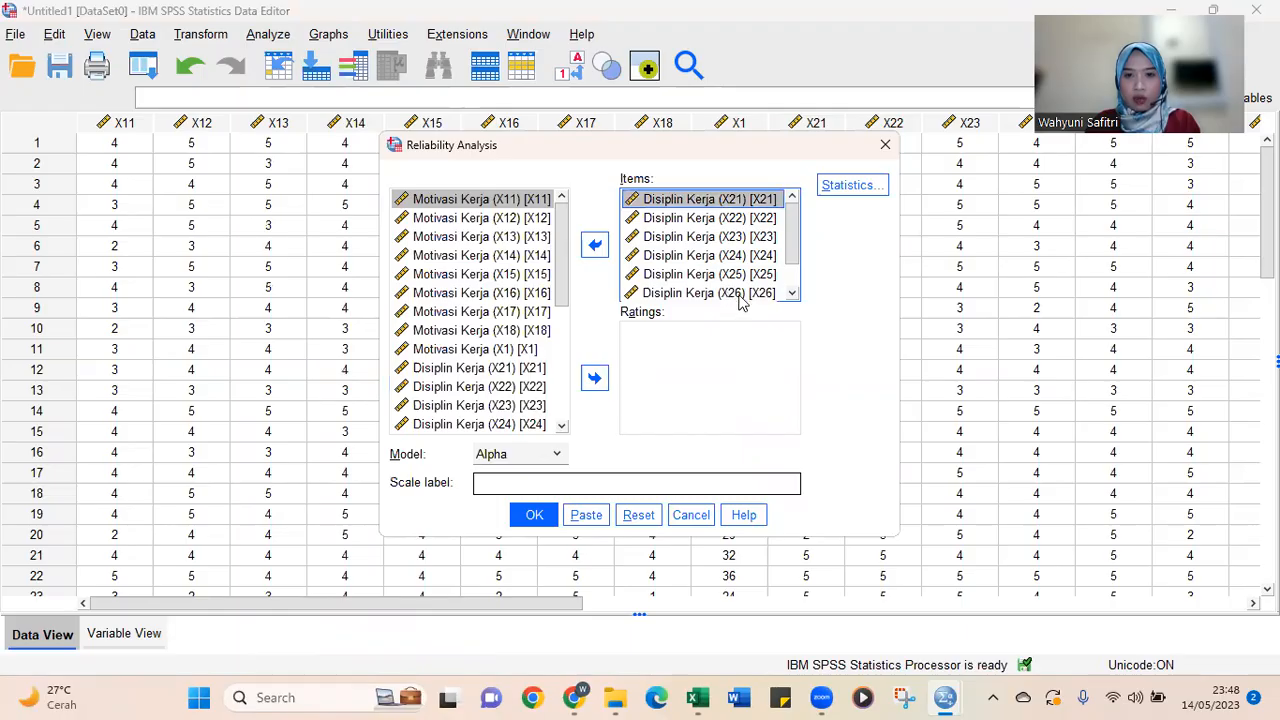
{"action": "left_click", "coordinate": [740, 293], "text": "shift"}
{"action": "left_click", "coordinate": [594, 247]}
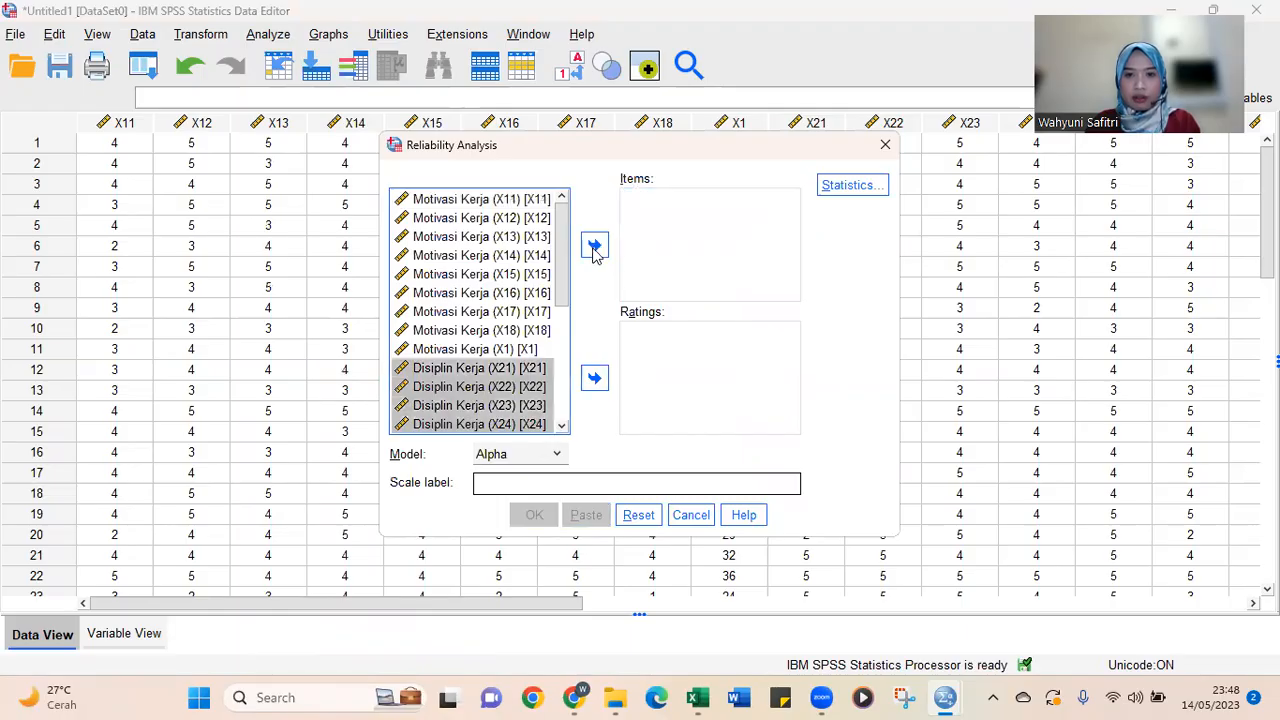
Step: Run a Cronbach's Alpha reliability analysis on the Kinerja Karyawan items Y1 to Y8, leaving out the total Y
{"action": "scroll", "coordinate": [500, 280], "scroll_direction": "down", "scroll_amount": 5}
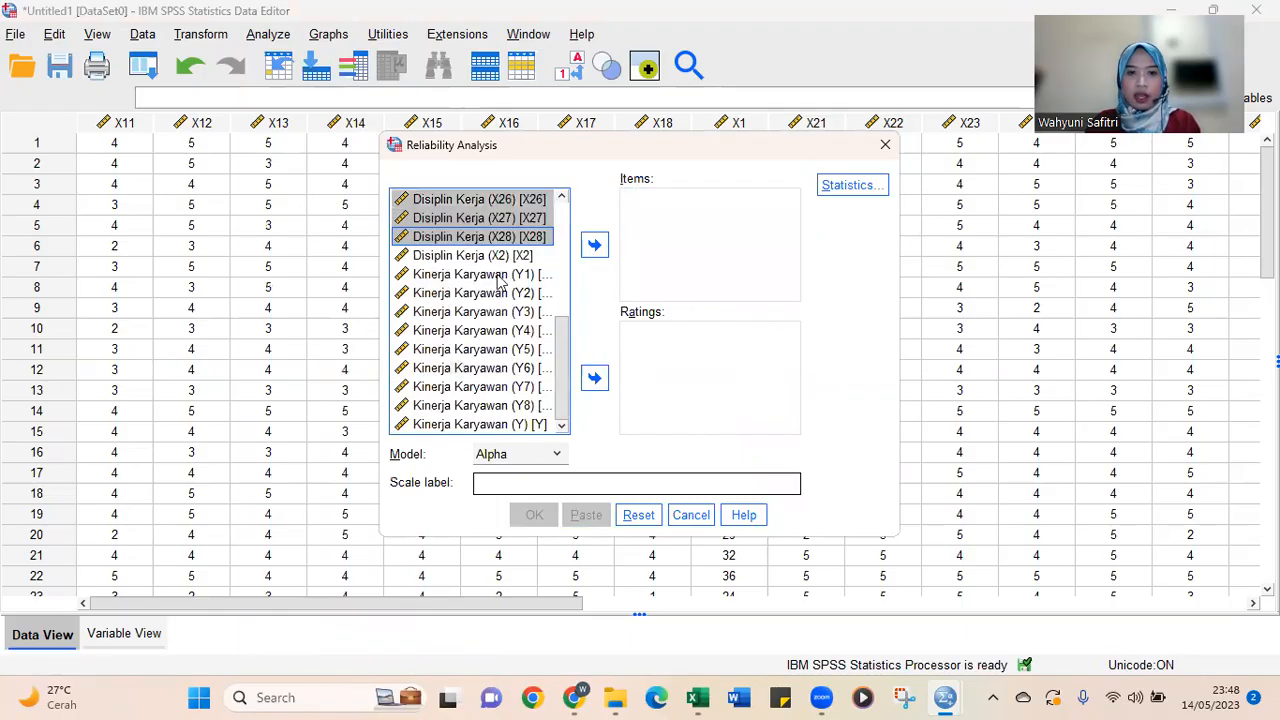
{"action": "left_click", "coordinate": [502, 275]}
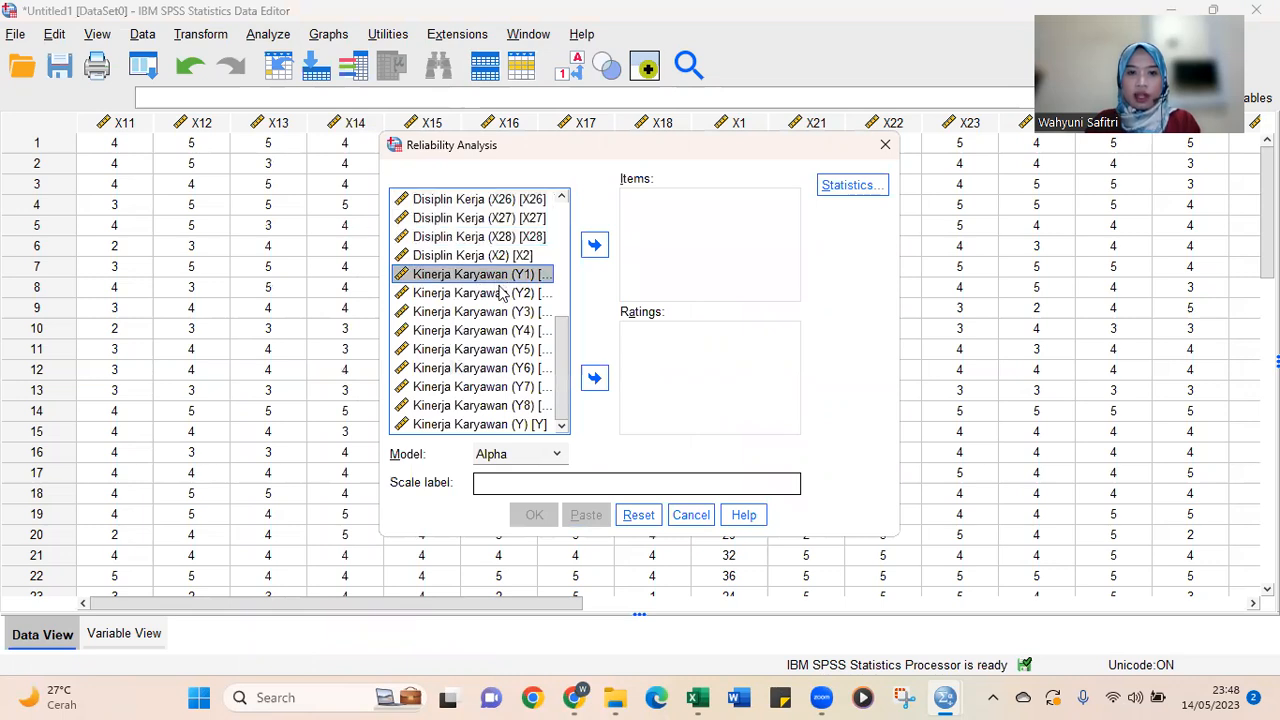
{"action": "left_click", "coordinate": [515, 387]}
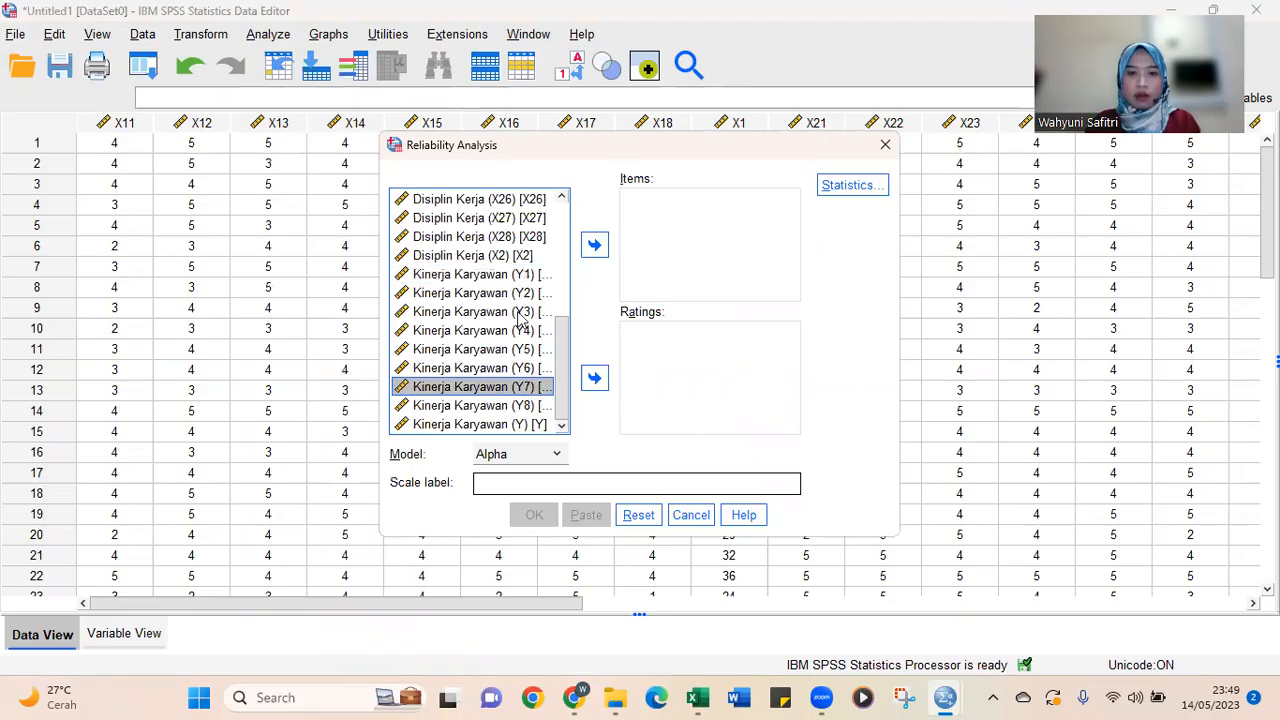
{"action": "left_click", "coordinate": [520, 276]}
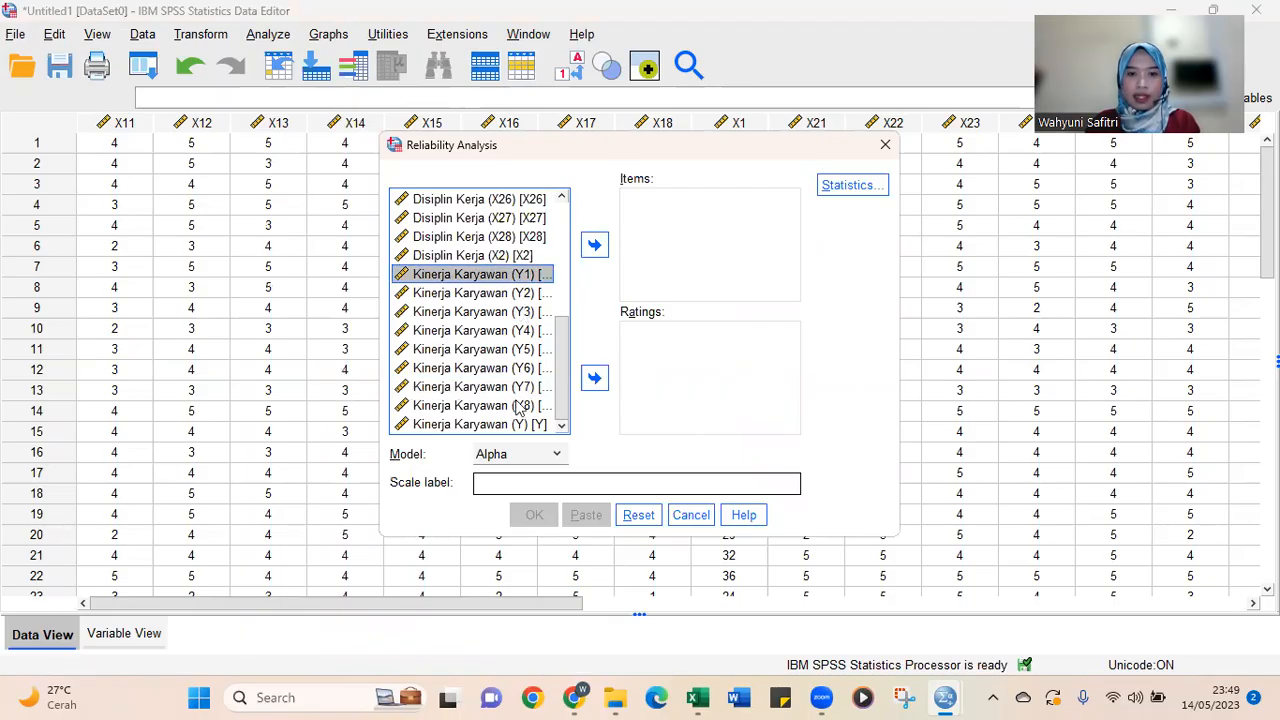
{"action": "left_click", "coordinate": [517, 406], "text": "shift"}
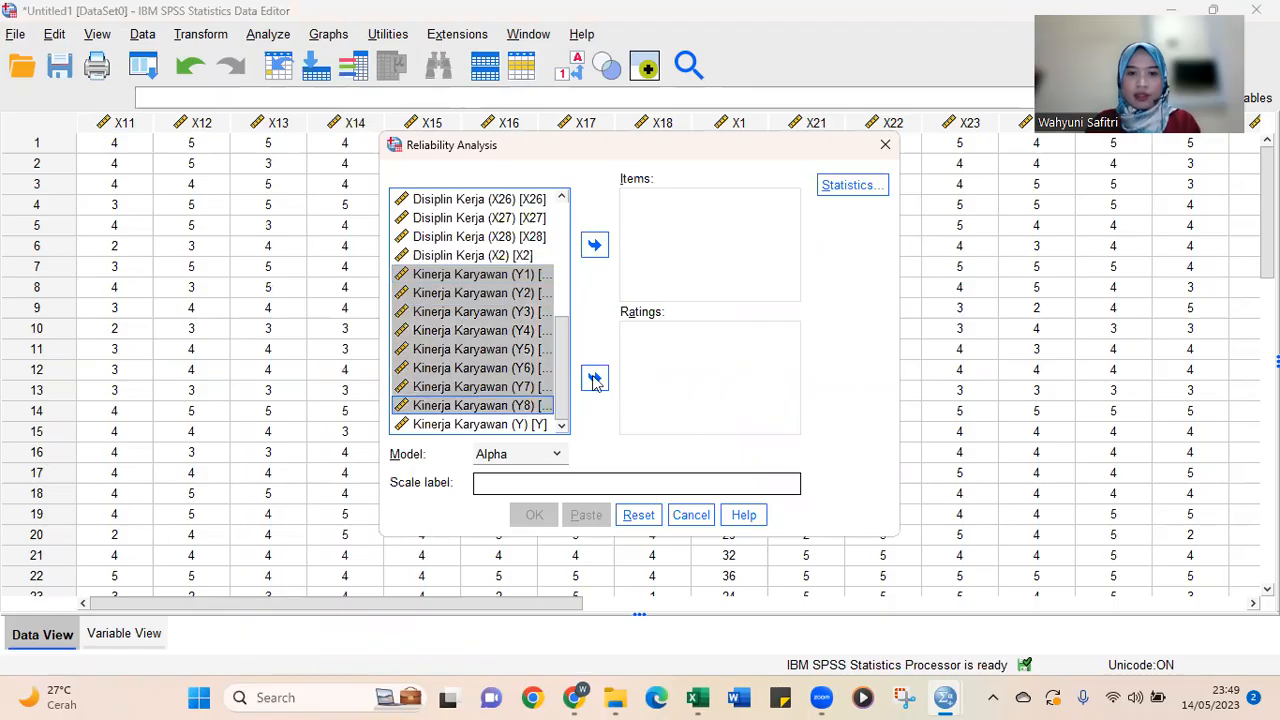
{"action": "left_click", "coordinate": [595, 247]}
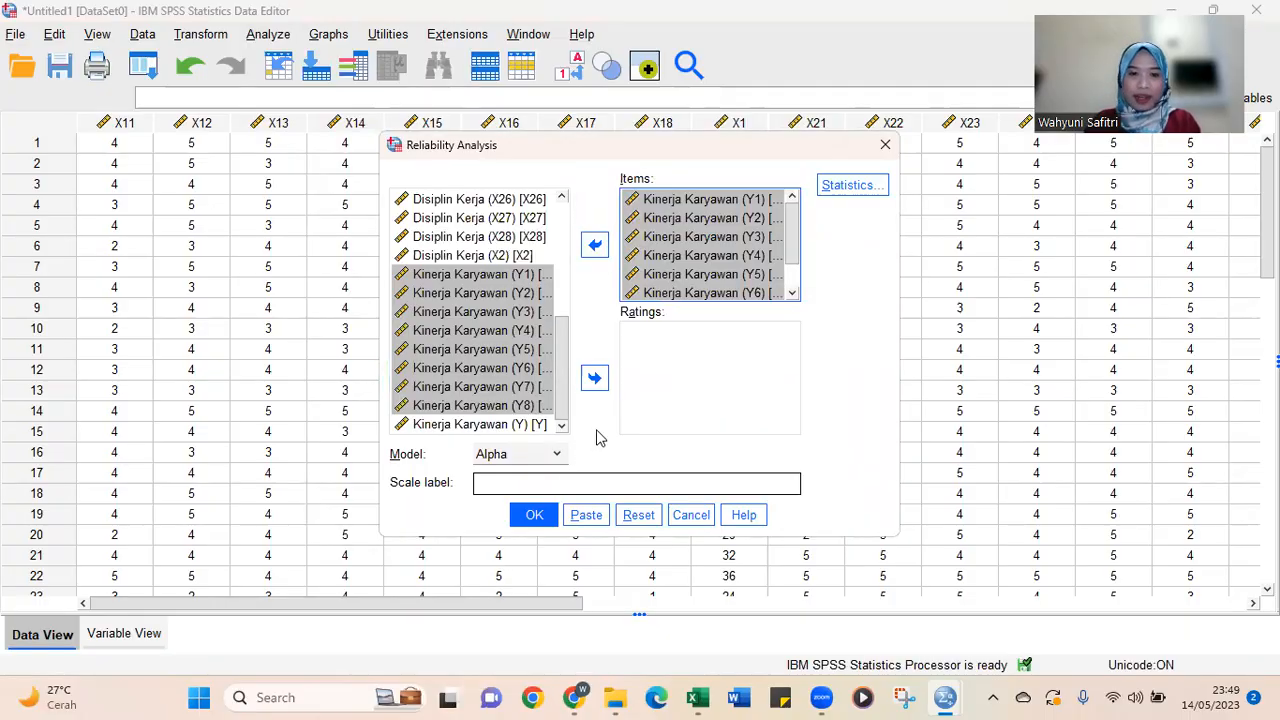
{"action": "left_click", "coordinate": [535, 515]}
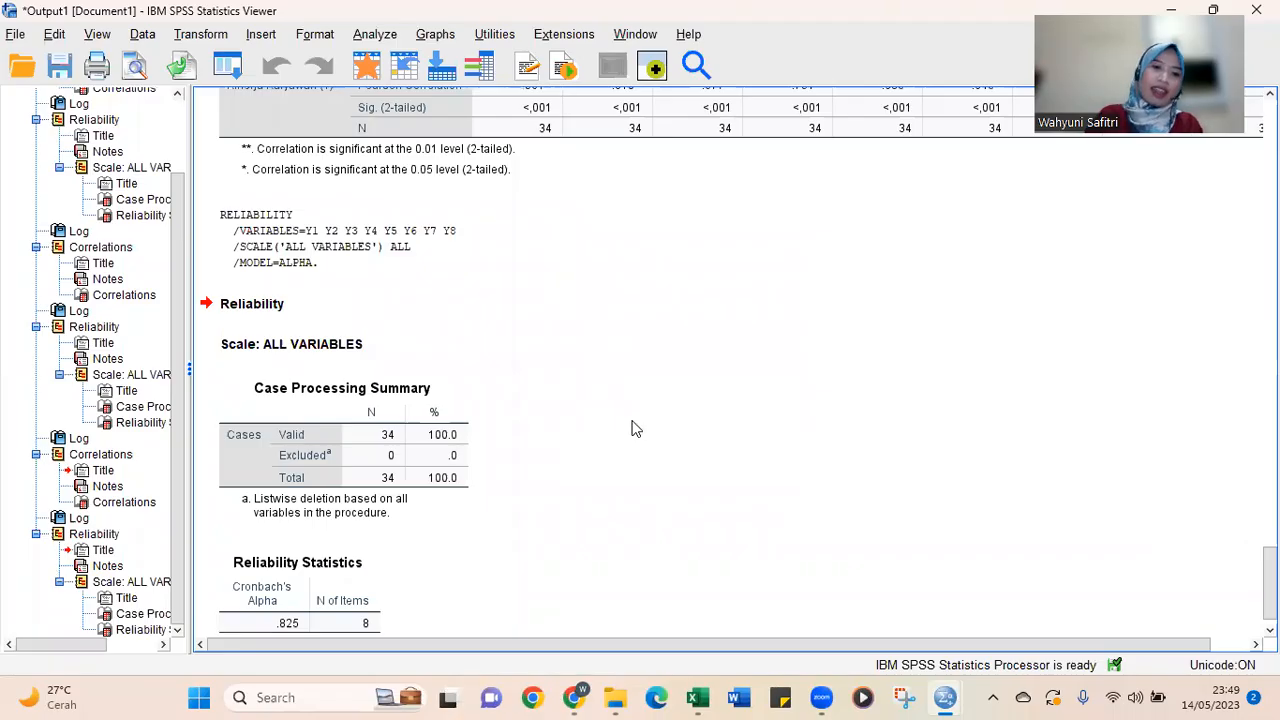
Step: Examine the Case Processing Summary and Cronbach's Alpha for the Kinerja Karyawan items in the output, and return to the Data Editor
{"action": "scroll", "coordinate": [617, 434], "scroll_direction": "down", "scroll_amount": 1}
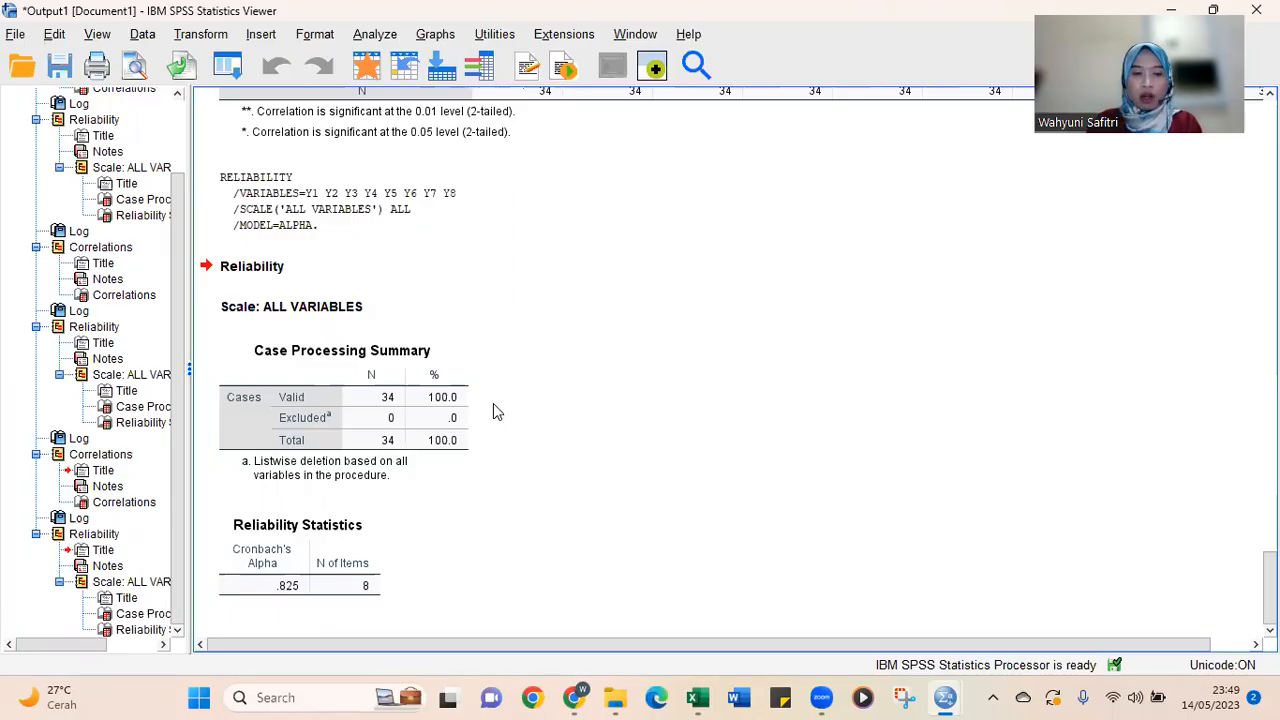
{"action": "left_click", "coordinate": [313, 431]}
{"action": "left_click", "coordinate": [380, 530]}
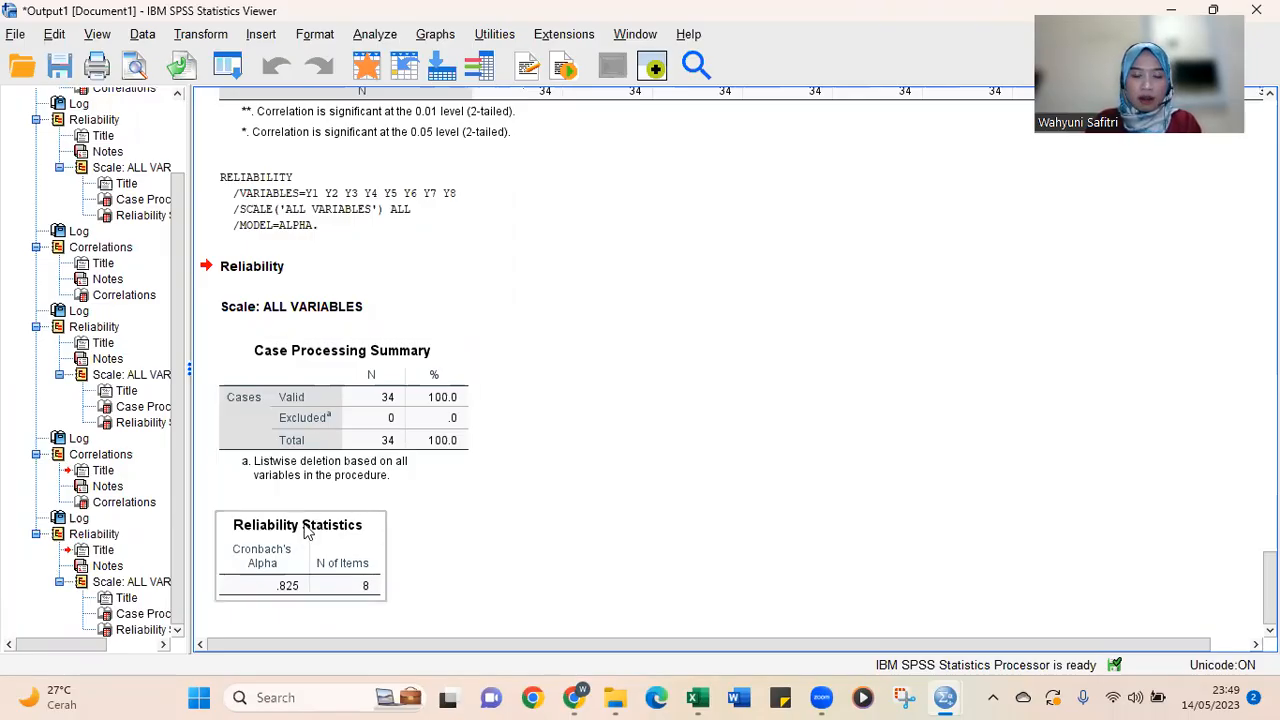
{"action": "left_click", "coordinate": [390, 540]}
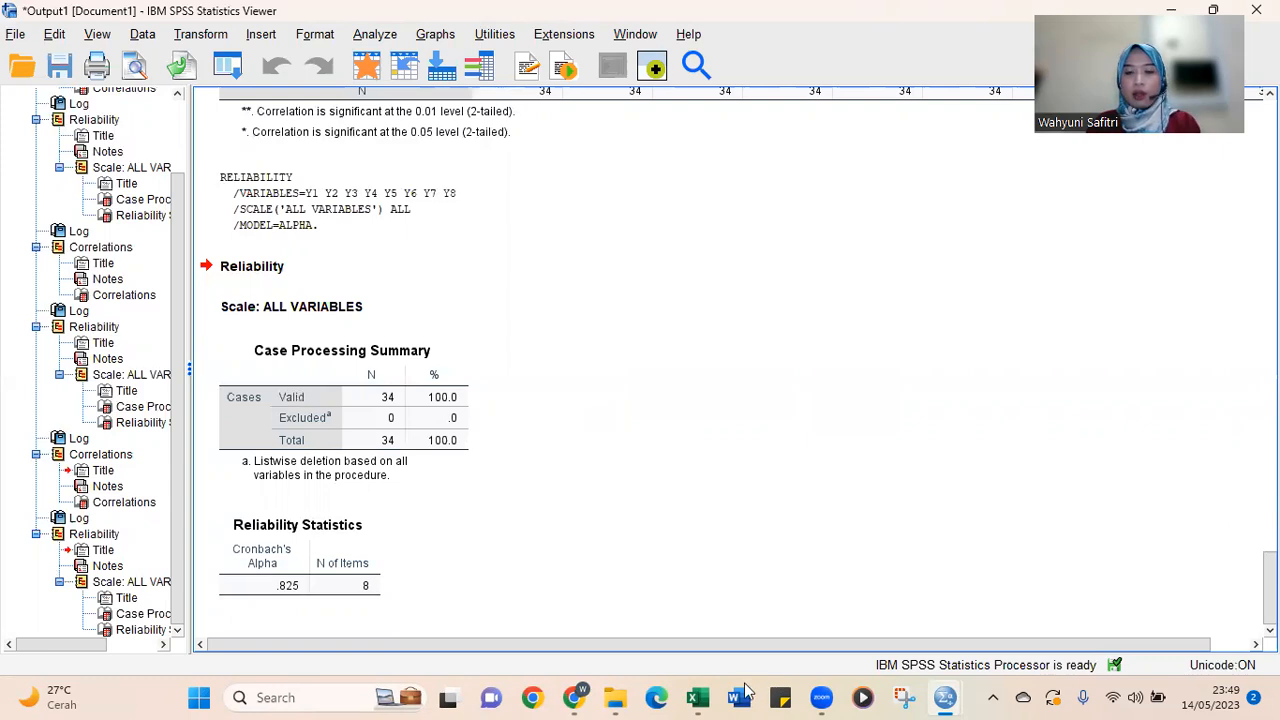
{"action": "mouse_move", "coordinate": [940, 688]}
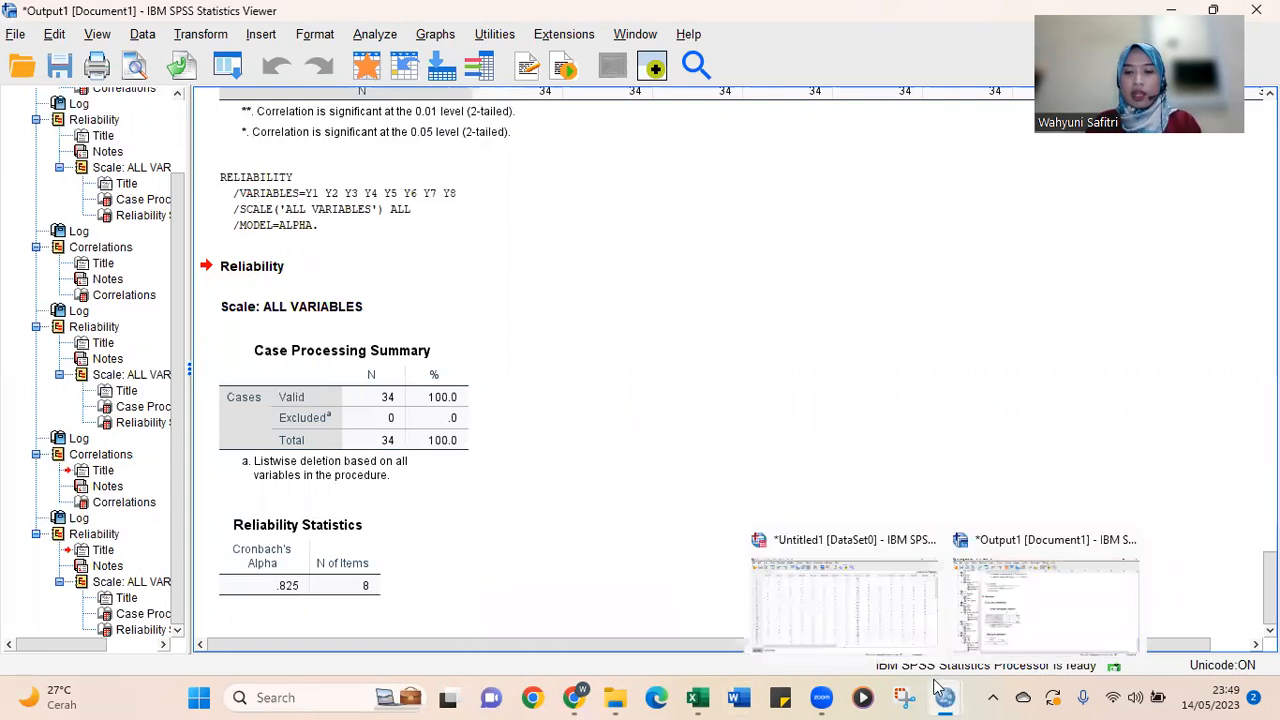
{"action": "left_click", "coordinate": [864, 600]}
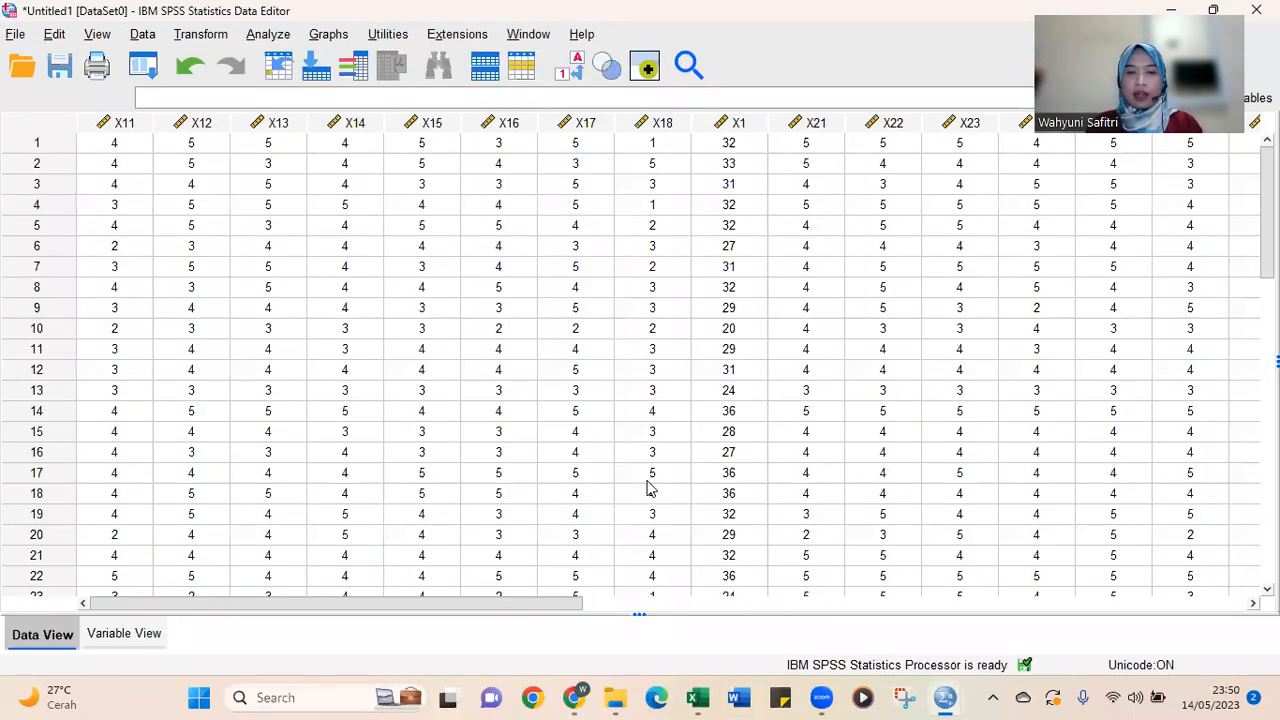